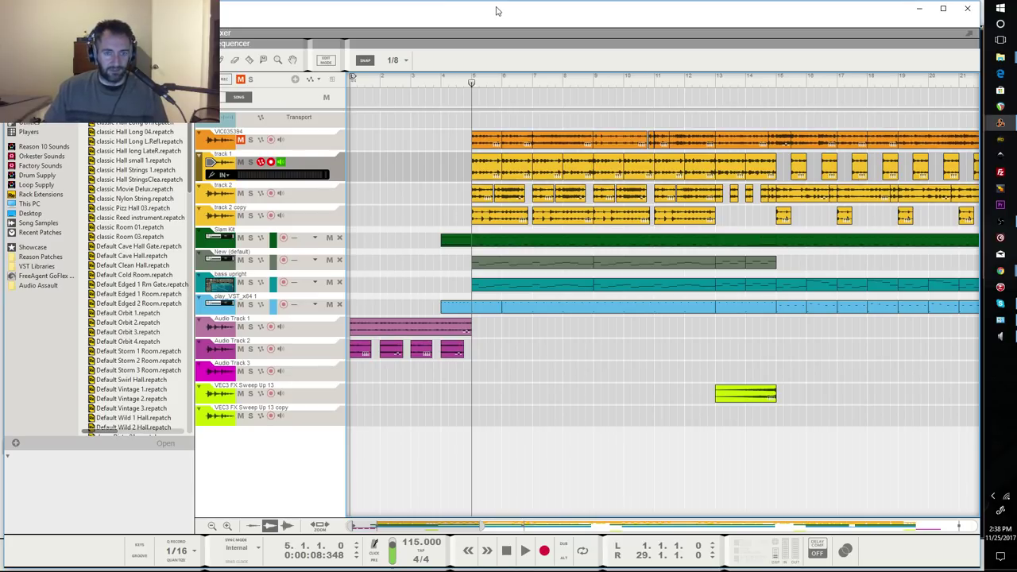
Step: Play the song from bar 5 for a few bars, stop it, and return the playhead to bar 5
{"action": "key", "text": "space"}
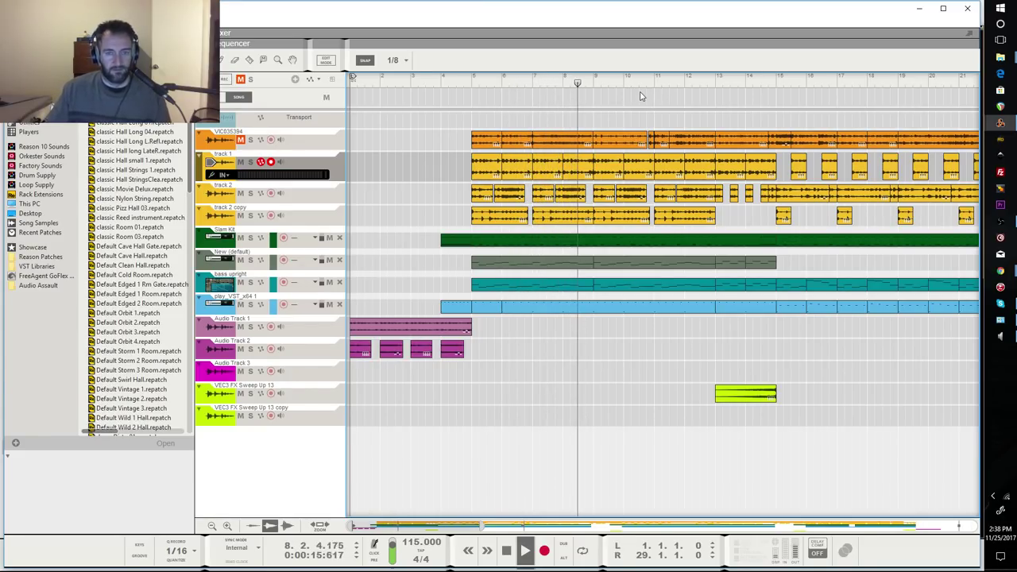
{"action": "key", "text": "space"}
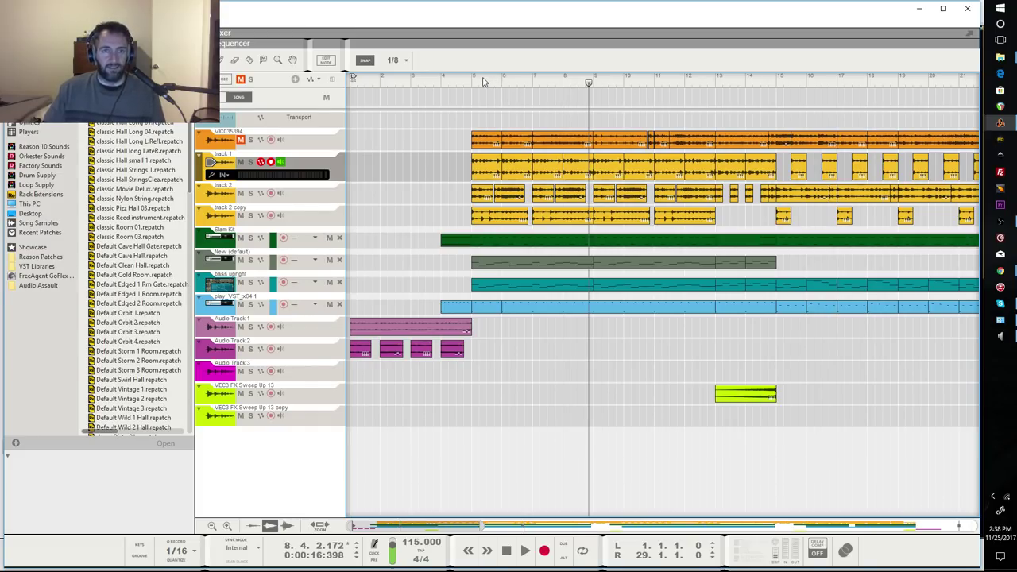
{"action": "left_click", "coordinate": [475, 83]}
{"action": "left_click", "coordinate": [472, 84]}
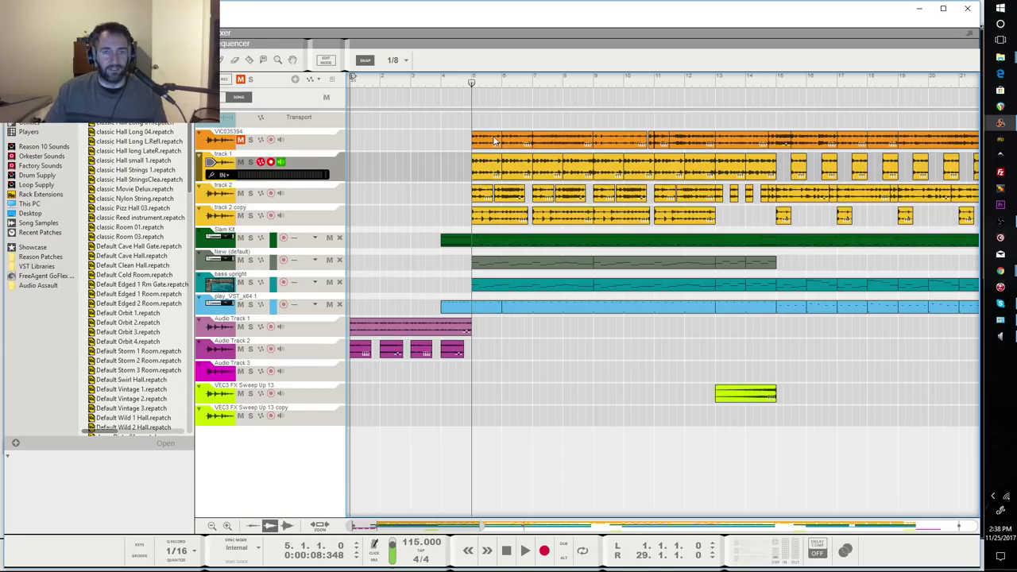
Step: Select the opening clips on the tracks from the orange audio track down to play_VST_x64 1, and clear the selection
{"action": "left_click_drag", "start_coordinate": [417, 140], "coordinate": [532, 320]}
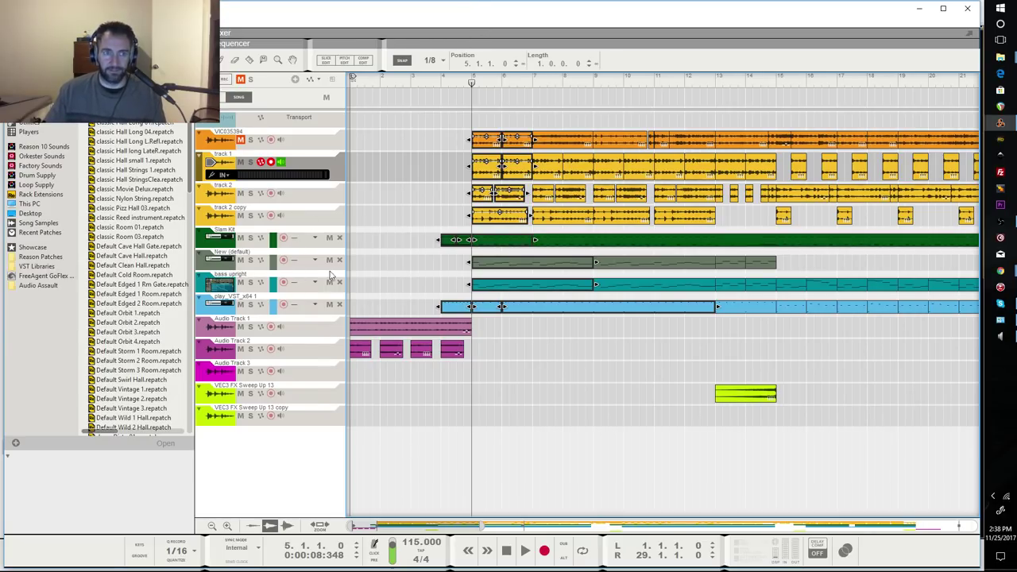
{"action": "left_click", "coordinate": [415, 211]}
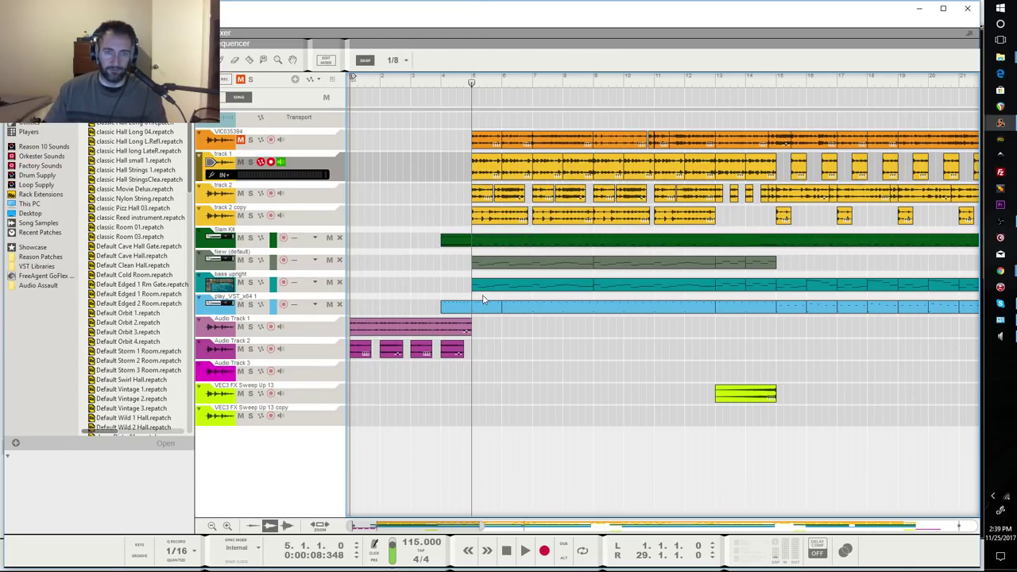
Step: Select the clips between bars 5 and 13 on track 1, track 2 and track 2 copy, then only the Slam Kit clip at bar 5
{"action": "left_click_drag", "start_coordinate": [425, 151], "coordinate": [792, 227]}
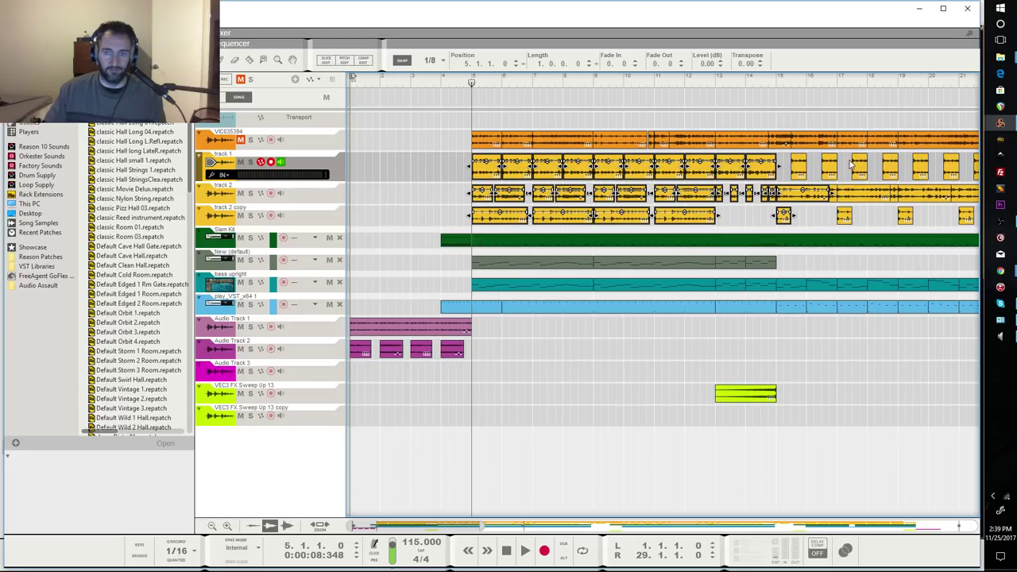
{"action": "left_click_drag", "start_coordinate": [446, 151], "coordinate": [715, 227]}
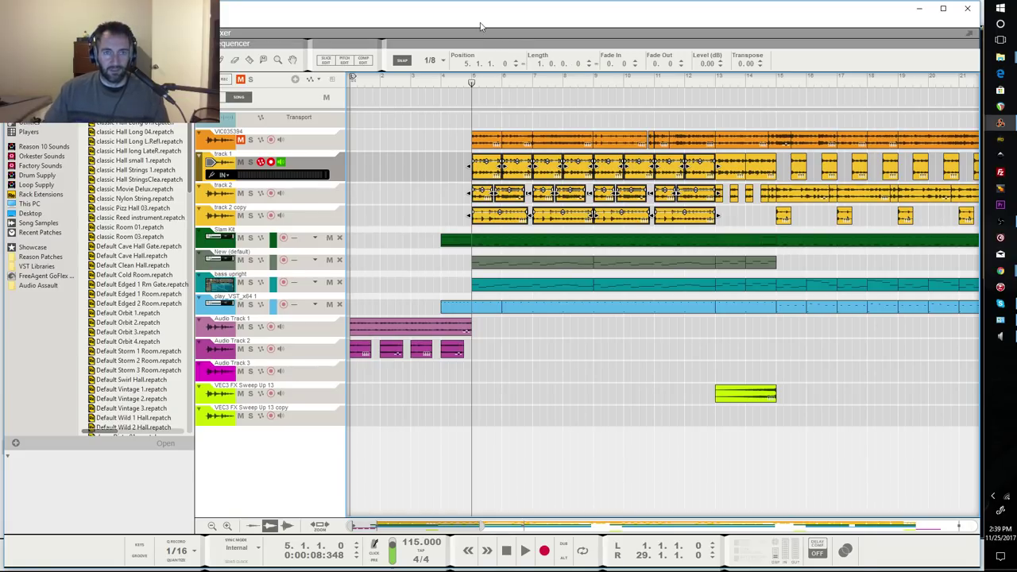
{"action": "left_click", "coordinate": [389, 226]}
{"action": "left_click", "coordinate": [490, 240]}
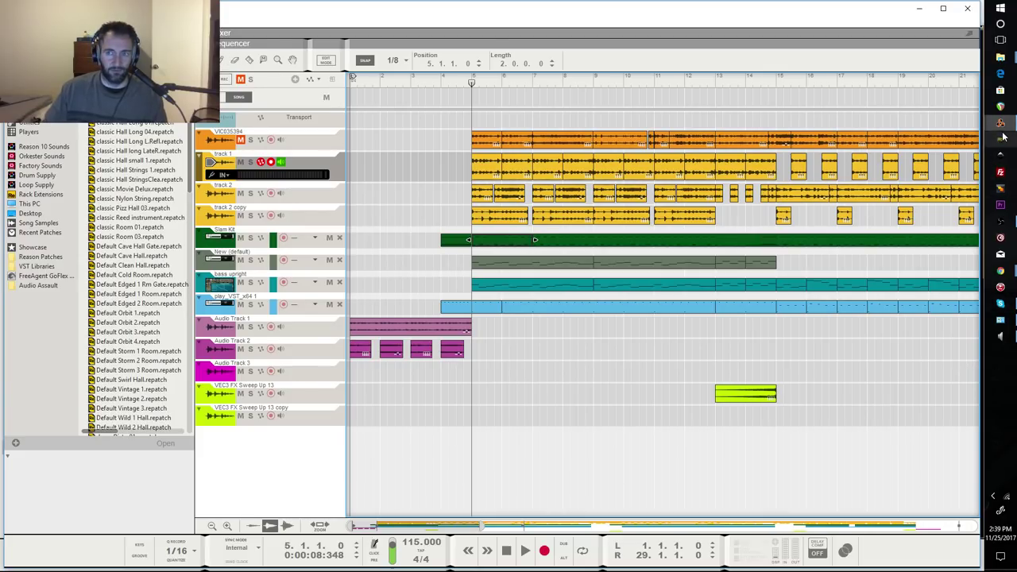
Step: Switch to the rack window and look through the devices to find the Battery 4 instrument of the Slam Kit track
{"action": "mouse_move", "coordinate": [1000, 127]}
{"action": "left_click", "coordinate": [921, 167]}
{"action": "scroll", "coordinate": [493, 232], "scroll_direction": "up", "scroll_amount": 5}
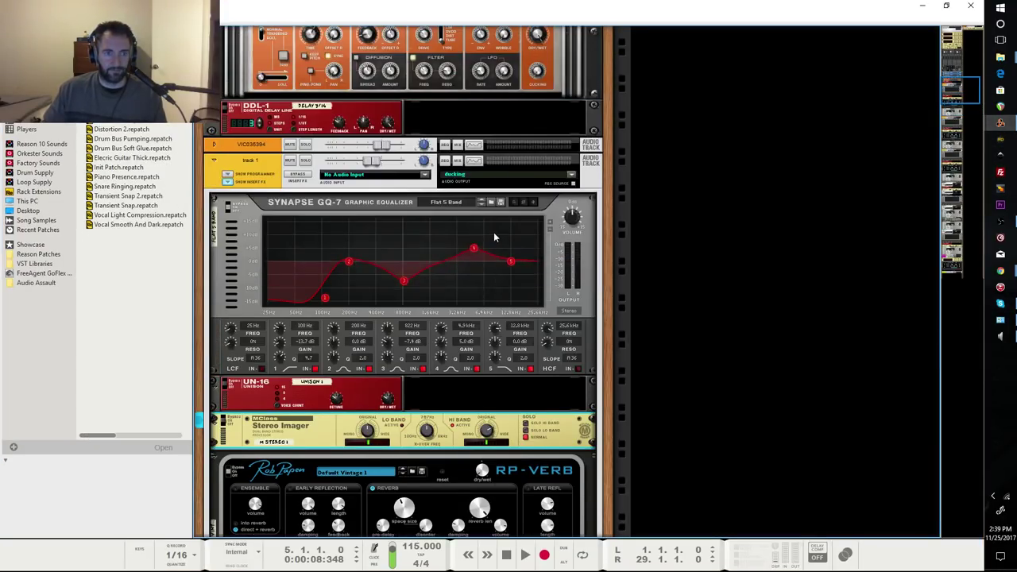
{"action": "scroll", "coordinate": [494, 232], "scroll_direction": "down", "scroll_amount": 7}
{"action": "scroll", "coordinate": [494, 229], "scroll_direction": "up", "scroll_amount": 3}
{"action": "scroll", "coordinate": [494, 229], "scroll_direction": "down", "scroll_amount": 5}
{"action": "scroll", "coordinate": [494, 229], "scroll_direction": "up", "scroll_amount": 7}
{"action": "scroll", "coordinate": [494, 229], "scroll_direction": "down", "scroll_amount": 7}
{"action": "scroll", "coordinate": [496, 228], "scroll_direction": "down", "scroll_amount": 5}
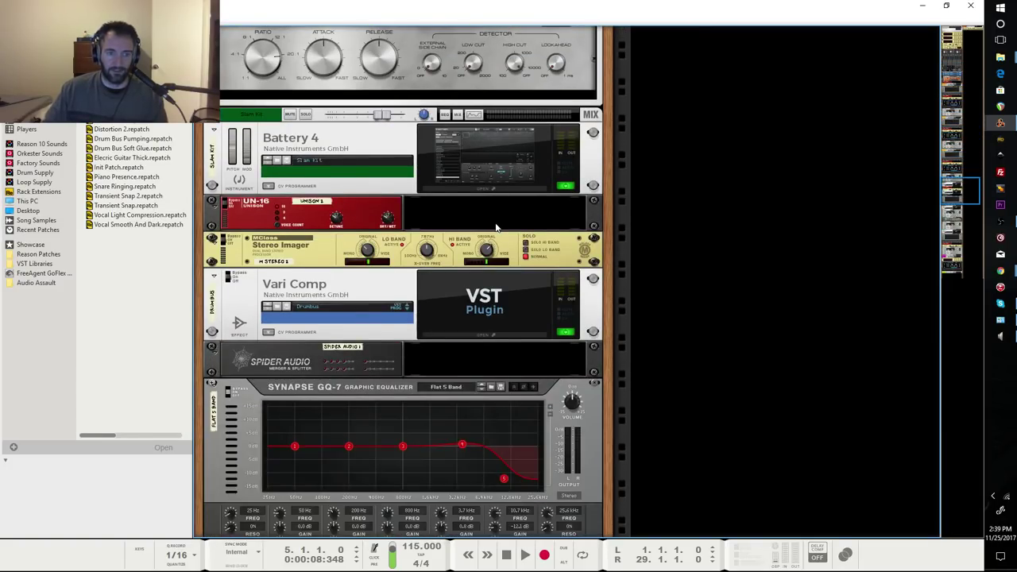
{"action": "scroll", "coordinate": [528, 229], "scroll_direction": "up", "scroll_amount": 2}
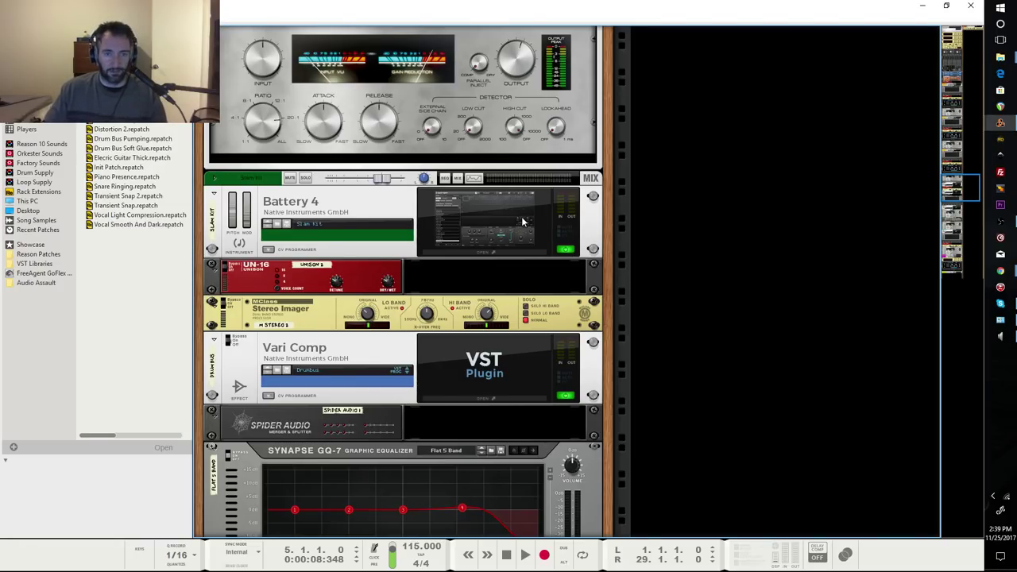
Step: Open the Battery 4 editor, move its window clear of the rack, and view the kit list around Slam Kit
{"action": "left_click", "coordinate": [523, 222]}
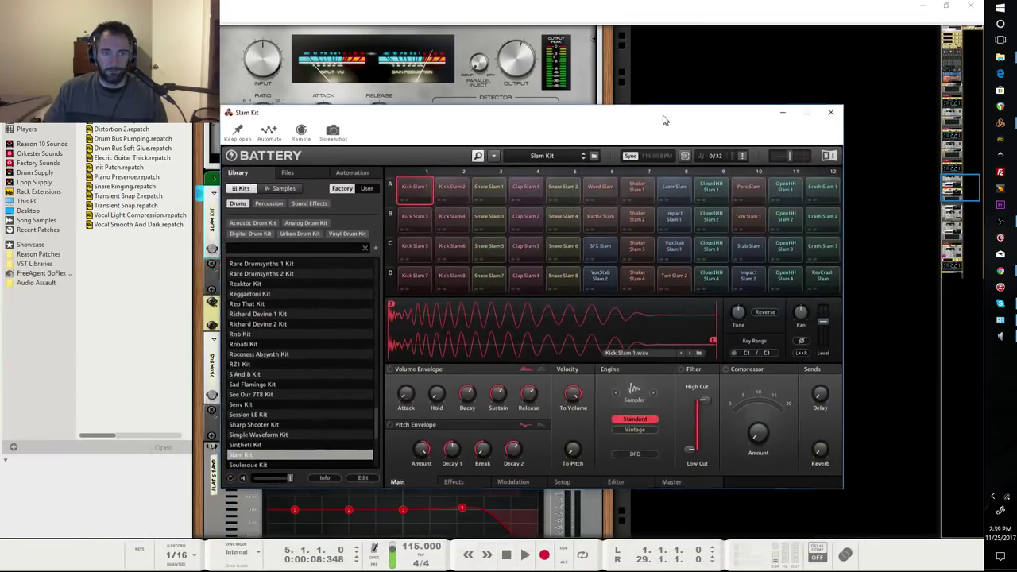
{"action": "left_click_drag", "start_coordinate": [663, 118], "coordinate": [687, 85]}
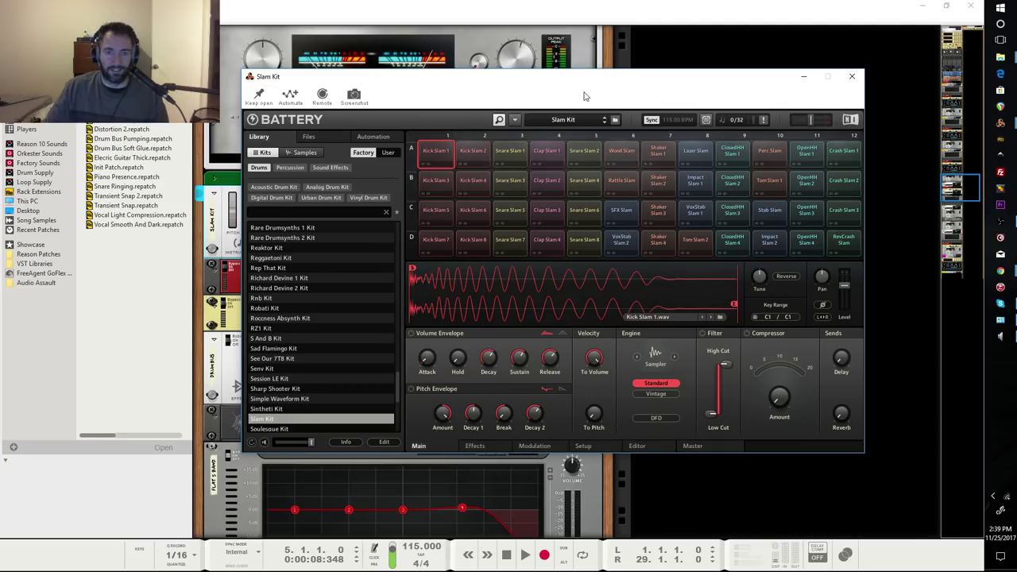
{"action": "left_click_drag", "start_coordinate": [647, 72], "coordinate": [694, 73]}
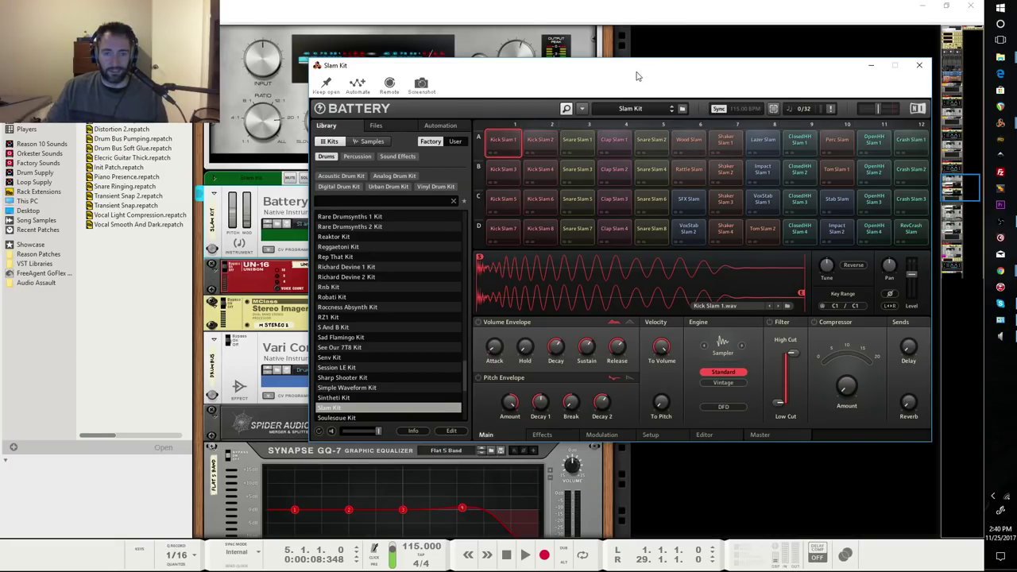
{"action": "left_click_drag", "start_coordinate": [642, 76], "coordinate": [497, 61]}
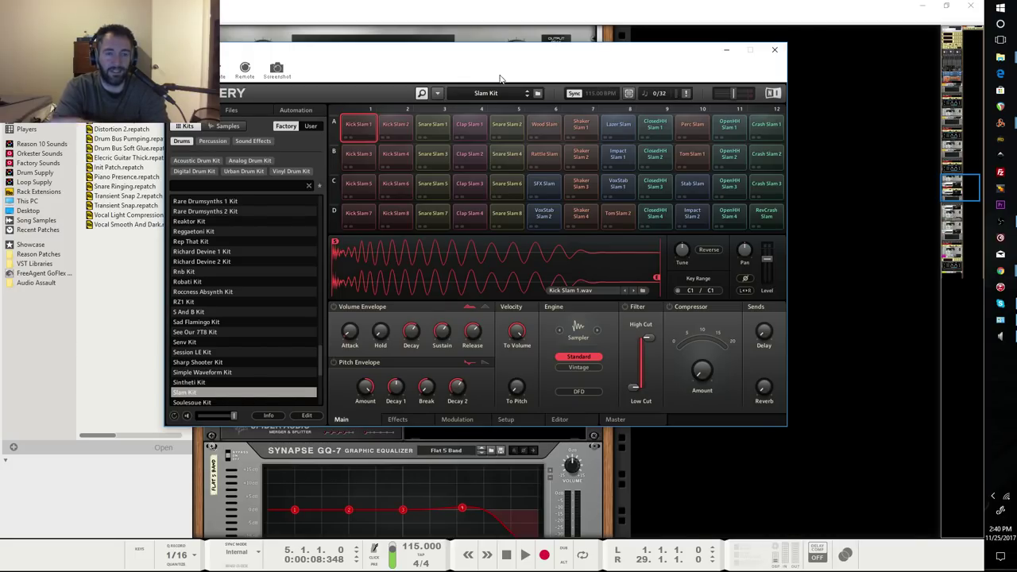
{"action": "mouse_move", "coordinate": [318, 362]}
{"action": "left_mouse_down"}
{"action": "mouse_move", "coordinate": [326, 265]}
{"action": "mouse_move", "coordinate": [321, 371]}
{"action": "left_mouse_up"}
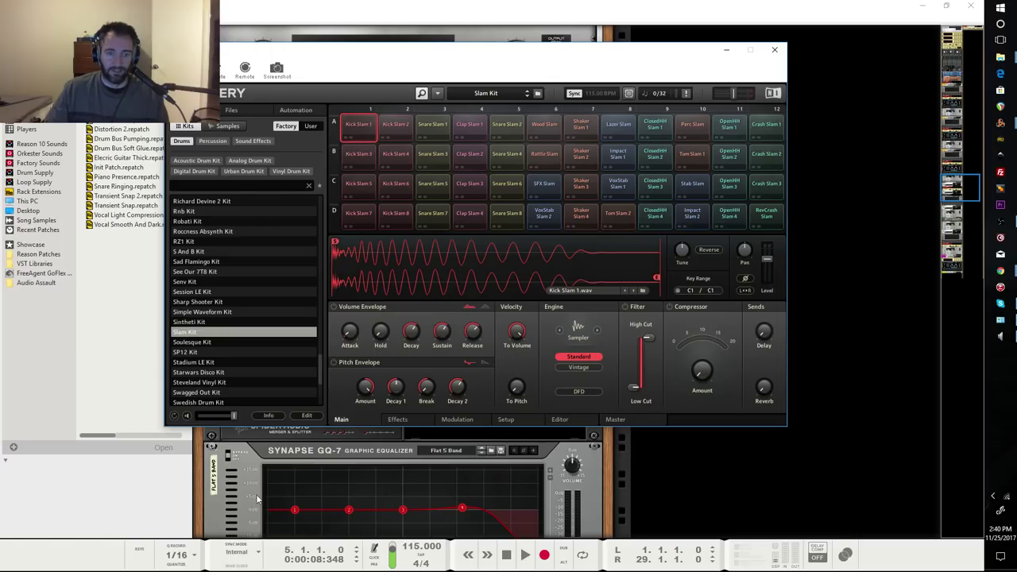
Step: Examine the Effects, Modulation, Setup and Editor settings of the Kick Slam 1 cell and the kit's Master settings
{"action": "left_click", "coordinate": [398, 421]}
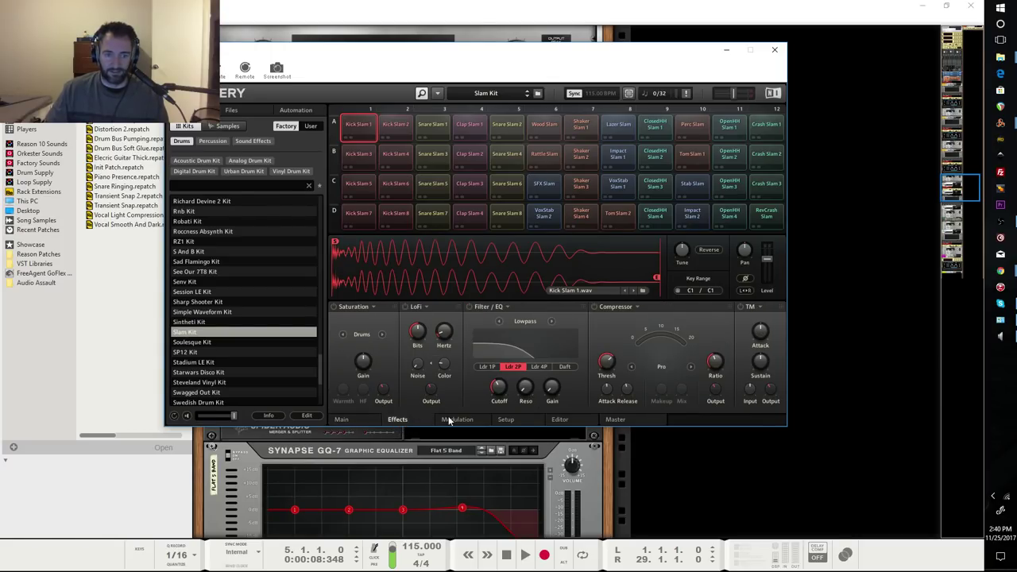
{"action": "left_click", "coordinate": [471, 418]}
{"action": "left_click", "coordinate": [505, 418]}
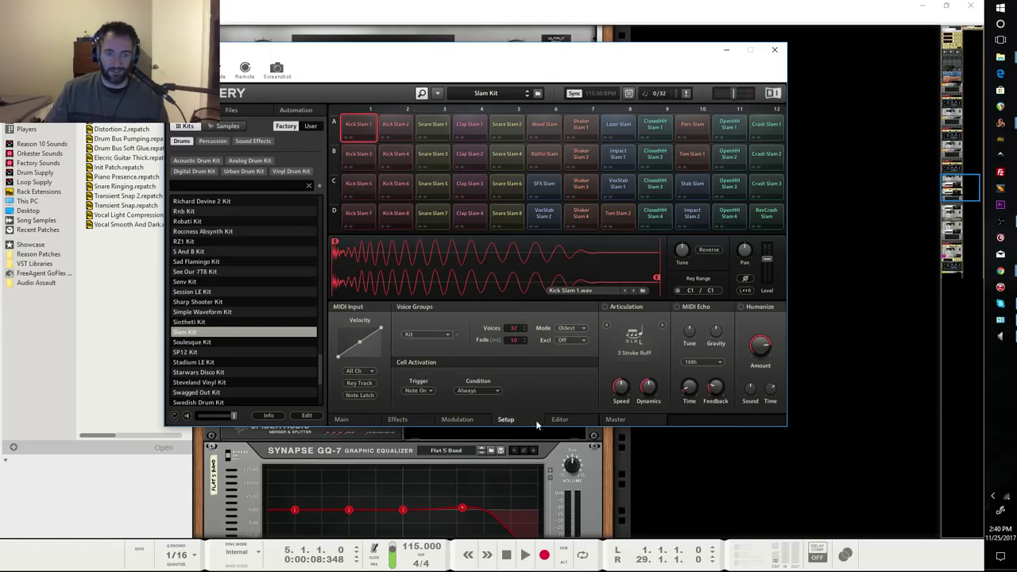
{"action": "left_click", "coordinate": [572, 421]}
{"action": "left_click", "coordinate": [613, 420]}
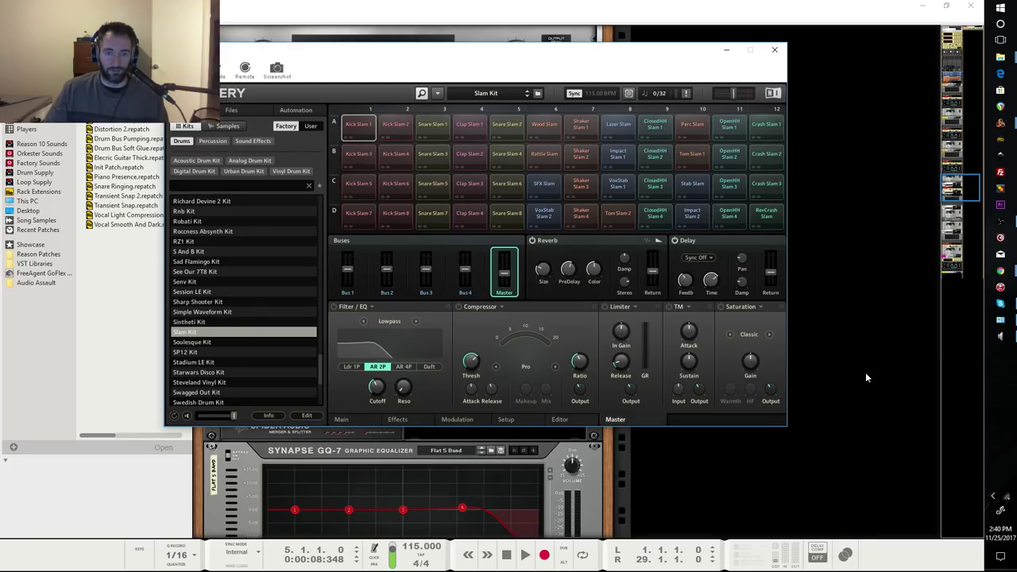
Step: Display the direct output choices for routing the Kick Slam 1 cell, and leave its output unchanged
{"action": "right_click", "coordinate": [354, 121]}
{"action": "mouse_move", "coordinate": [395, 246]}
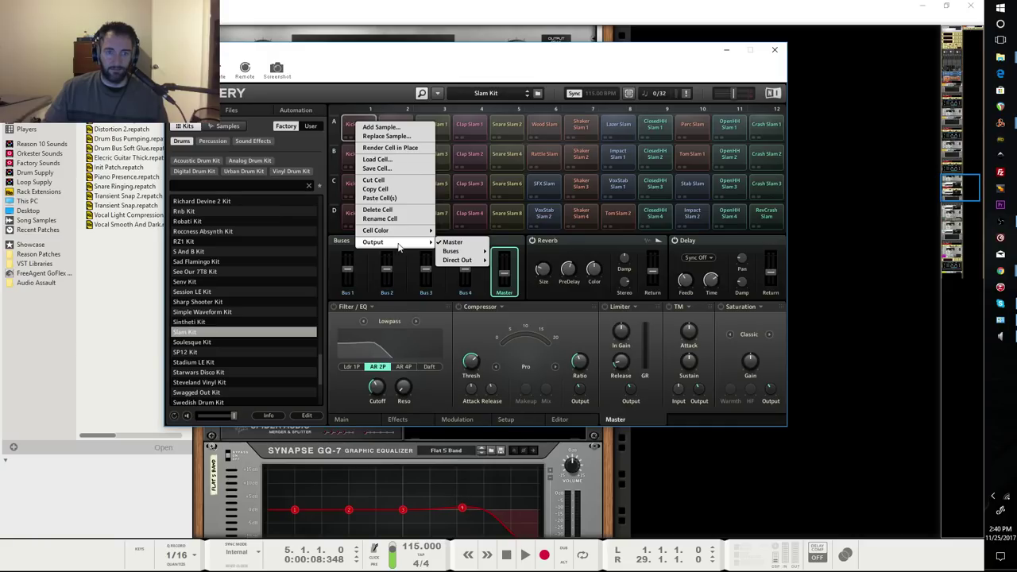
{"action": "mouse_move", "coordinate": [467, 262]}
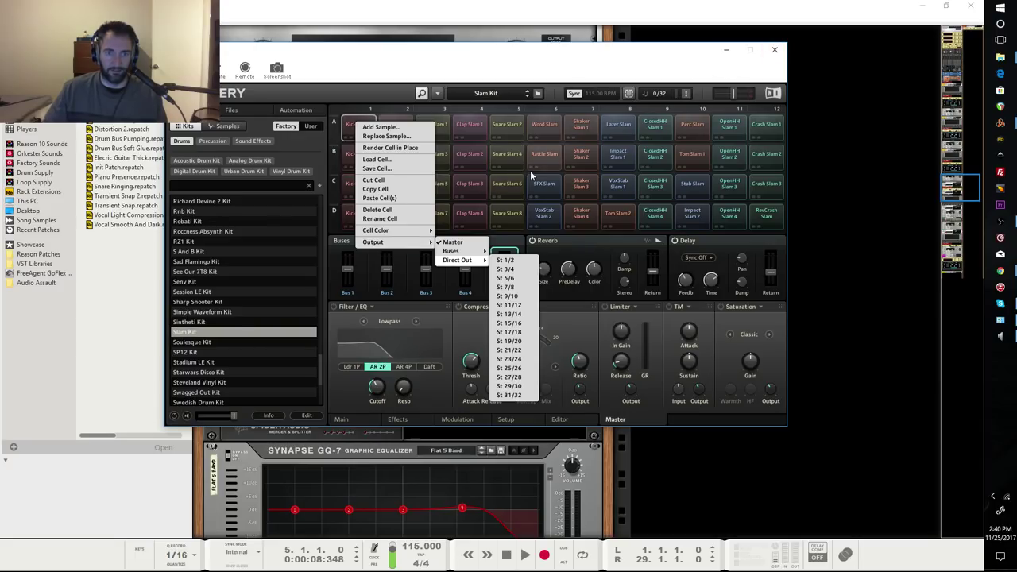
{"action": "left_click", "coordinate": [354, 131]}
Step: Audition Slam Kit cells in rows A to C, including the kicks, snares and claps, ending on Clap Slam 2
{"action": "left_click", "coordinate": [354, 131]}
{"action": "left_click", "coordinate": [395, 127]}
{"action": "left_click", "coordinate": [433, 127]}
{"action": "left_click", "coordinate": [468, 127]}
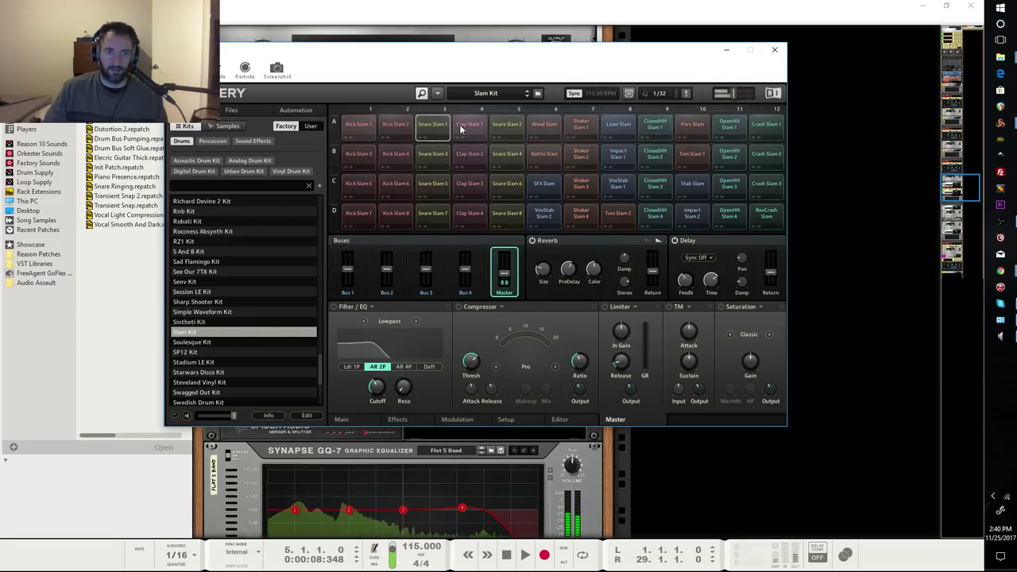
{"action": "left_click", "coordinate": [508, 127]}
{"action": "left_click", "coordinate": [545, 127]}
{"action": "left_click", "coordinate": [618, 185]}
{"action": "left_click", "coordinate": [433, 184]}
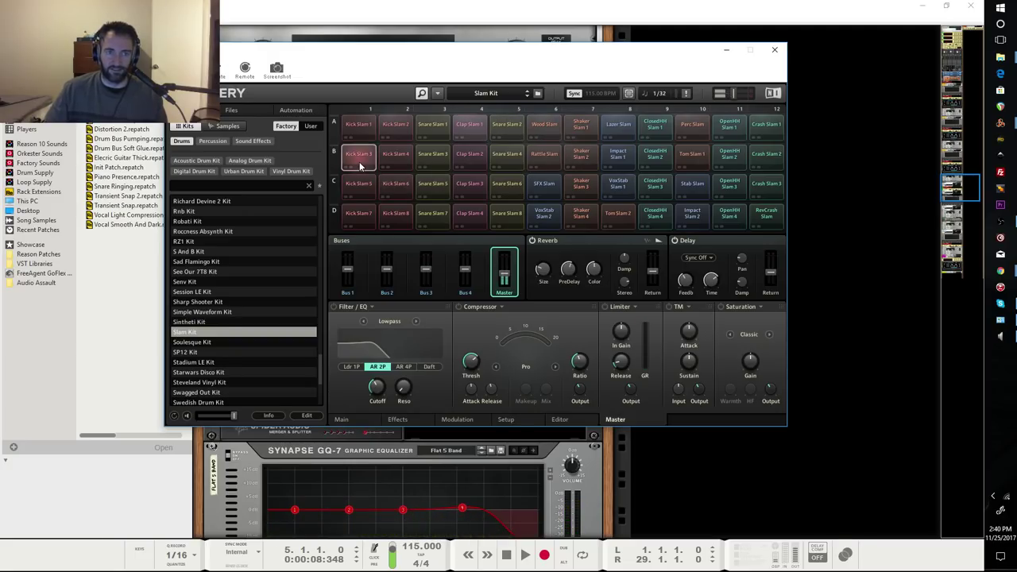
{"action": "left_click", "coordinate": [396, 156]}
{"action": "left_click", "coordinate": [432, 157]}
{"action": "left_click", "coordinate": [470, 156]}
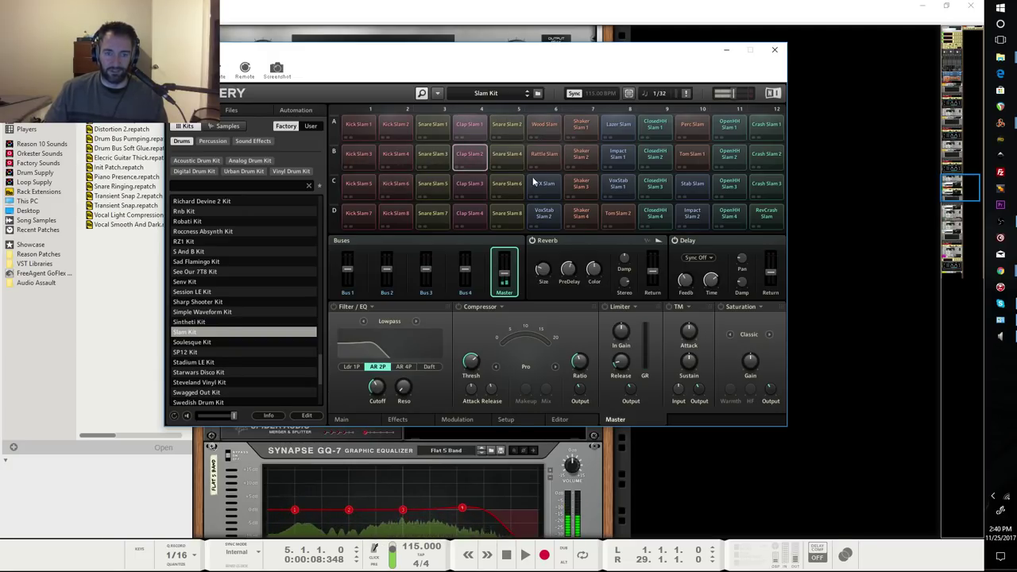
Step: Review the Clap Slam 2 cell's effects, modulation, setup and editor settings and the Master settings, and close the Battery editor
{"action": "left_click", "coordinate": [412, 417]}
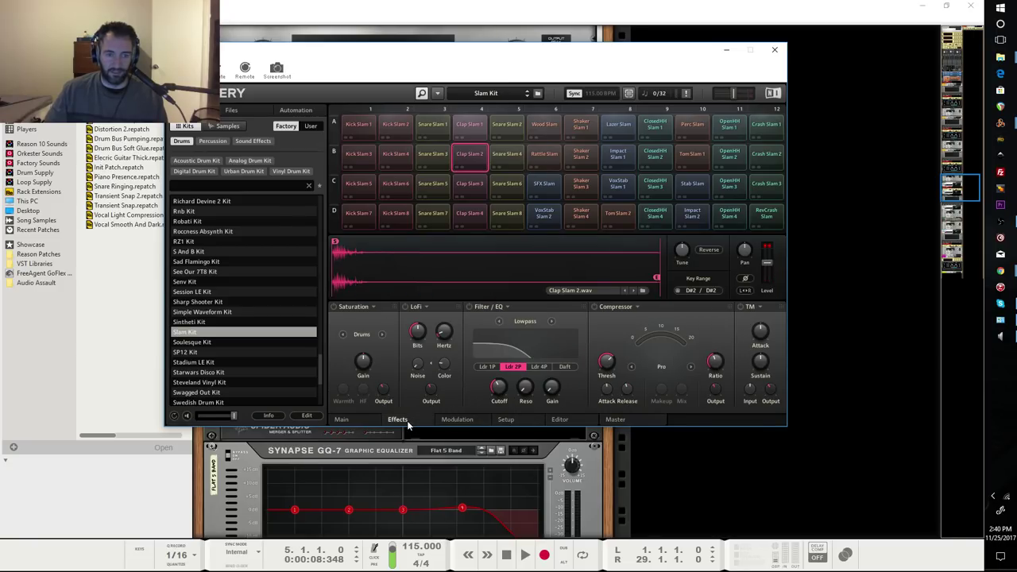
{"action": "left_click", "coordinate": [465, 418]}
{"action": "left_click", "coordinate": [505, 419]}
{"action": "left_click", "coordinate": [559, 419]}
{"action": "left_click", "coordinate": [616, 420]}
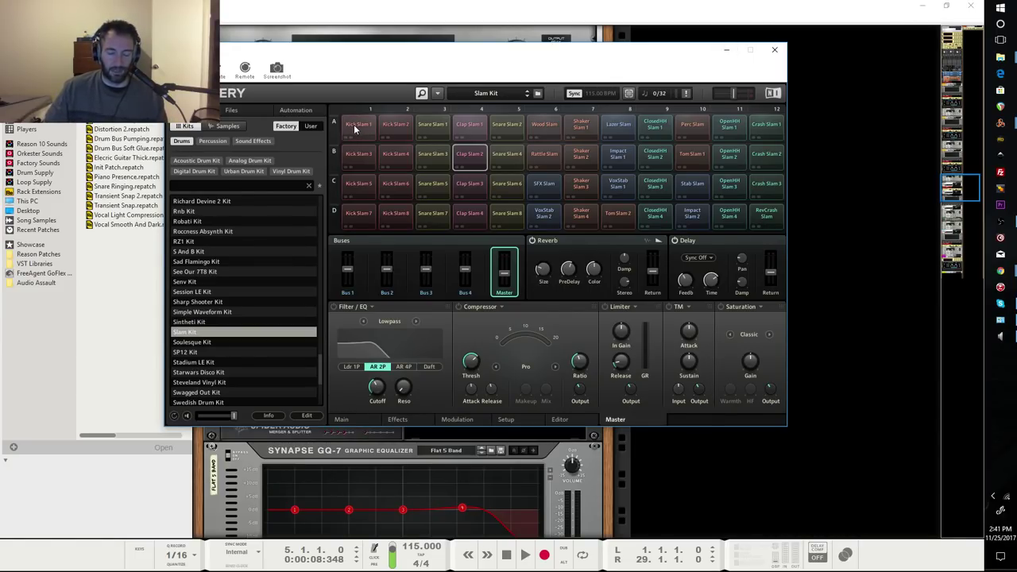
{"action": "left_click", "coordinate": [773, 50]}
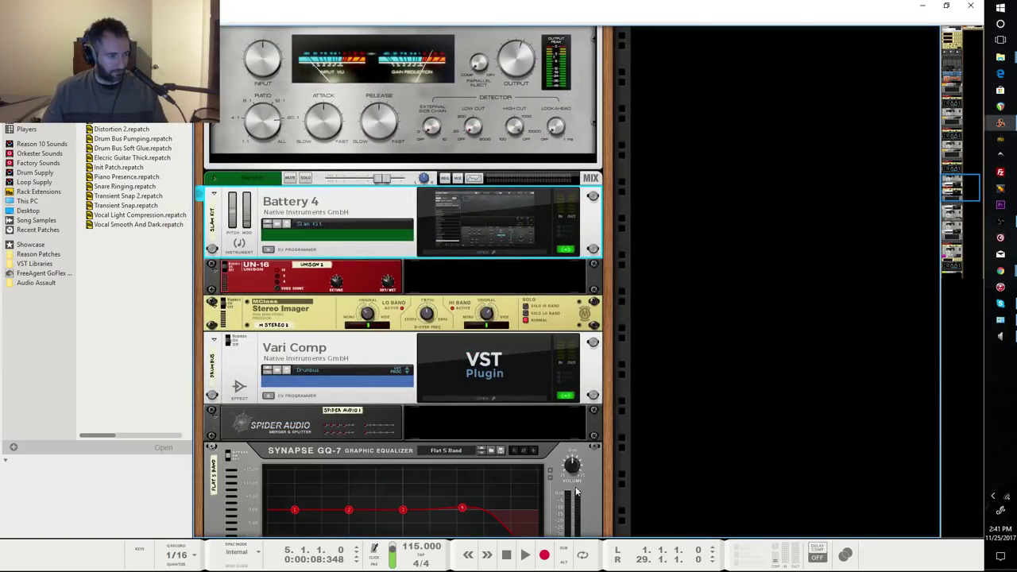
Step: Select the UN-16 Unison device below Battery 4 and inspect the drum effects chain around it
{"action": "scroll", "coordinate": [355, 340], "scroll_direction": "down", "scroll_amount": 5}
{"action": "scroll", "coordinate": [354, 340], "scroll_direction": "up", "scroll_amount": 5}
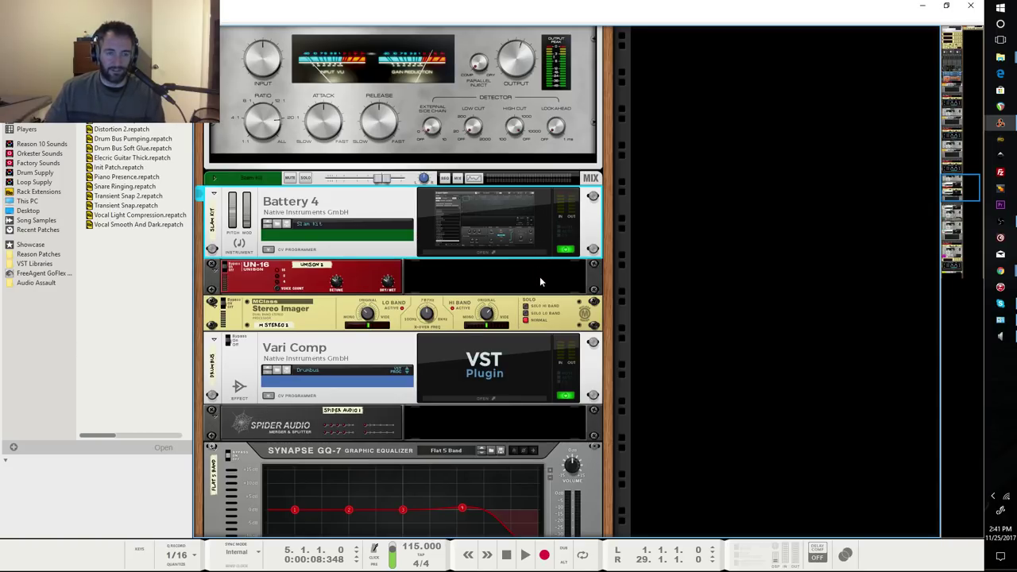
{"action": "scroll", "coordinate": [539, 276], "scroll_direction": "down", "scroll_amount": 1}
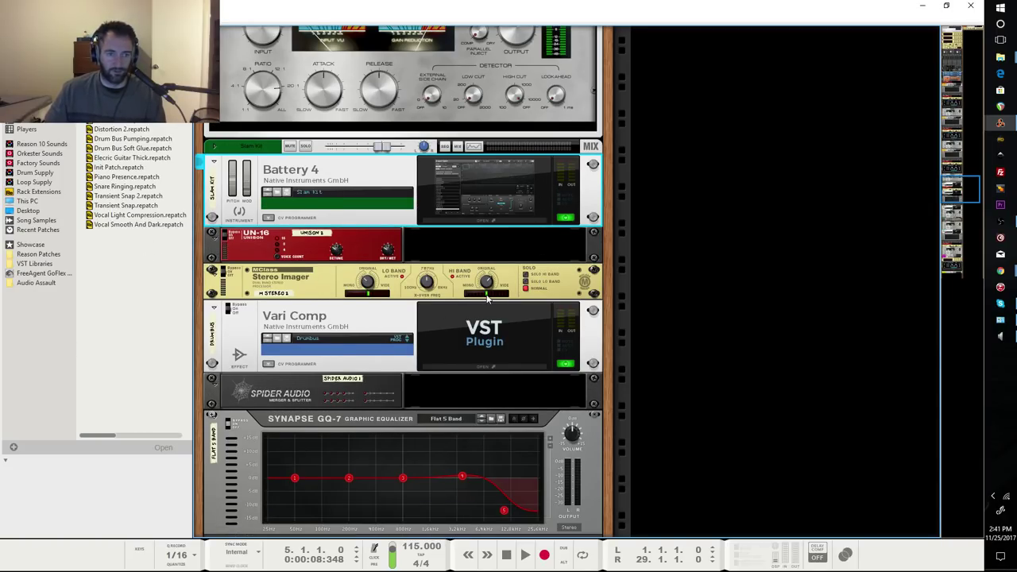
{"action": "left_click", "coordinate": [246, 248]}
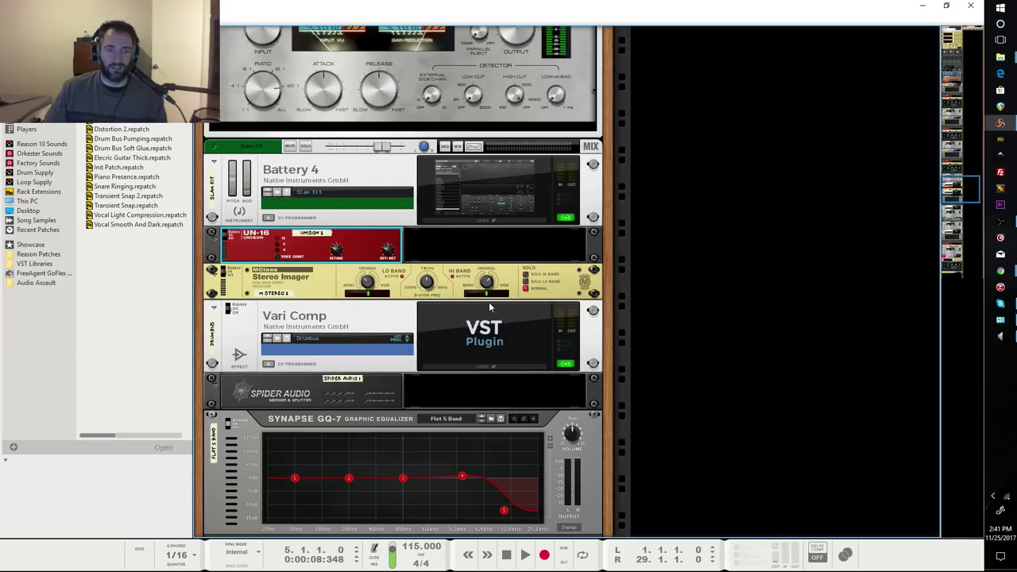
{"action": "scroll", "coordinate": [489, 306], "scroll_direction": "down", "scroll_amount": 5}
{"action": "scroll", "coordinate": [366, 289], "scroll_direction": "up", "scroll_amount": 4}
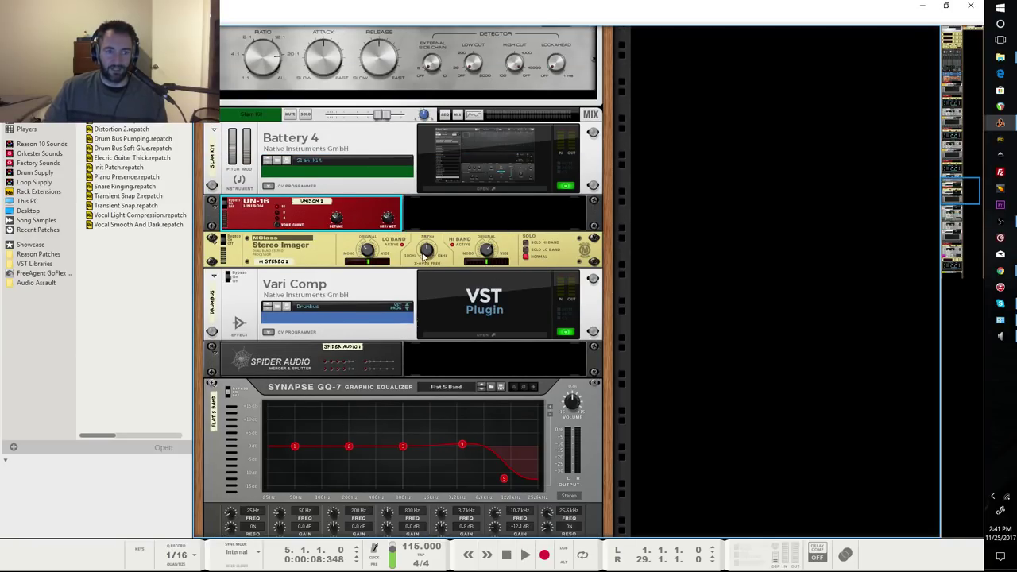
Step: Open the Vari Comp editor on the drum chain, view its factory presets, and close it without choosing one
{"action": "scroll", "coordinate": [336, 274], "scroll_direction": "down", "scroll_amount": 3}
{"action": "left_click", "coordinate": [510, 206]}
{"action": "left_click", "coordinate": [510, 206]}
{"action": "left_click_drag", "start_coordinate": [127, 37], "coordinate": [450, 83]}
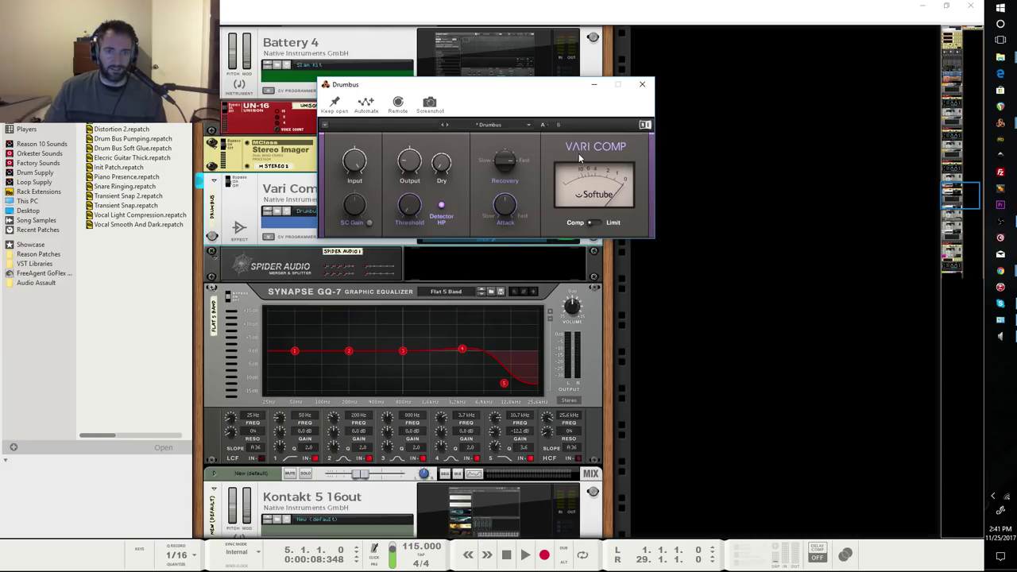
{"action": "left_click", "coordinate": [500, 126]}
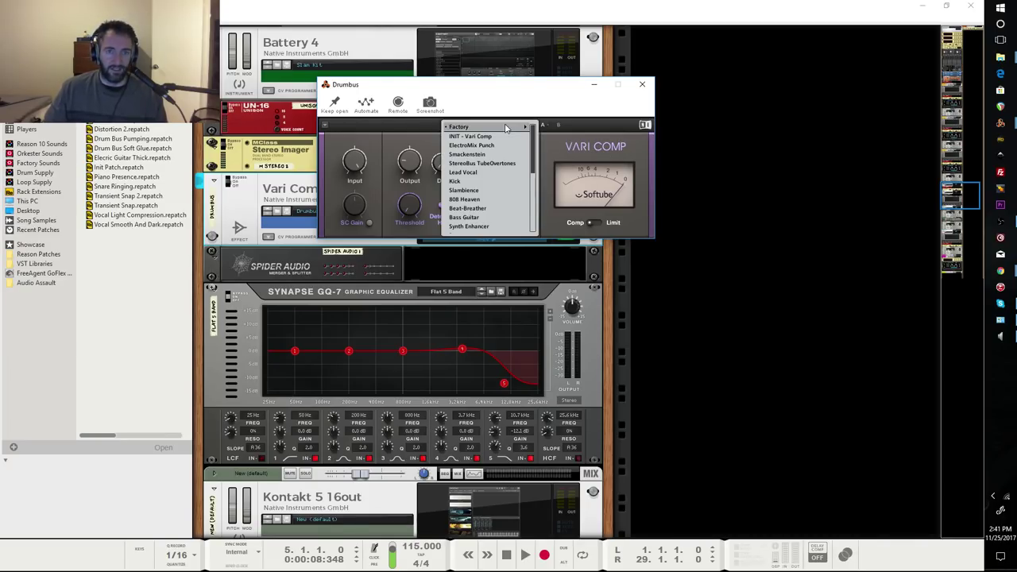
{"action": "mouse_move", "coordinate": [484, 127]}
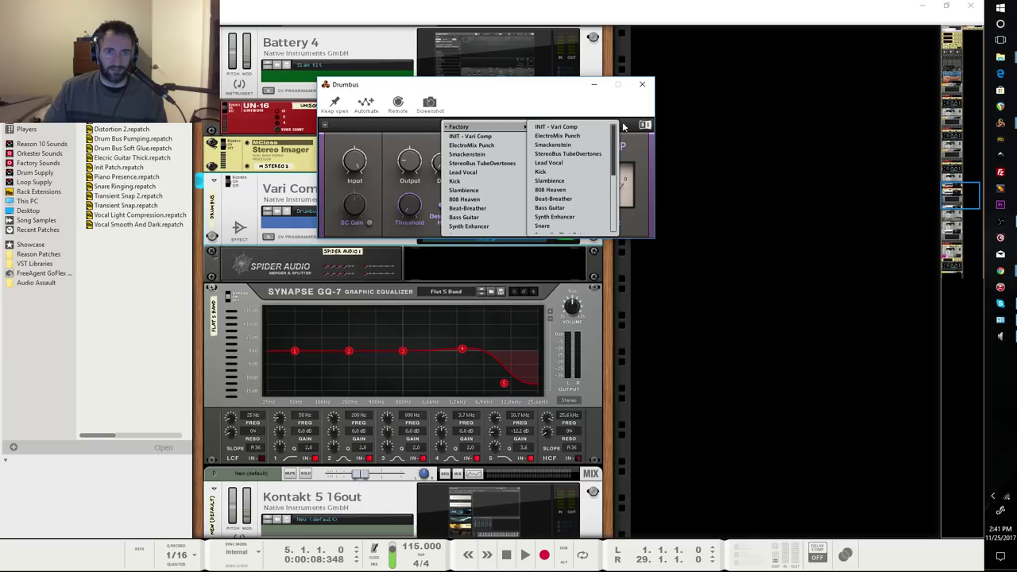
{"action": "left_click", "coordinate": [642, 83]}
{"action": "scroll", "coordinate": [547, 271], "scroll_direction": "down", "scroll_amount": 4}
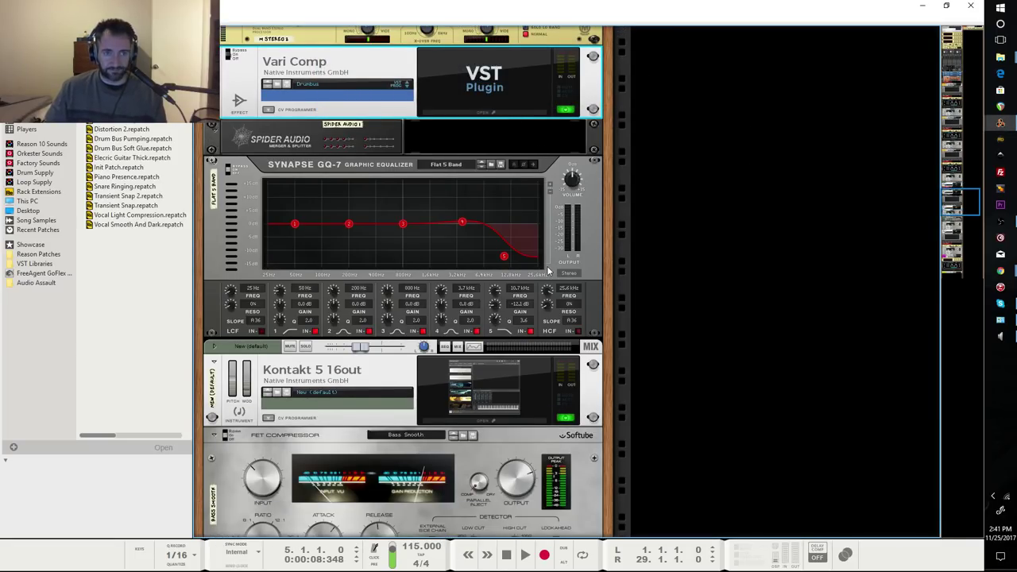
Step: Examine the Stereo Imager, Vari Comp, Spider Audio and GQ-7 equalizer in the drum effects chain below Battery 4
{"action": "scroll", "coordinate": [473, 242], "scroll_direction": "up", "scroll_amount": 1}
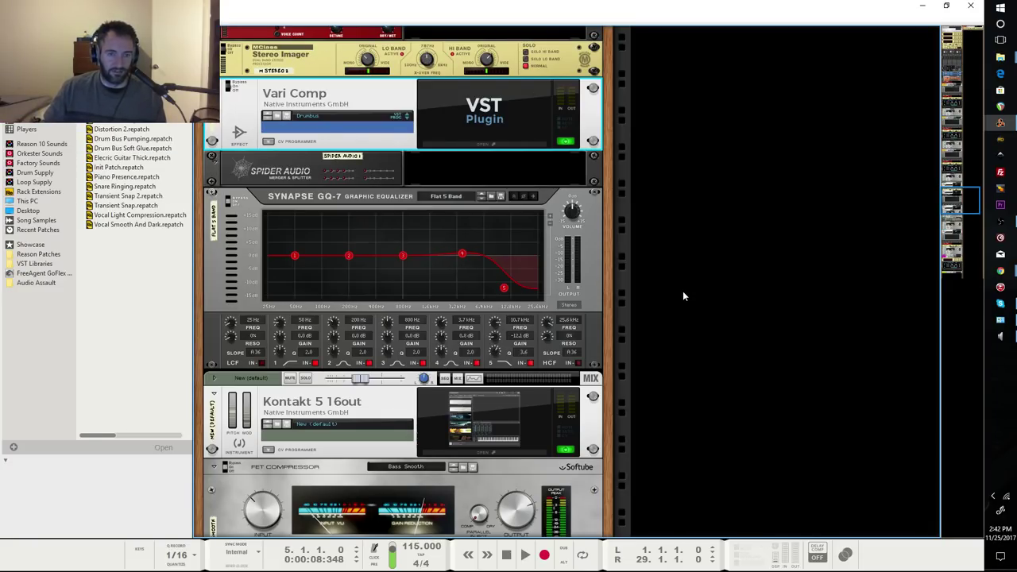
{"action": "scroll", "coordinate": [406, 276], "scroll_direction": "down", "scroll_amount": 3}
{"action": "scroll", "coordinate": [408, 275], "scroll_direction": "up", "scroll_amount": 3}
{"action": "scroll", "coordinate": [408, 275], "scroll_direction": "up", "scroll_amount": 6}
{"action": "scroll", "coordinate": [414, 278], "scroll_direction": "down", "scroll_amount": 2}
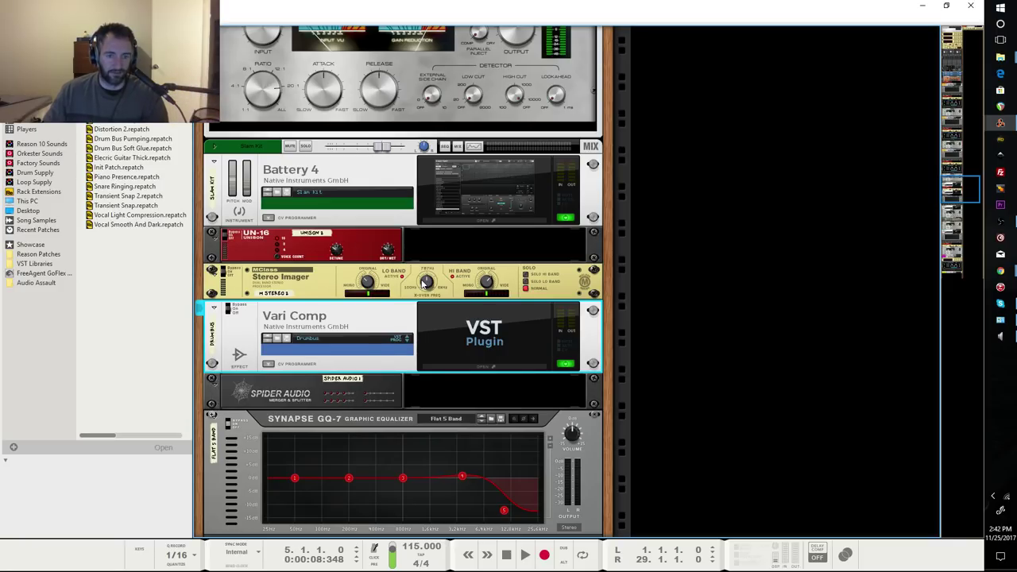
{"action": "mouse_move", "coordinate": [426, 283]}
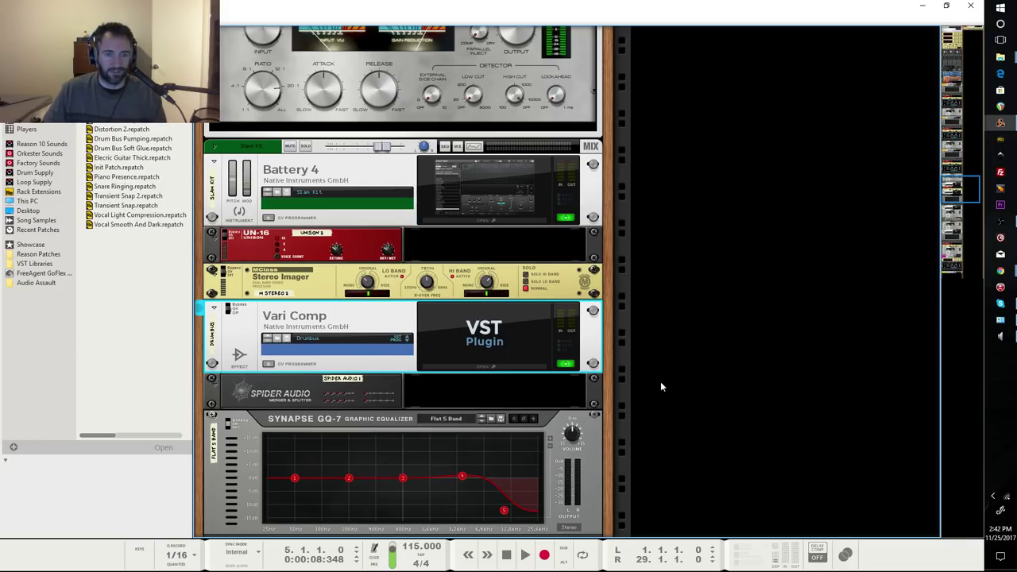
{"action": "scroll", "coordinate": [746, 255], "scroll_direction": "down", "scroll_amount": 10}
{"action": "scroll", "coordinate": [783, 200], "scroll_direction": "up", "scroll_amount": 10}
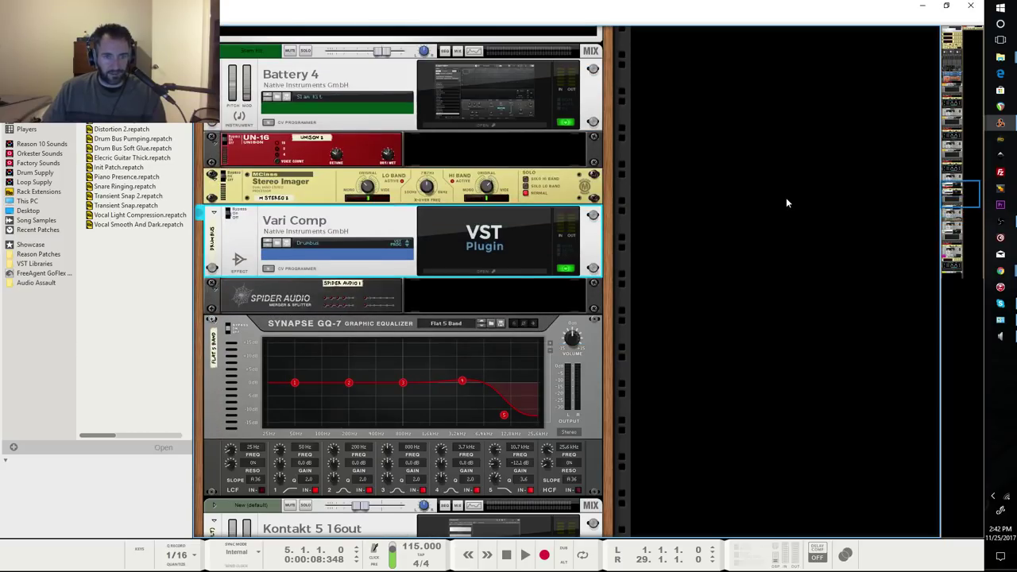
Step: Look through the rack's bass and play_VST_x64 devices, and back up through the audio tracks' insert effects to track 1
{"action": "scroll", "coordinate": [760, 232], "scroll_direction": "down", "scroll_amount": 5}
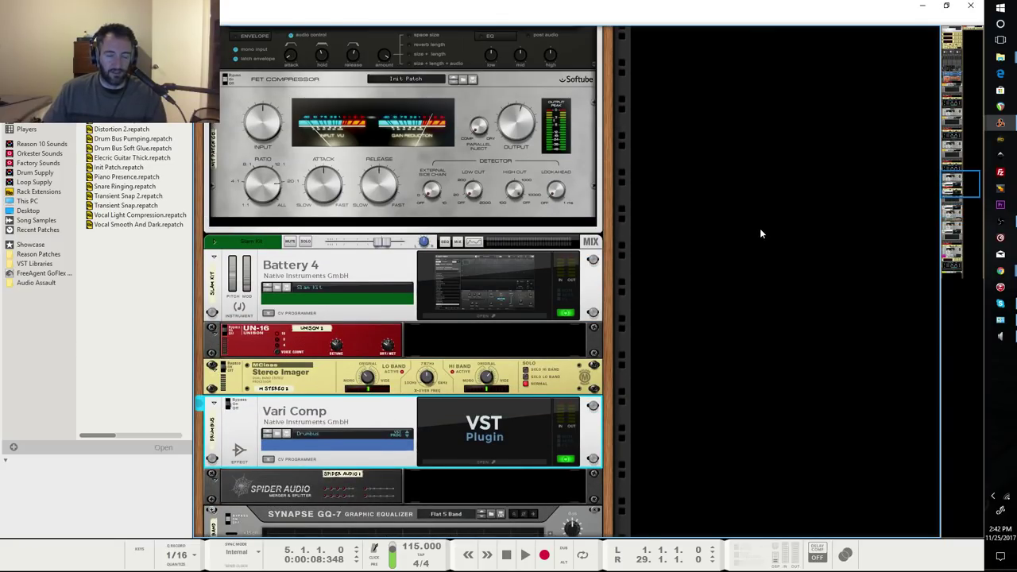
{"action": "scroll", "coordinate": [761, 233], "scroll_direction": "down", "scroll_amount": 10}
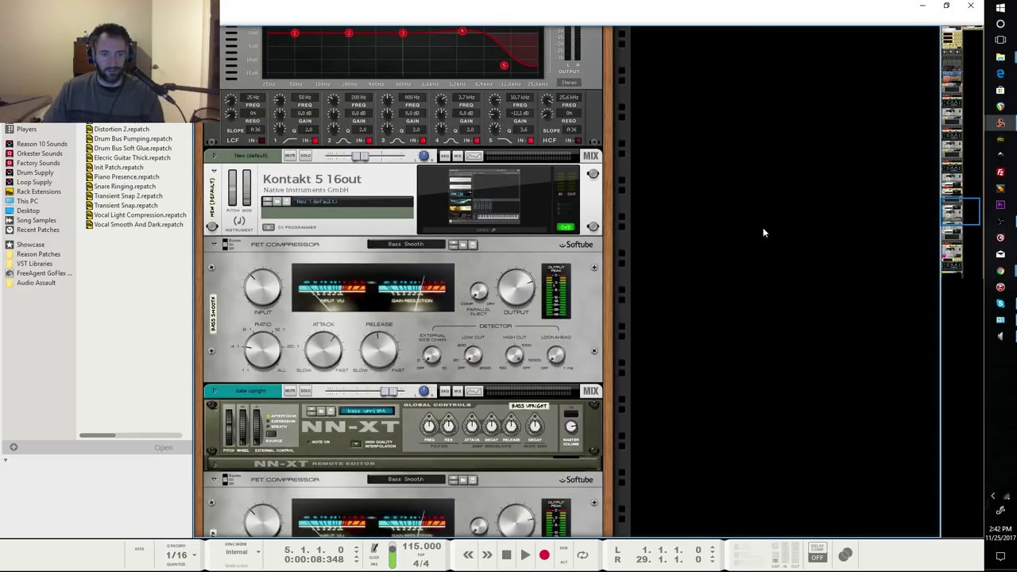
{"action": "scroll", "coordinate": [770, 219], "scroll_direction": "up", "scroll_amount": 4}
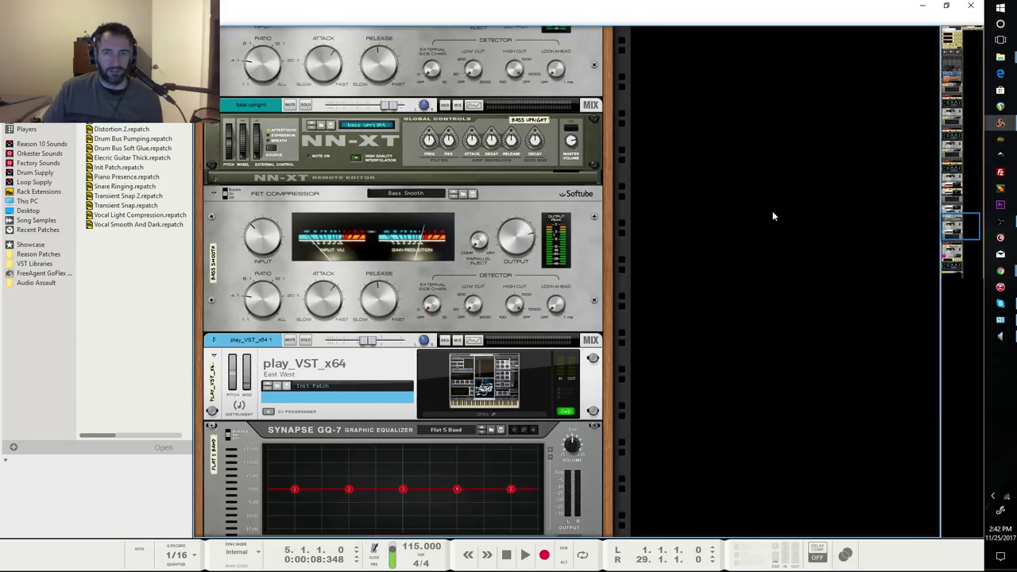
{"action": "scroll", "coordinate": [470, 355], "scroll_direction": "down", "scroll_amount": 5}
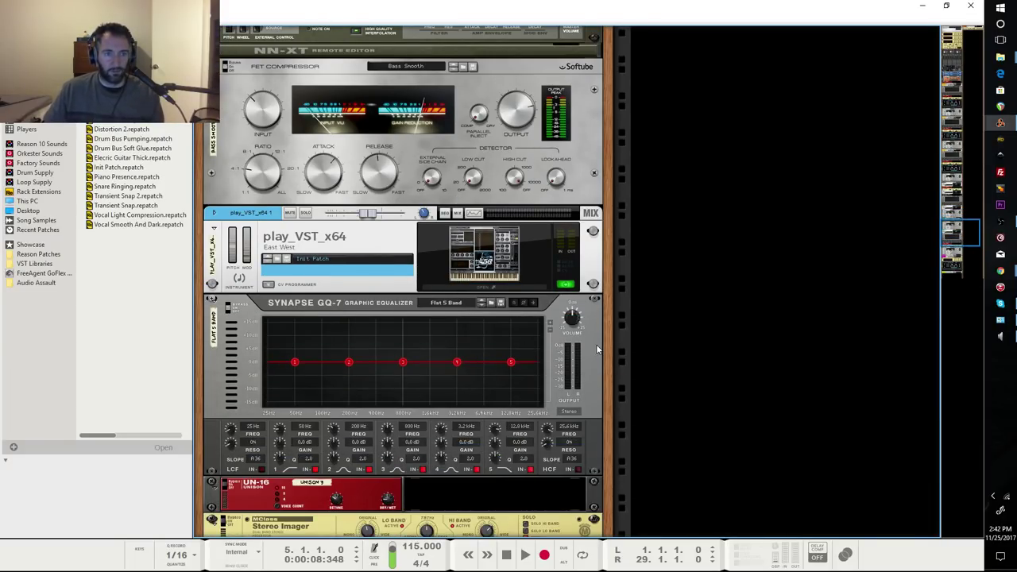
{"action": "scroll", "coordinate": [595, 345], "scroll_direction": "up", "scroll_amount": 15}
{"action": "scroll", "coordinate": [602, 344], "scroll_direction": "up", "scroll_amount": 15}
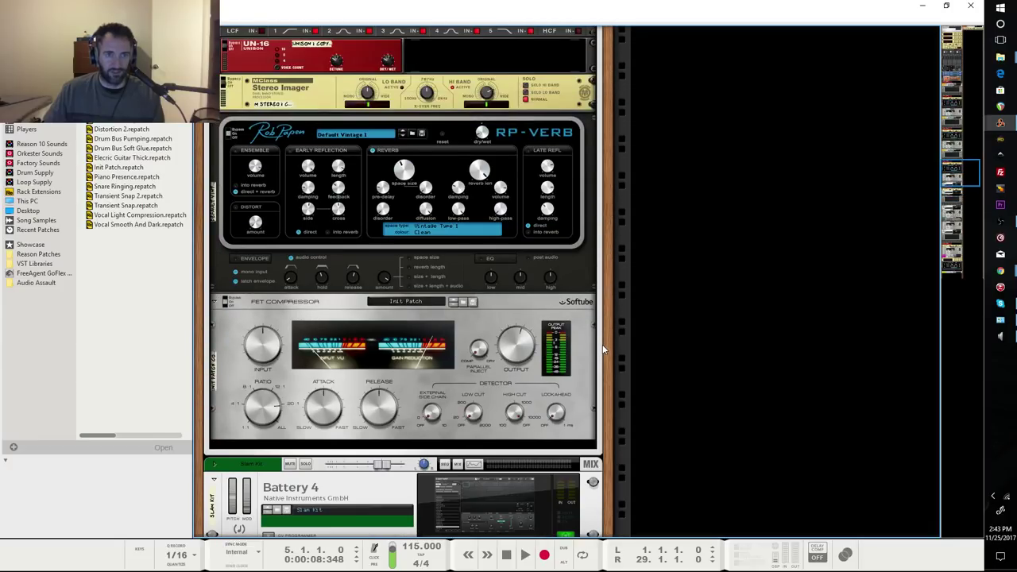
{"action": "scroll", "coordinate": [602, 343], "scroll_direction": "up", "scroll_amount": 5}
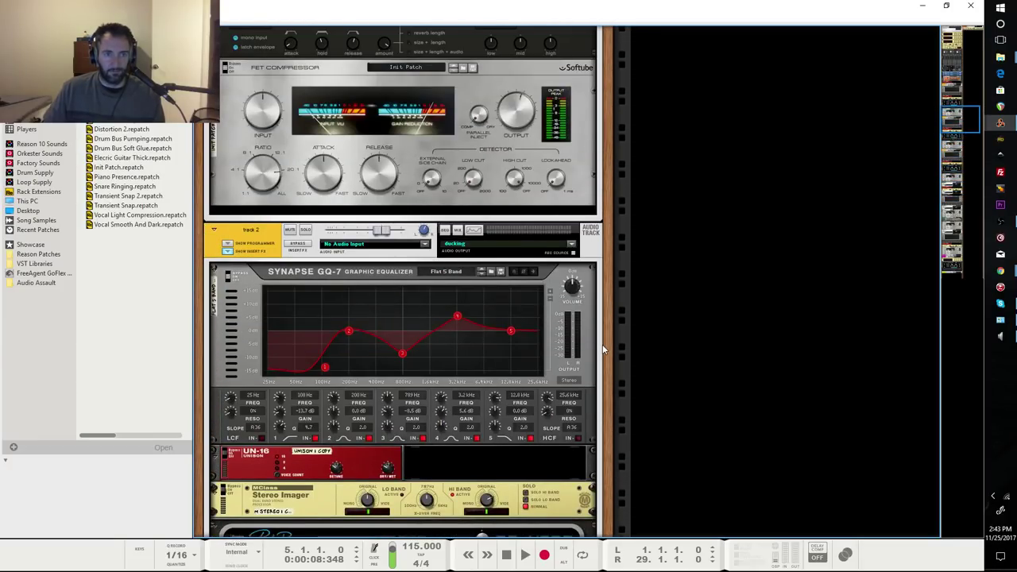
{"action": "scroll", "coordinate": [602, 344], "scroll_direction": "up", "scroll_amount": 2}
{"action": "scroll", "coordinate": [603, 344], "scroll_direction": "down", "scroll_amount": 6}
{"action": "scroll", "coordinate": [602, 344], "scroll_direction": "up", "scroll_amount": 4}
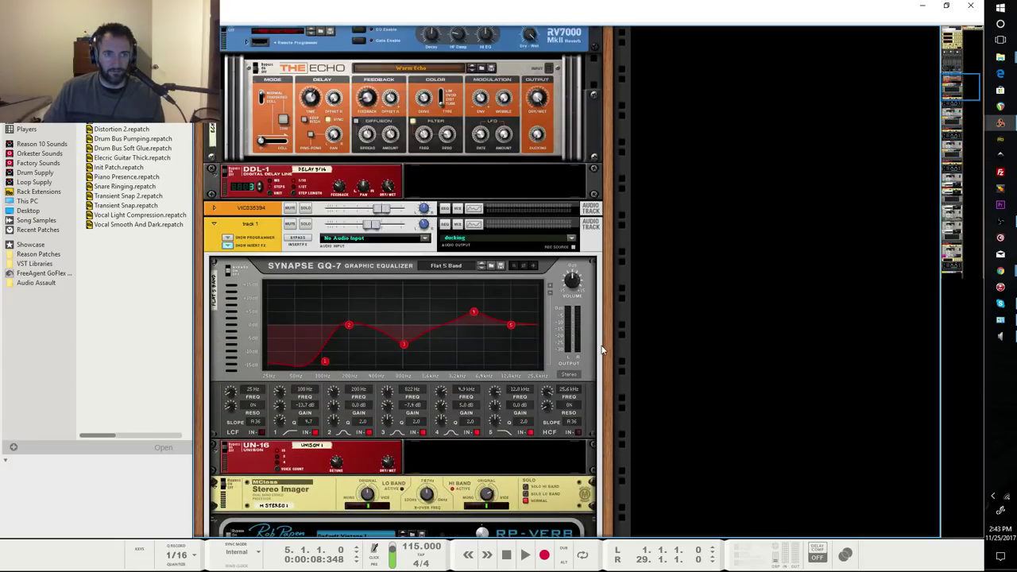
{"action": "scroll", "coordinate": [602, 344], "scroll_direction": "down", "scroll_amount": 2}
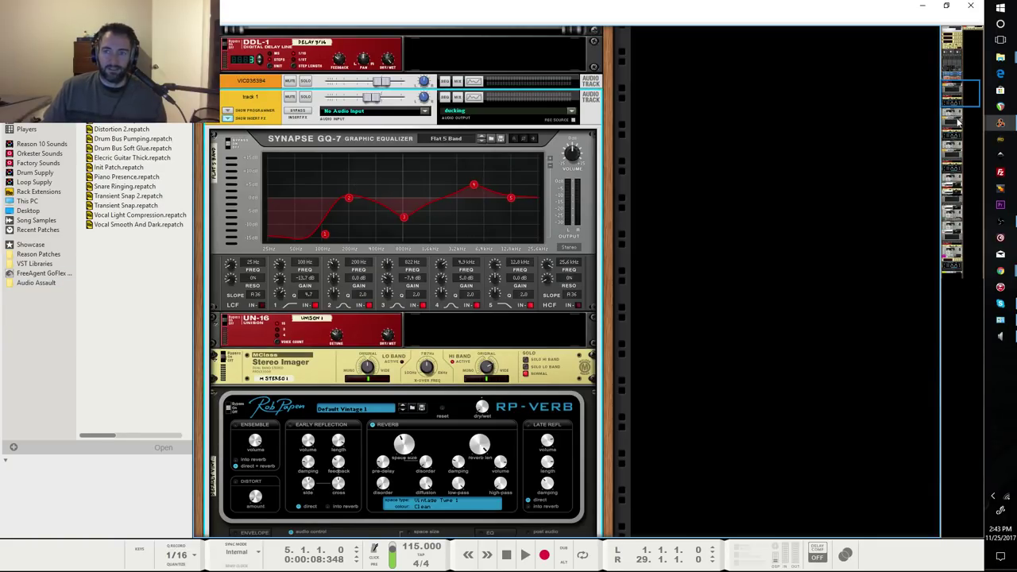
Step: Switch to the sequencer window and point out the first clips on the New (default) and bass upright tracks by selecting them
{"action": "left_click", "coordinate": [1000, 123]}
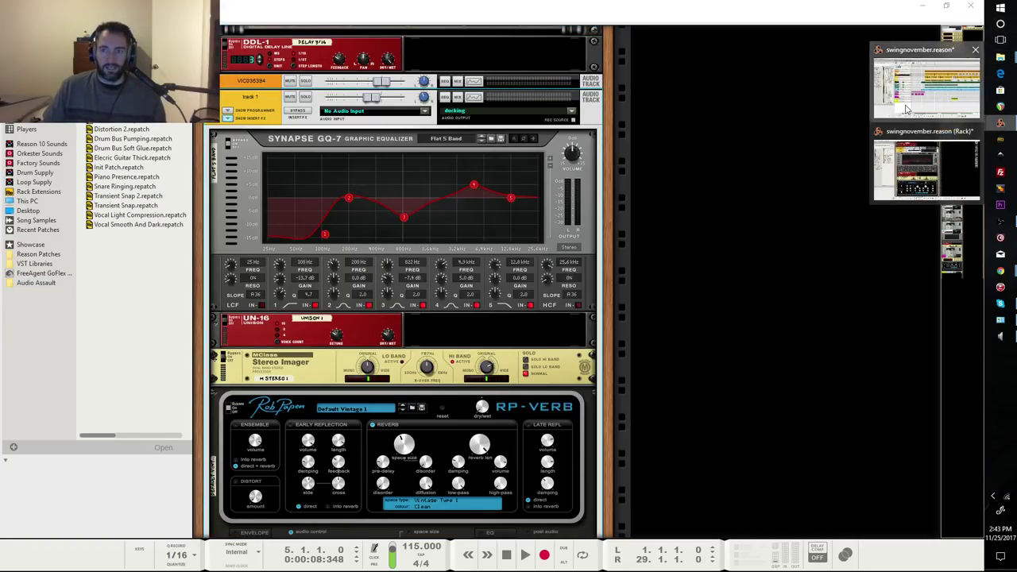
{"action": "left_click", "coordinate": [906, 108]}
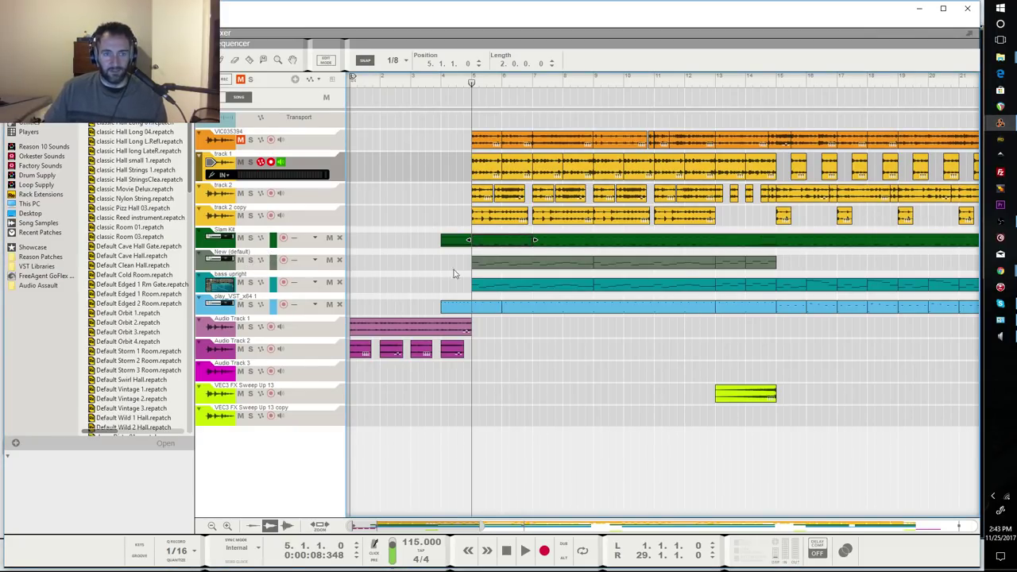
{"action": "left_click", "coordinate": [477, 265]}
{"action": "left_click", "coordinate": [486, 290]}
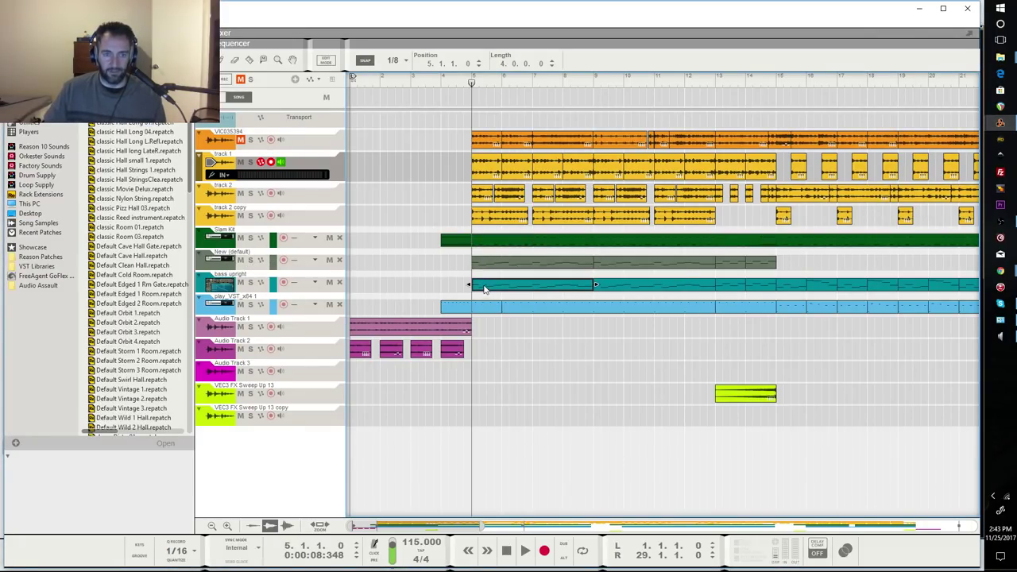
{"action": "key", "text": "ctrl+z"}
{"action": "left_click", "coordinate": [504, 295]}
{"action": "left_click", "coordinate": [506, 287]}
{"action": "left_click", "coordinate": [506, 263]}
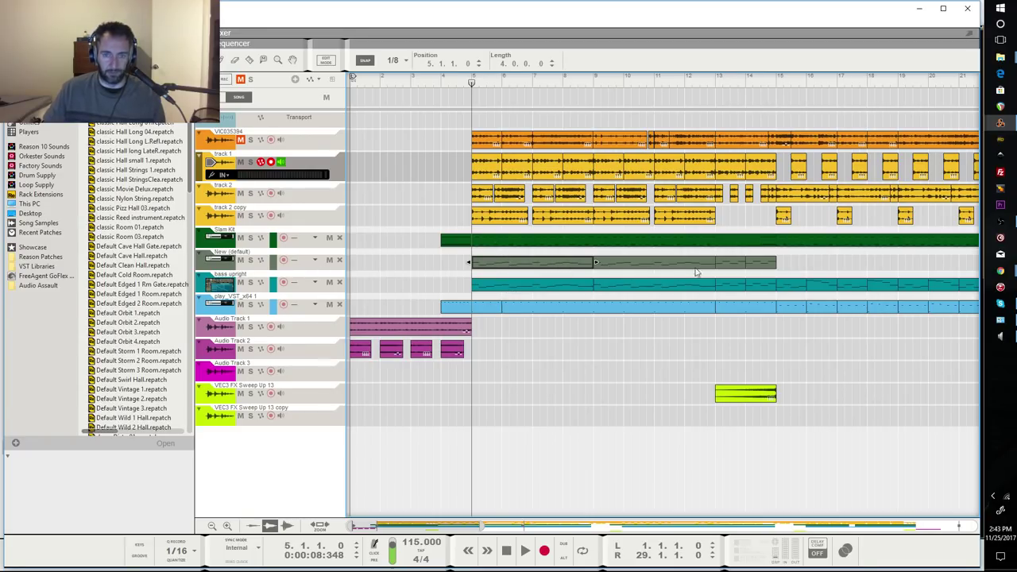
Step: Select the run of clips along the bass upright track from bar 5 onward, and clear the selection
{"action": "left_click_drag", "start_coordinate": [836, 270], "coordinate": [897, 284]}
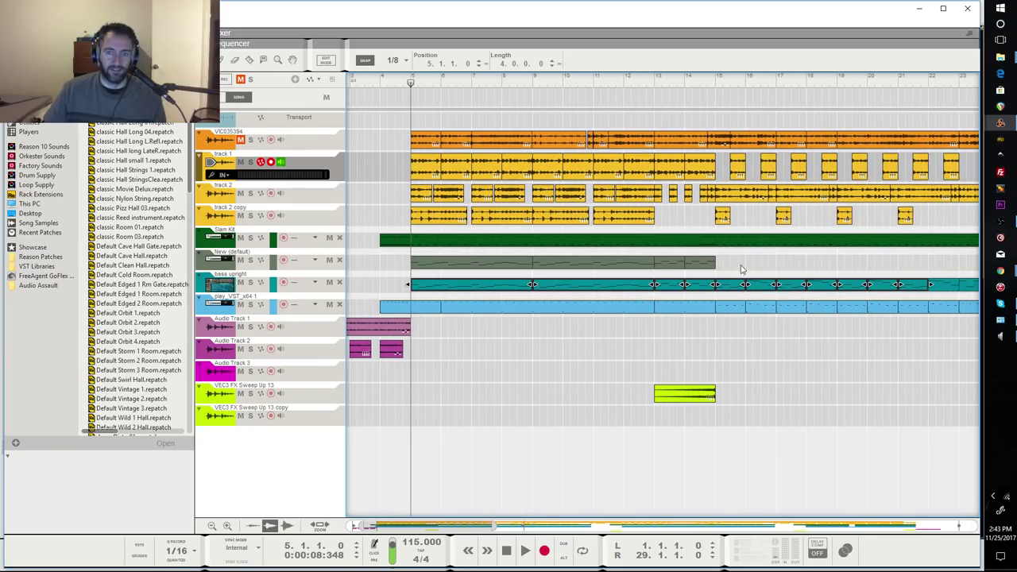
{"action": "left_click", "coordinate": [377, 270]}
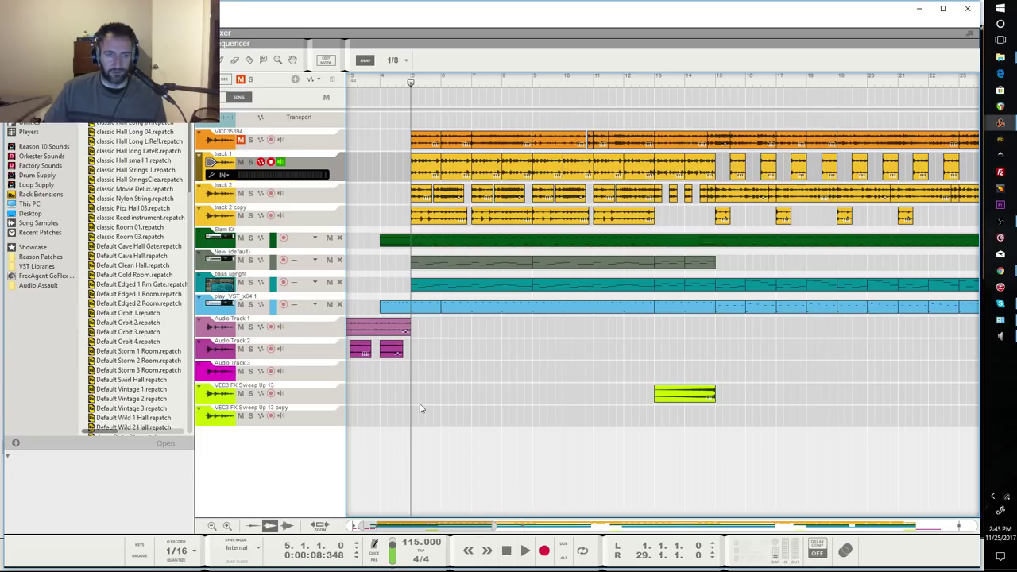
{"action": "left_click_drag", "start_coordinate": [439, 524], "coordinate": [429, 524]}
Step: Compare the bar 5 clips of the New (default) and bass upright tracks by selecting each in turn, ending on New (default)
{"action": "left_click", "coordinate": [485, 263]}
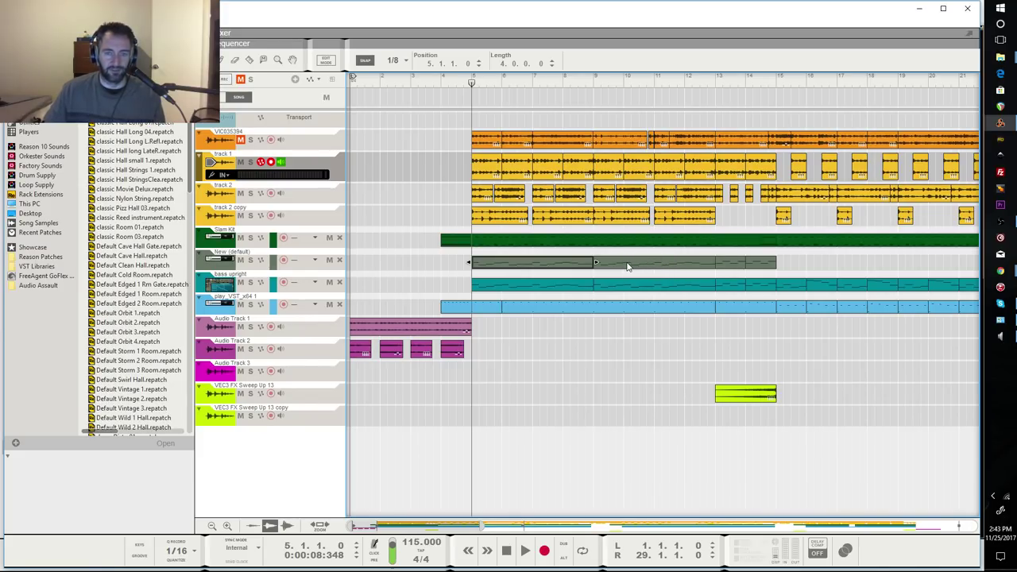
{"action": "left_click", "coordinate": [488, 291]}
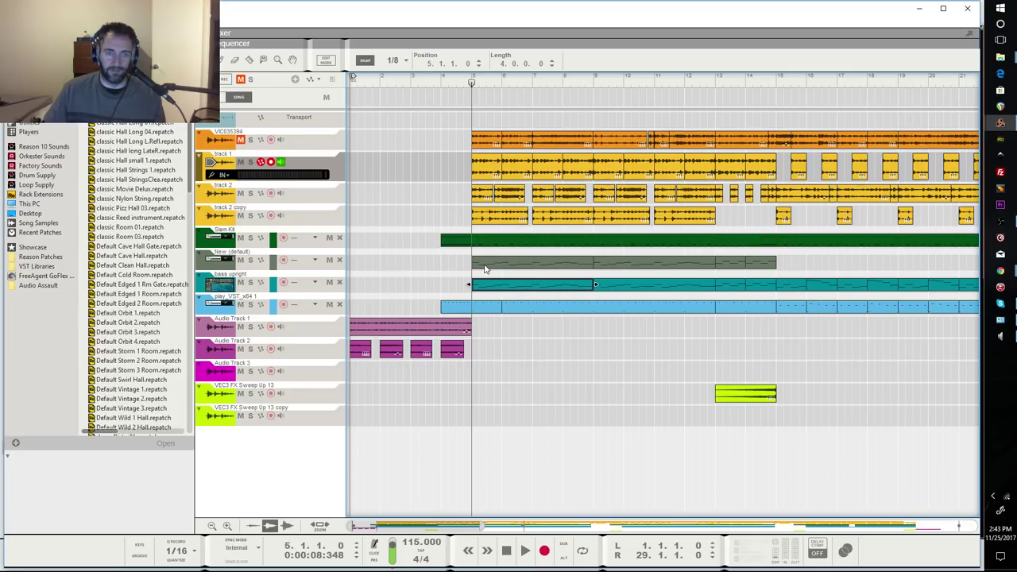
{"action": "left_click", "coordinate": [484, 269]}
{"action": "left_click", "coordinate": [478, 286]}
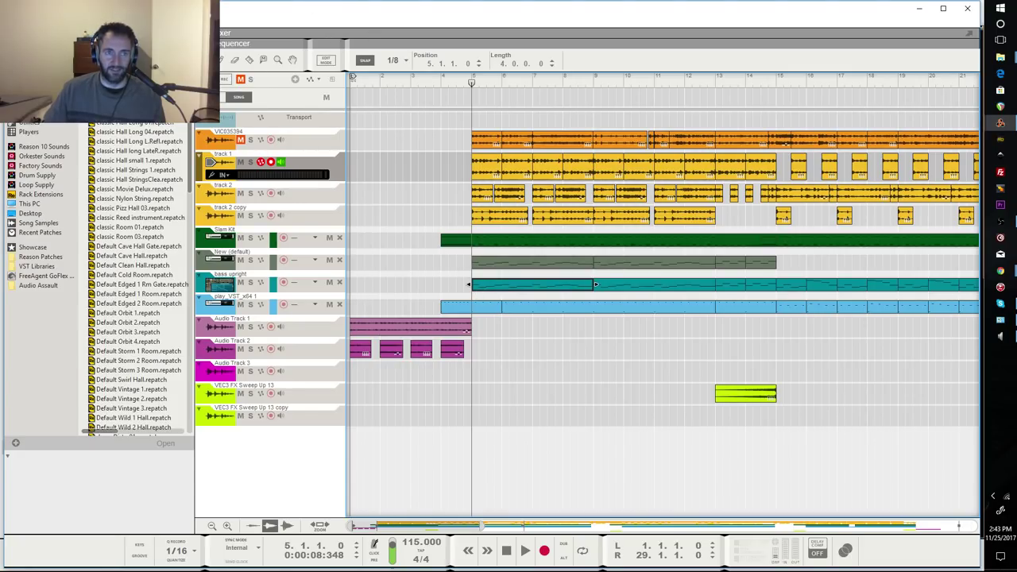
{"action": "left_click", "coordinate": [491, 268]}
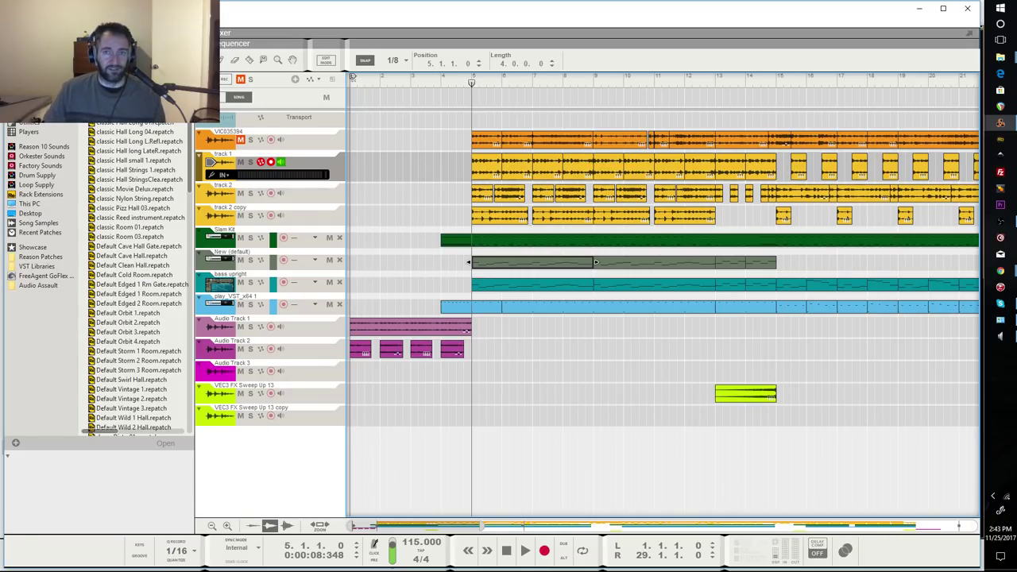
Step: Return to the rack window, find the drum chain's Vari Comp, and open and close its editor
{"action": "mouse_move", "coordinate": [1000, 123]}
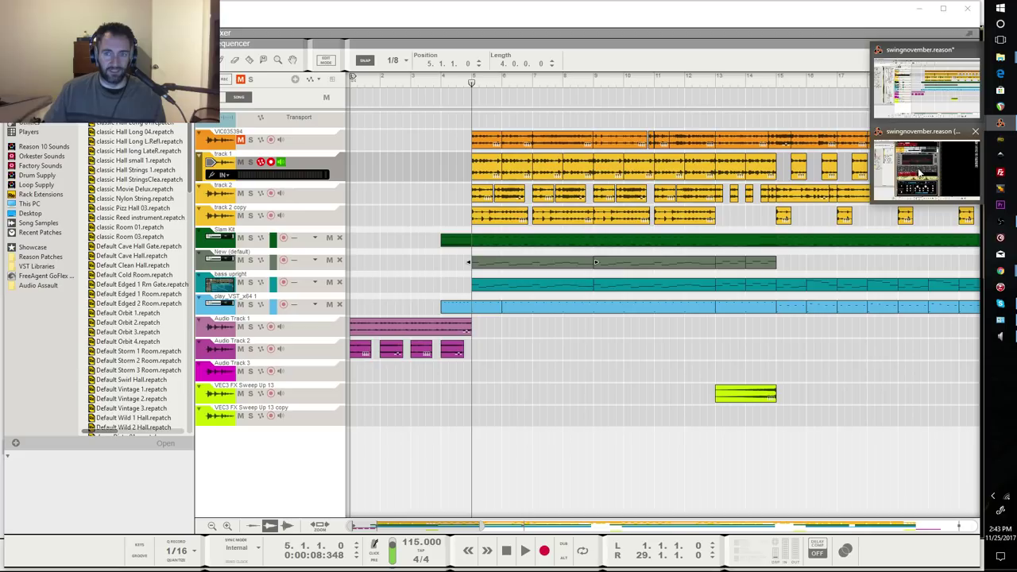
{"action": "left_click", "coordinate": [919, 176]}
{"action": "scroll", "coordinate": [652, 373], "scroll_direction": "up", "scroll_amount": 3}
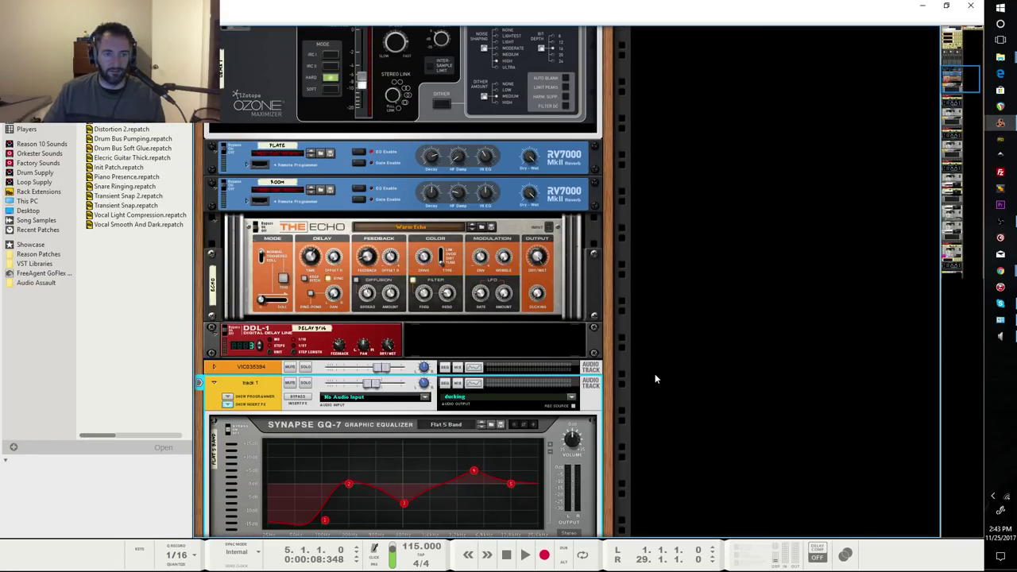
{"action": "scroll", "coordinate": [654, 379], "scroll_direction": "down", "scroll_amount": 10}
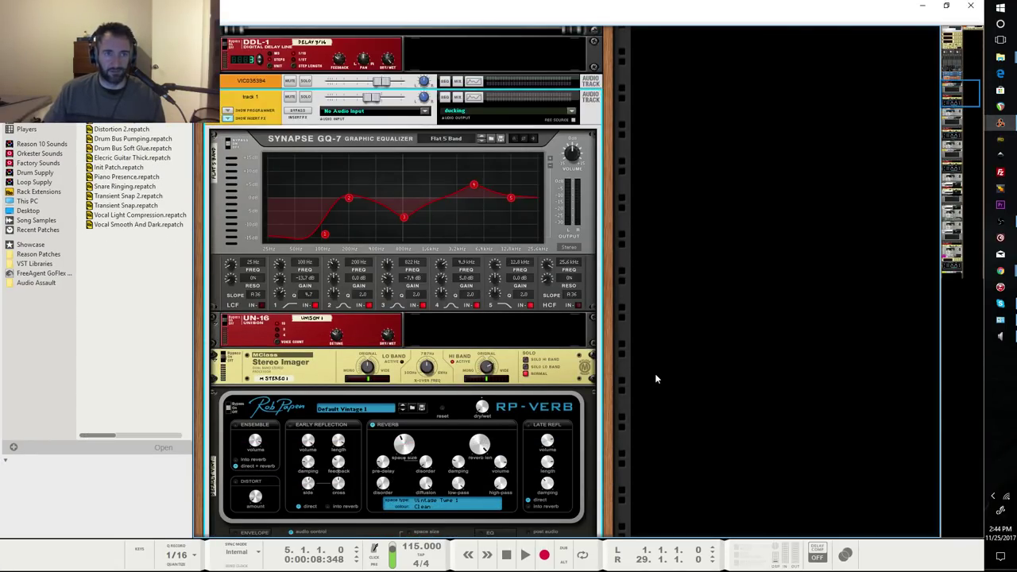
{"action": "scroll", "coordinate": [656, 378], "scroll_direction": "down", "scroll_amount": 10}
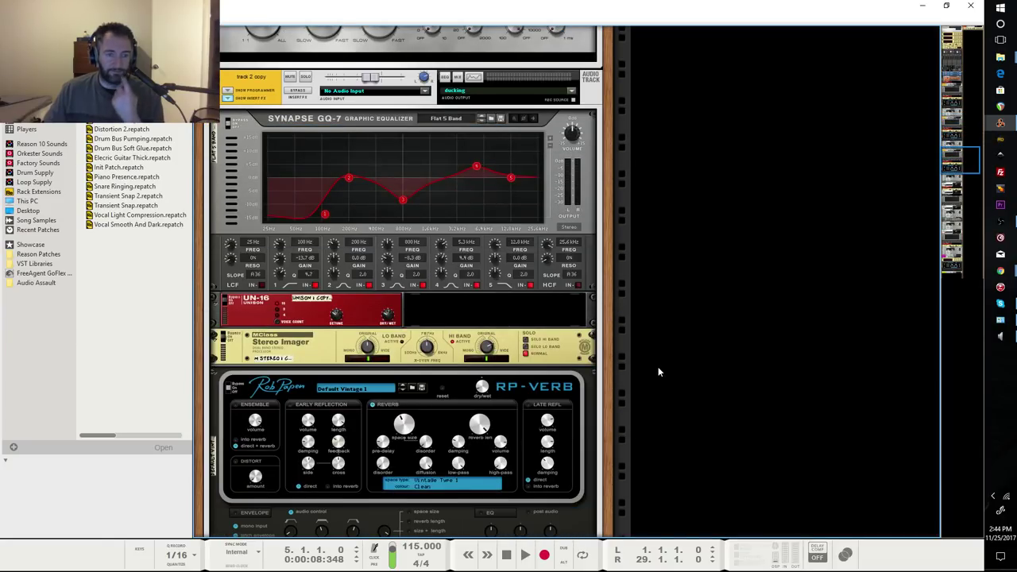
{"action": "scroll", "coordinate": [658, 371], "scroll_direction": "down", "scroll_amount": 10}
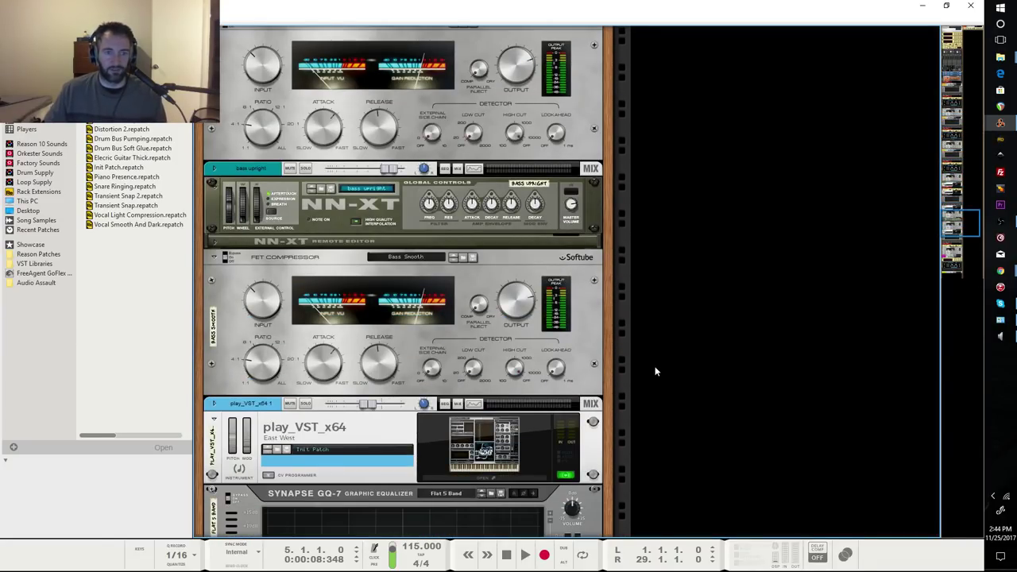
{"action": "scroll", "coordinate": [324, 199], "scroll_direction": "up", "scroll_amount": 4}
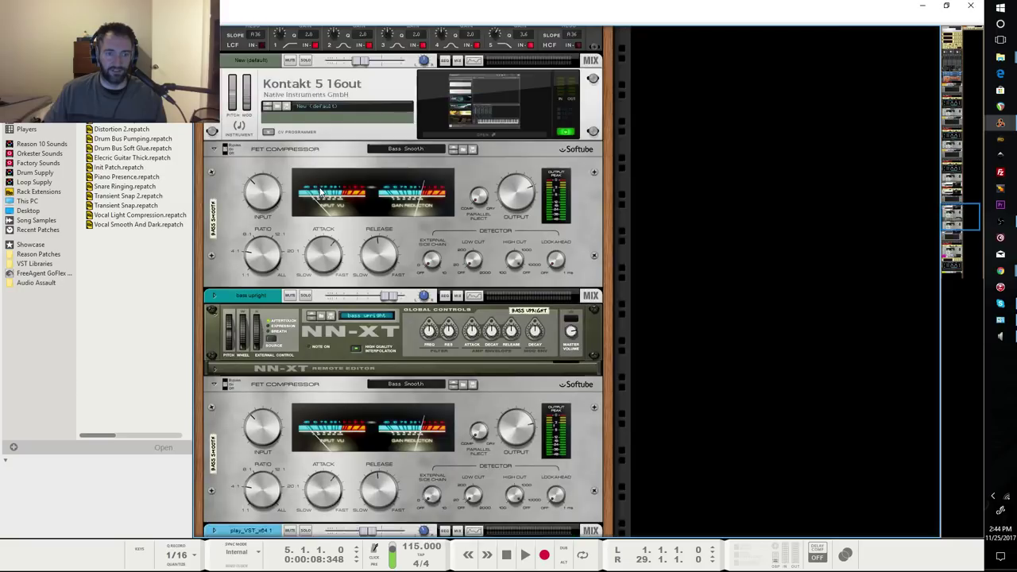
{"action": "scroll", "coordinate": [324, 198], "scroll_direction": "up", "scroll_amount": 4}
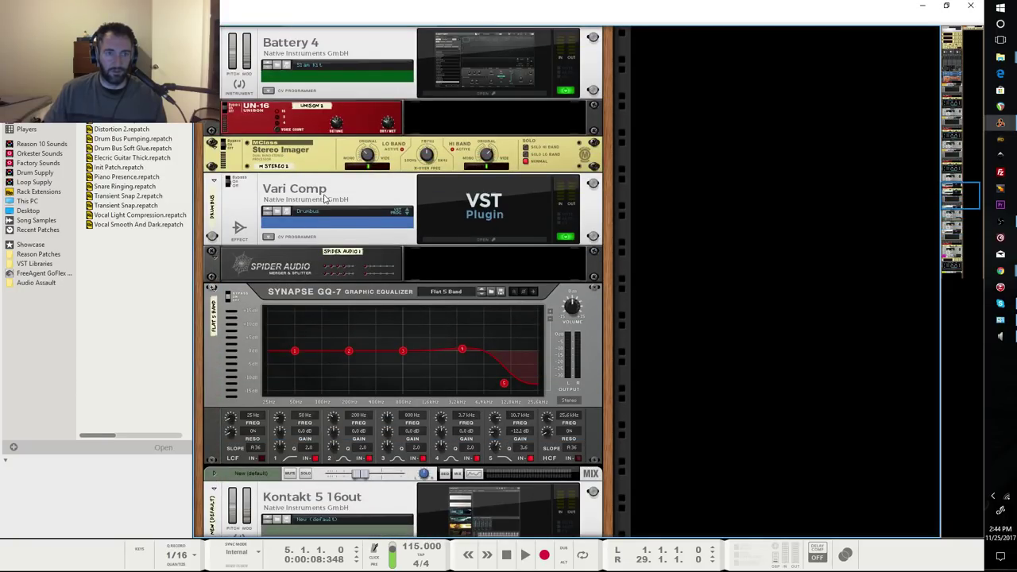
{"action": "left_click", "coordinate": [501, 216]}
{"action": "left_click", "coordinate": [642, 84]}
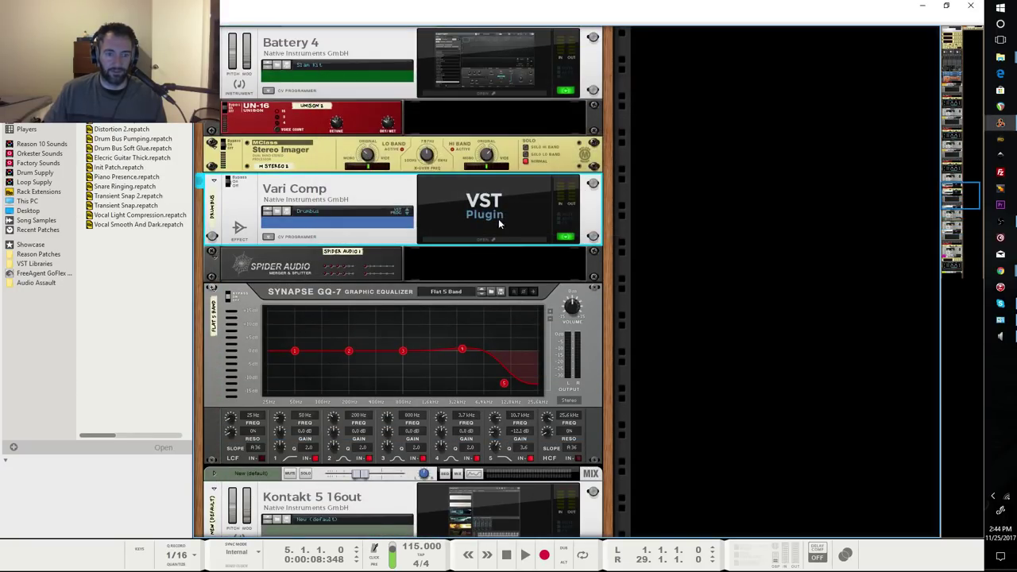
Step: Open the Kontakt 5 16out editor on the New (default) track, view its AmUpright instrument, and close the editor
{"action": "scroll", "coordinate": [500, 215], "scroll_direction": "down", "scroll_amount": 5}
{"action": "scroll", "coordinate": [479, 201], "scroll_direction": "down", "scroll_amount": 2}
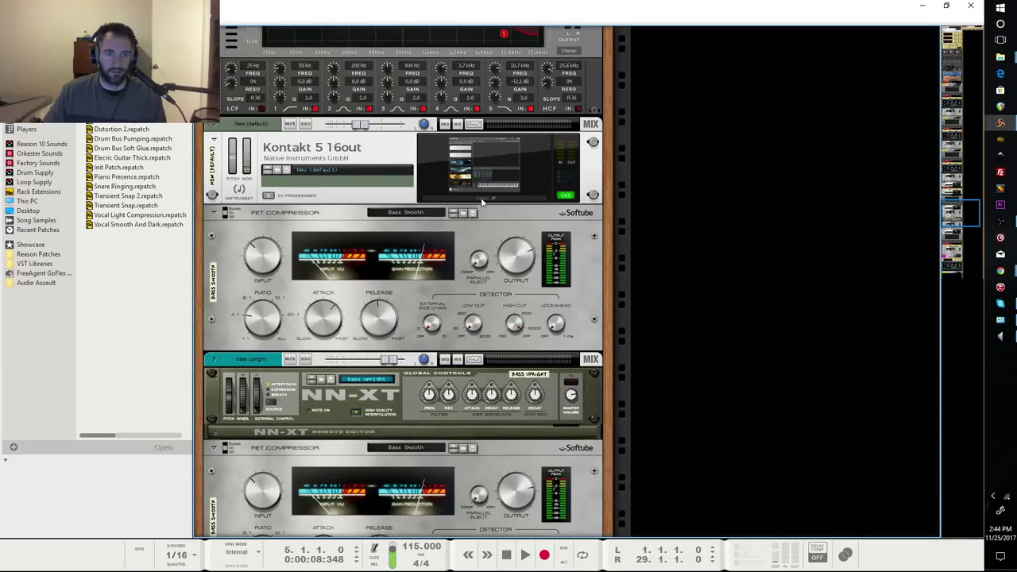
{"action": "scroll", "coordinate": [480, 202], "scroll_direction": "up", "scroll_amount": 2}
{"action": "left_click", "coordinate": [511, 203]}
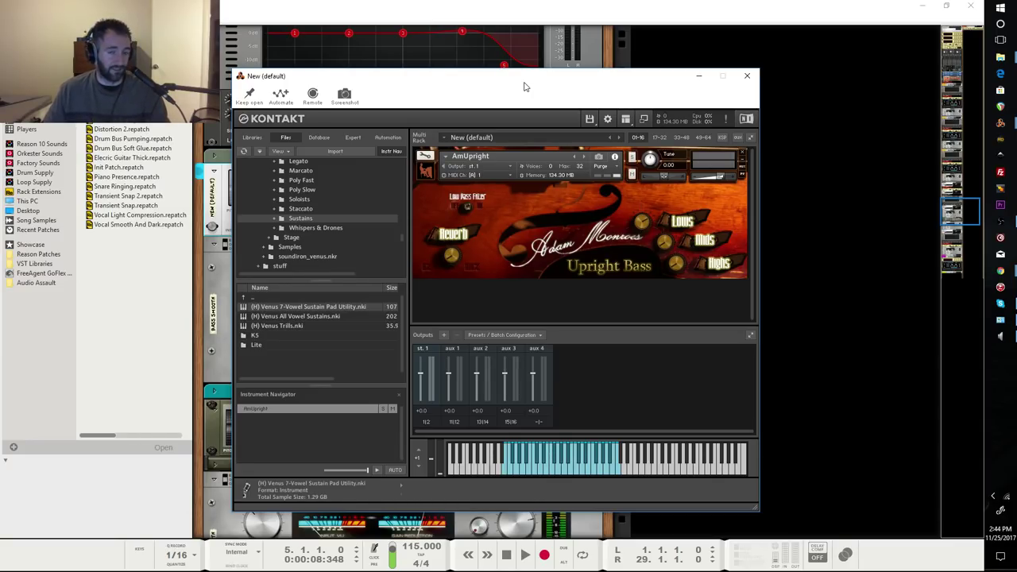
{"action": "left_click", "coordinate": [747, 77]}
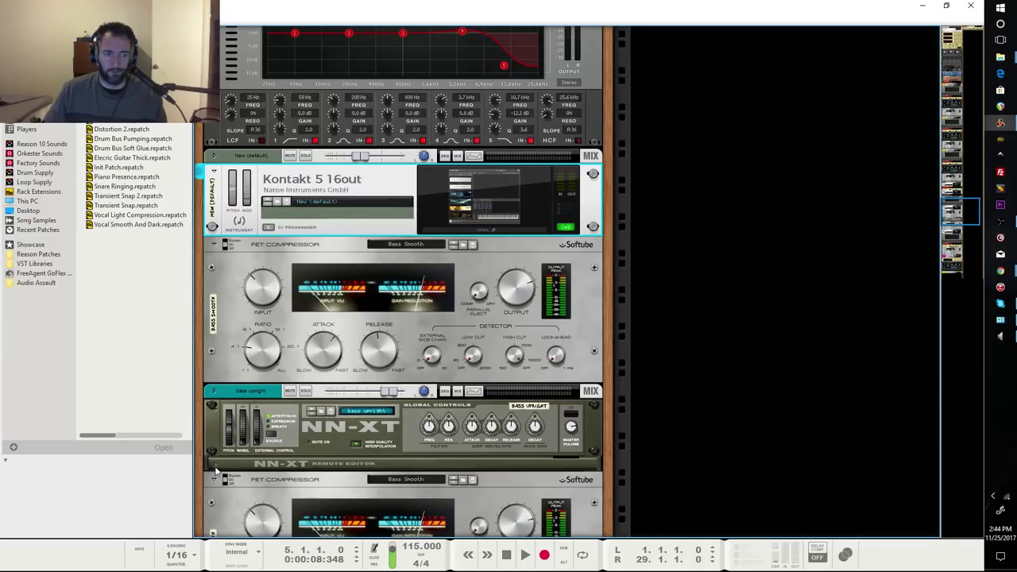
Step: Expand the NN-XT remote editor on the bass upright track and examine its sample zone and the compressor above
{"action": "left_click", "coordinate": [216, 467]}
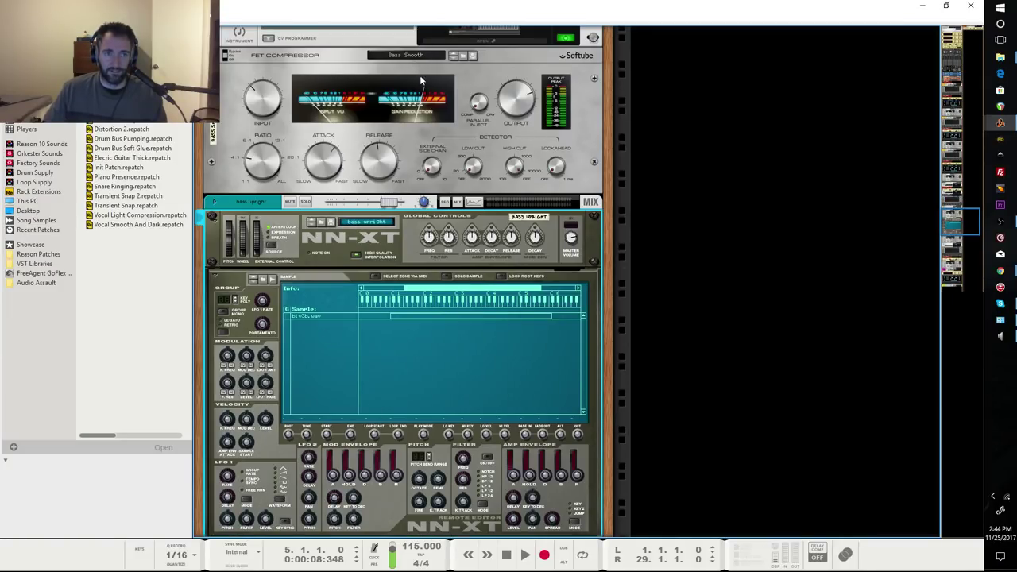
{"action": "scroll", "coordinate": [425, 68], "scroll_direction": "up", "scroll_amount": 2}
{"action": "scroll", "coordinate": [433, 238], "scroll_direction": "down", "scroll_amount": 2}
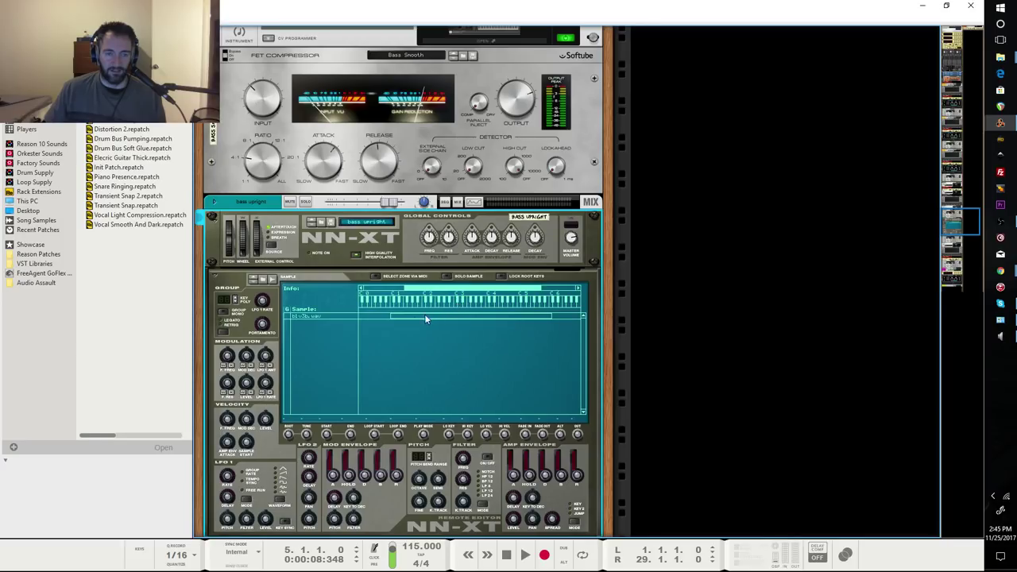
Step: Examine the bass upright NN-XT and its FET Compressor, continuing down to the play_VST_x64 device and its effects
{"action": "scroll", "coordinate": [428, 183], "scroll_direction": "up", "scroll_amount": 4}
{"action": "scroll", "coordinate": [432, 207], "scroll_direction": "down", "scroll_amount": 4}
{"action": "scroll", "coordinate": [423, 325], "scroll_direction": "down", "scroll_amount": 5}
{"action": "scroll", "coordinate": [429, 309], "scroll_direction": "up", "scroll_amount": 4}
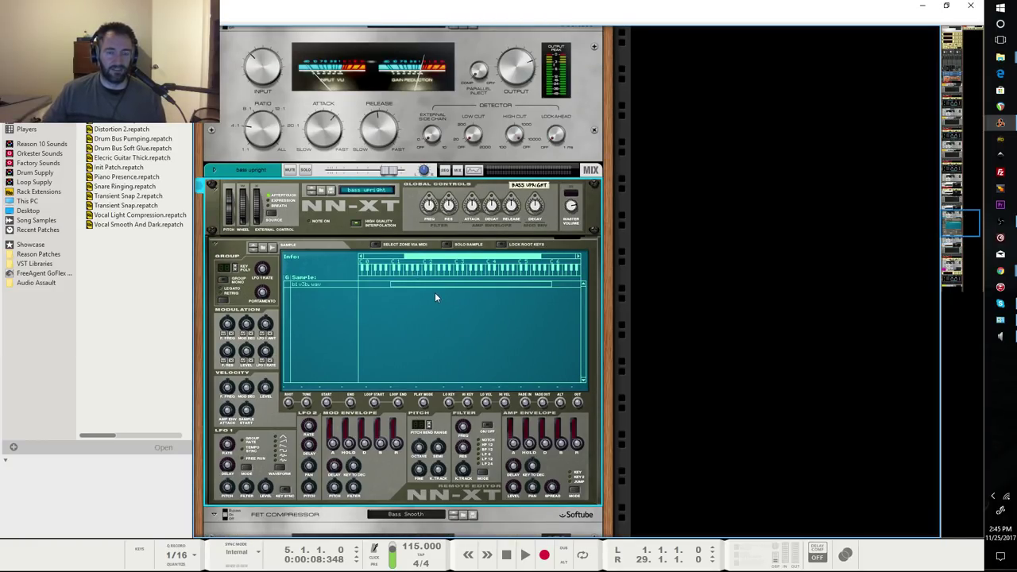
{"action": "scroll", "coordinate": [502, 260], "scroll_direction": "down", "scroll_amount": 6}
{"action": "scroll", "coordinate": [502, 260], "scroll_direction": "up", "scroll_amount": 7}
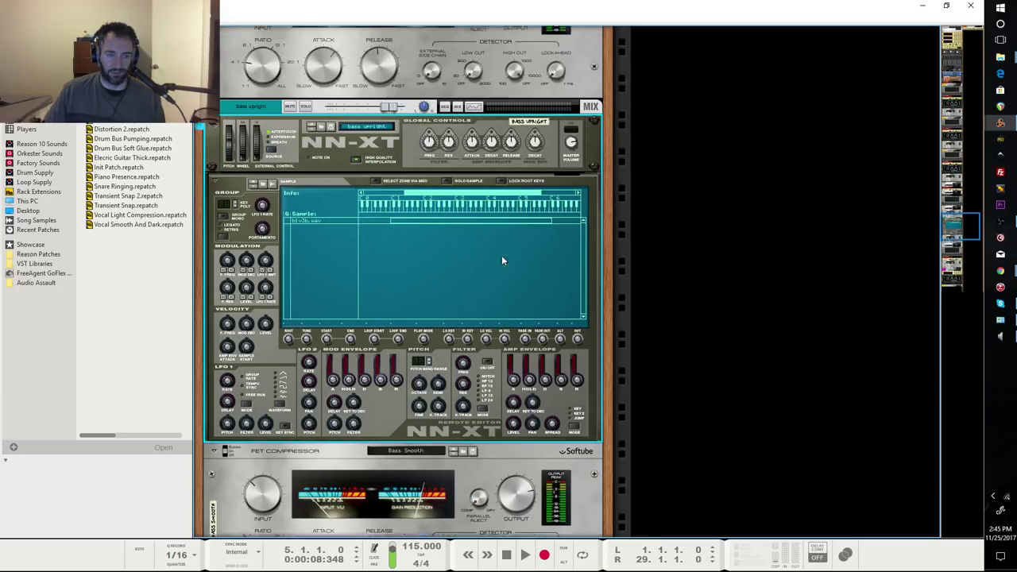
{"action": "scroll", "coordinate": [469, 317], "scroll_direction": "down", "scroll_amount": 8}
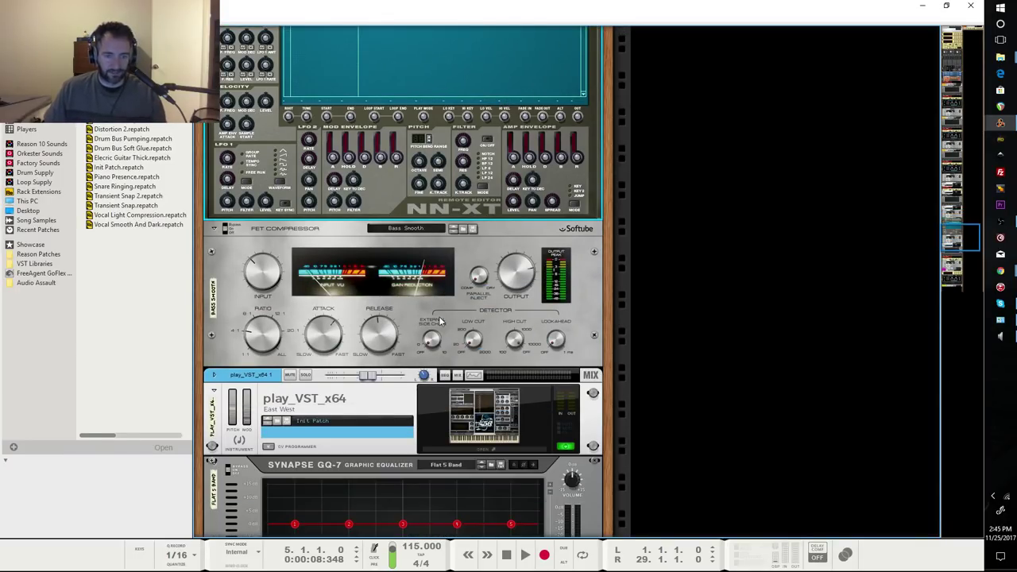
{"action": "scroll", "coordinate": [439, 320], "scroll_direction": "down", "scroll_amount": 5}
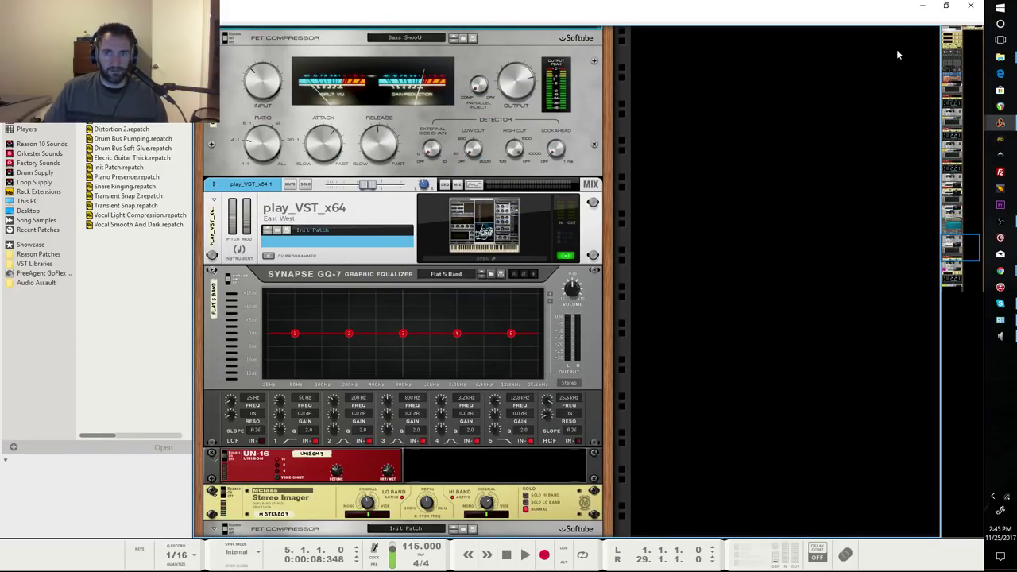
Step: Return to the sequencer and open the play_VST_x64 1 track's clip at bar 5 for note editing
{"action": "key", "text": "F7"}
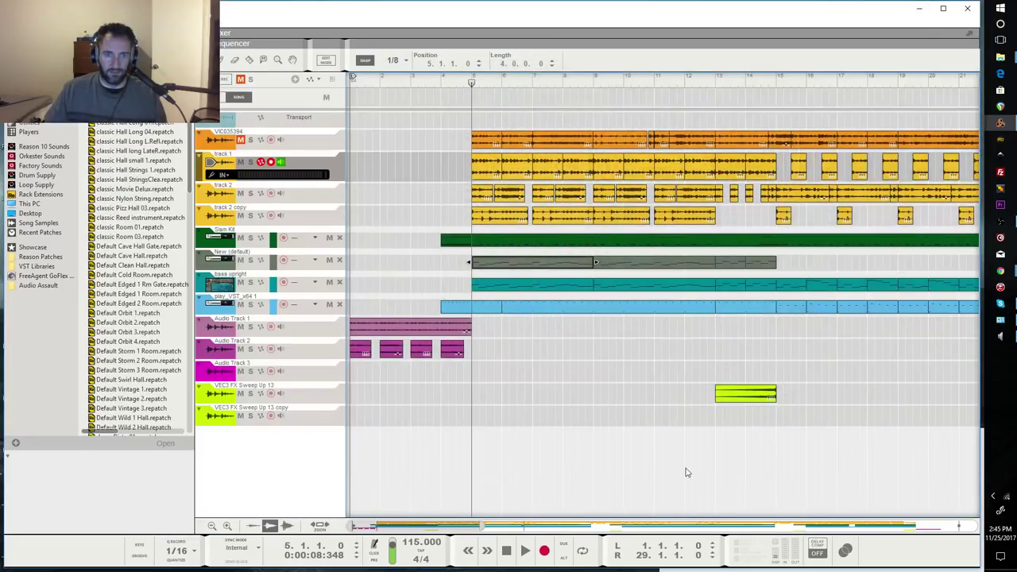
{"action": "left_click", "coordinate": [483, 308]}
{"action": "double_click", "coordinate": [483, 308]}
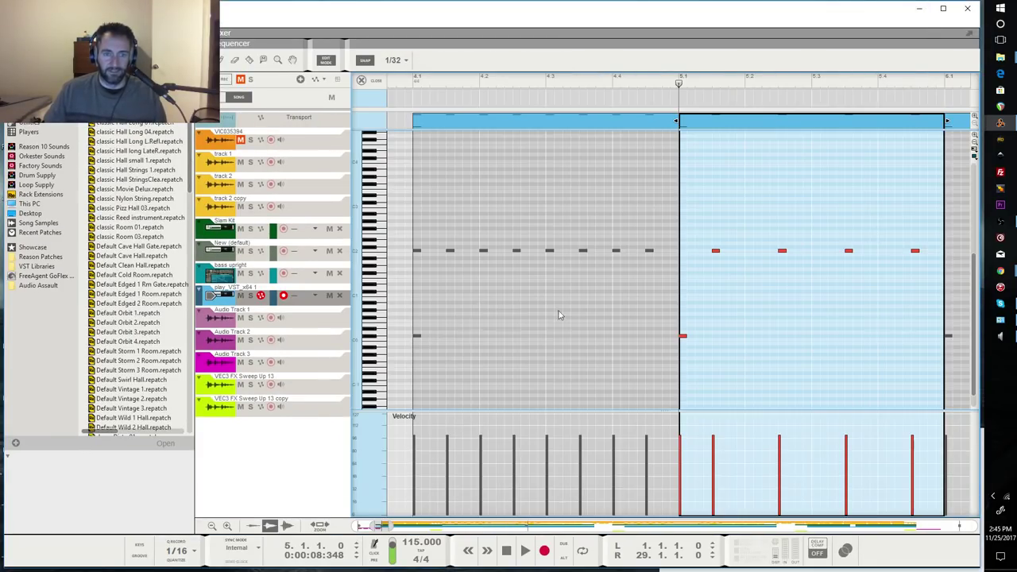
Step: Select each of the four C2 notes in bar 5 in turn, twice through the sequence
{"action": "left_click", "coordinate": [716, 252]}
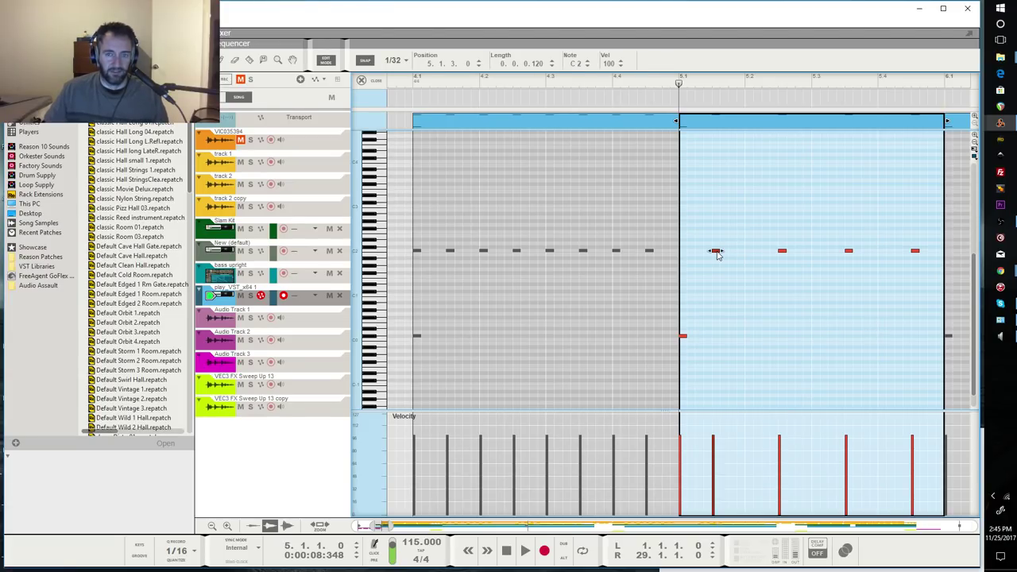
{"action": "left_click", "coordinate": [783, 251]}
{"action": "left_click", "coordinate": [849, 253]}
{"action": "left_click", "coordinate": [915, 256]}
{"action": "left_click", "coordinate": [916, 252]}
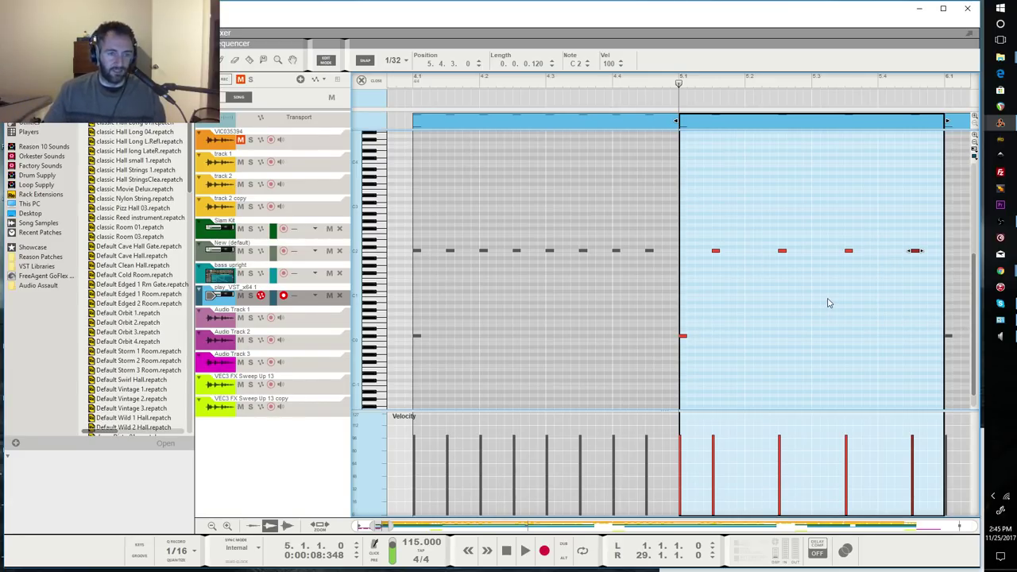
{"action": "left_click", "coordinate": [716, 253]}
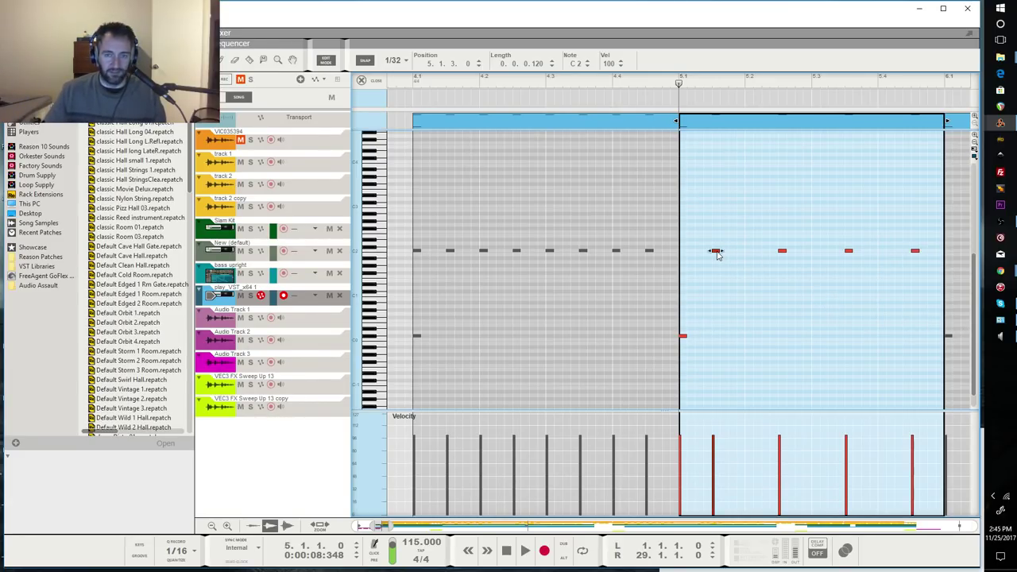
{"action": "left_click", "coordinate": [783, 253]}
{"action": "left_click", "coordinate": [848, 253]}
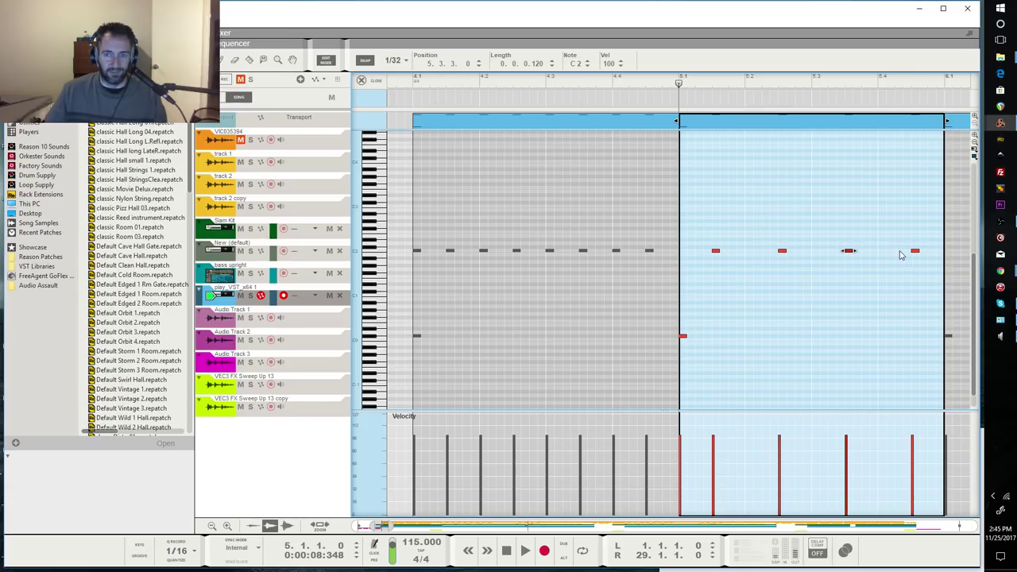
{"action": "left_click", "coordinate": [916, 252]}
Step: Select the four C2 notes in bar 5 together as a group, leaving out the lower note on the downbeat
{"action": "left_click", "coordinate": [862, 200]}
{"action": "left_click_drag", "start_coordinate": [708, 221], "coordinate": [912, 284]}
{"action": "left_click", "coordinate": [710, 309]}
{"action": "left_click_drag", "start_coordinate": [661, 232], "coordinate": [894, 268]}
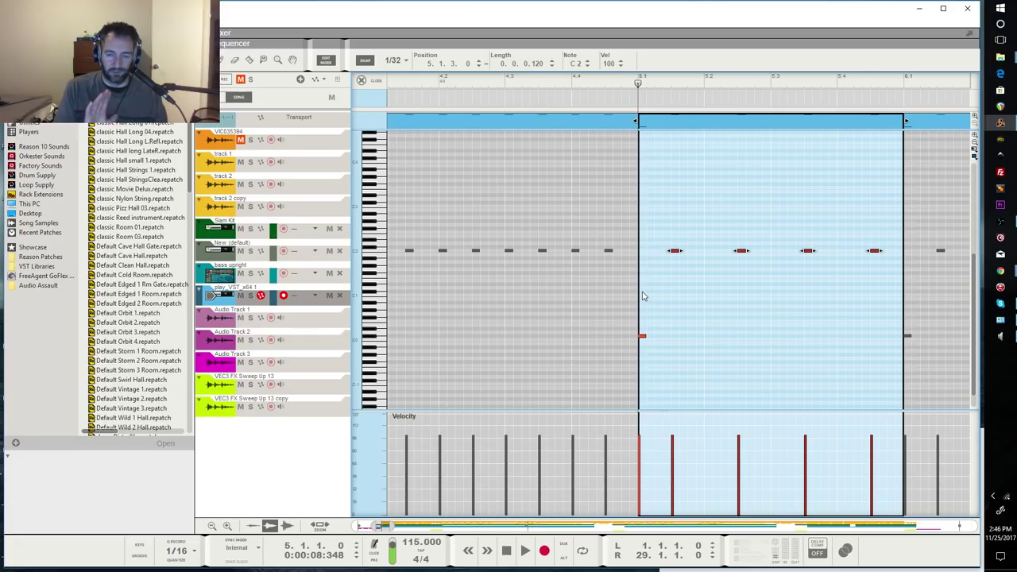
{"action": "left_click_drag", "start_coordinate": [643, 205], "coordinate": [913, 272]}
{"action": "left_click_drag", "start_coordinate": [667, 233], "coordinate": [893, 268]}
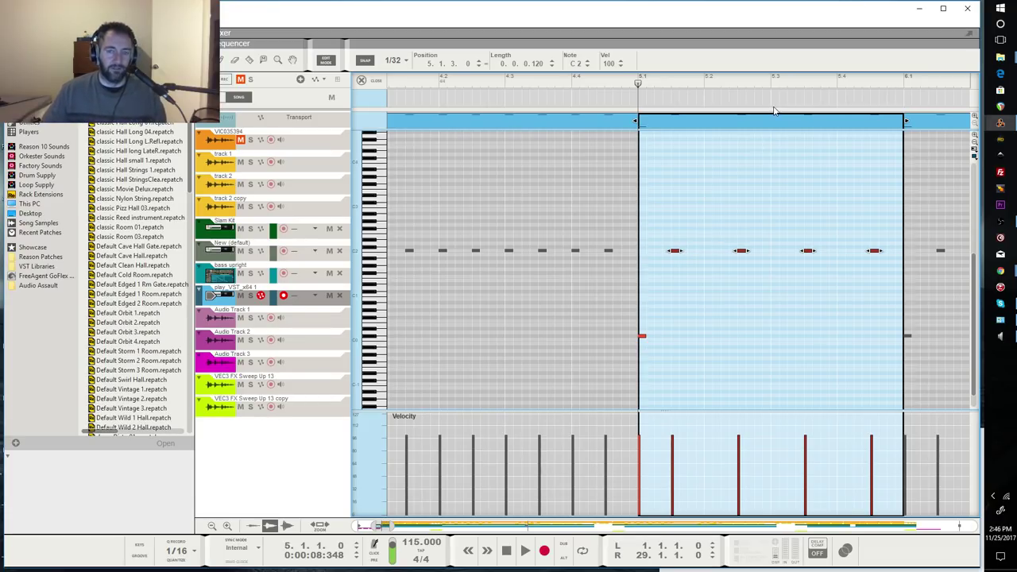
Step: Close the clip editor, select the intro clips on Audio Track 1 and Audio Track 2 from bar 1, and deselect them
{"action": "left_click", "coordinate": [361, 81]}
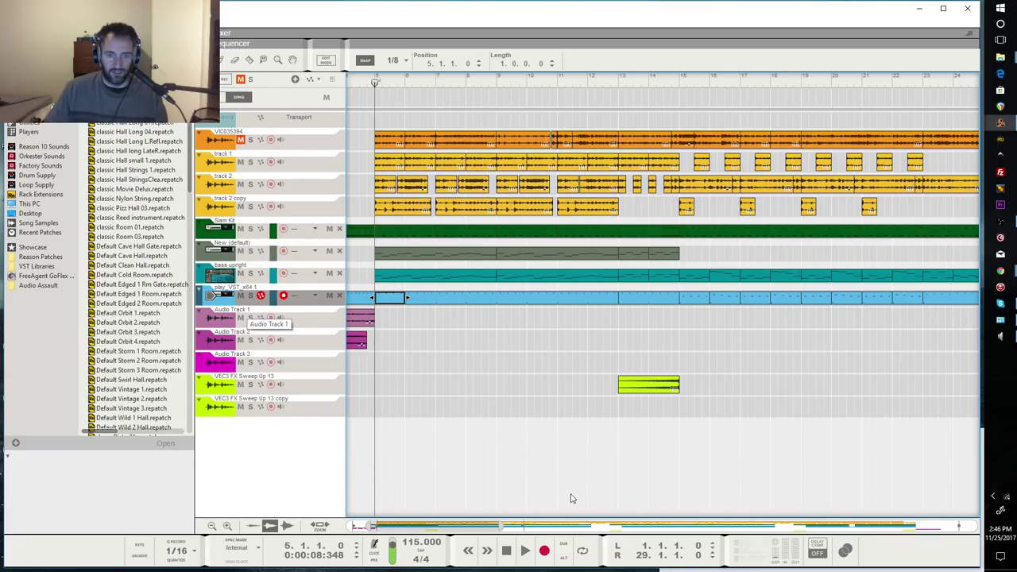
{"action": "left_click_drag", "start_coordinate": [445, 526], "coordinate": [428, 526]}
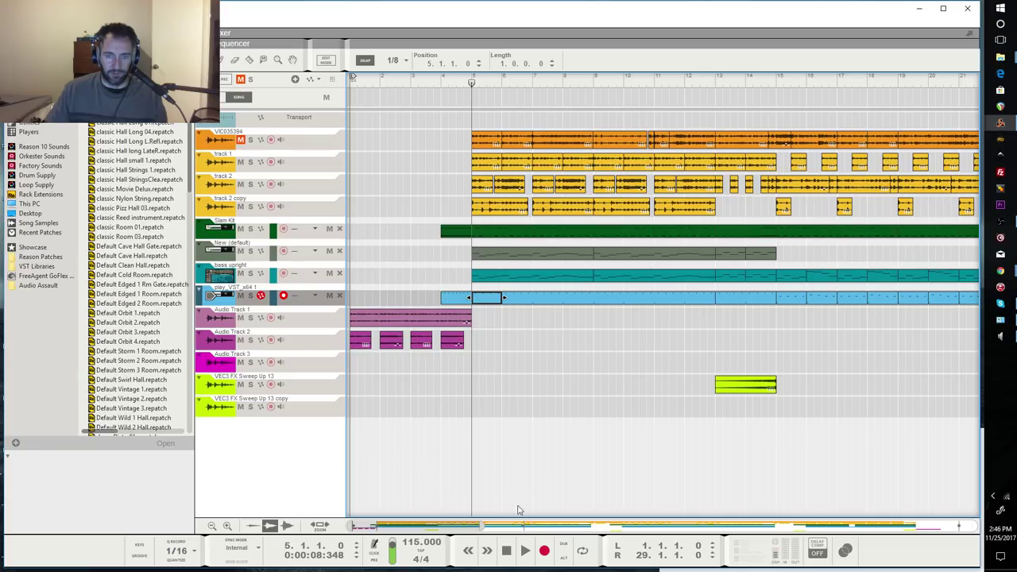
{"action": "left_click_drag", "start_coordinate": [350, 263], "coordinate": [416, 409]}
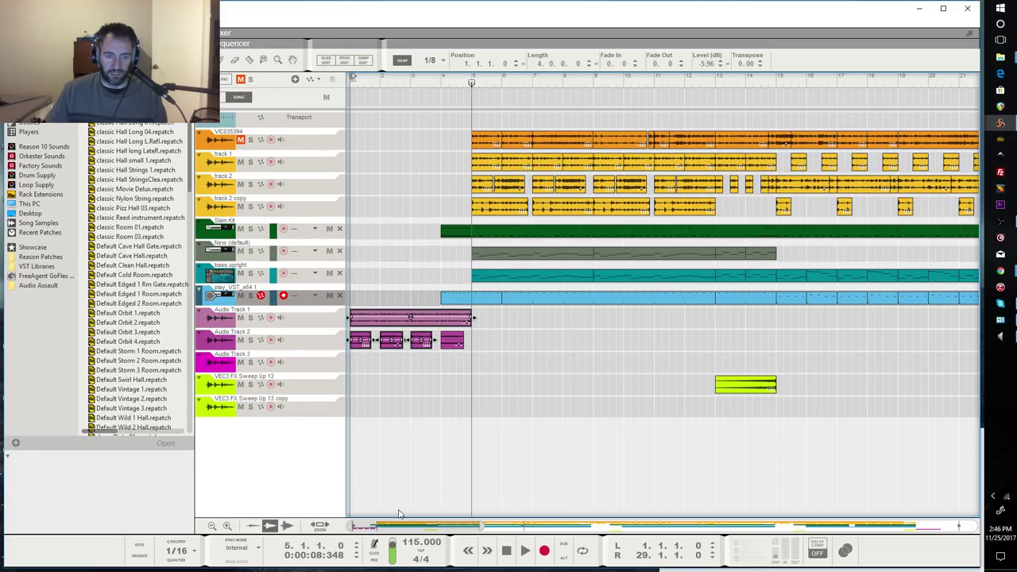
{"action": "left_click_drag", "start_coordinate": [397, 525], "coordinate": [633, 517]}
{"action": "scroll", "coordinate": [813, 485], "scroll_direction": "left", "scroll_amount": 15}
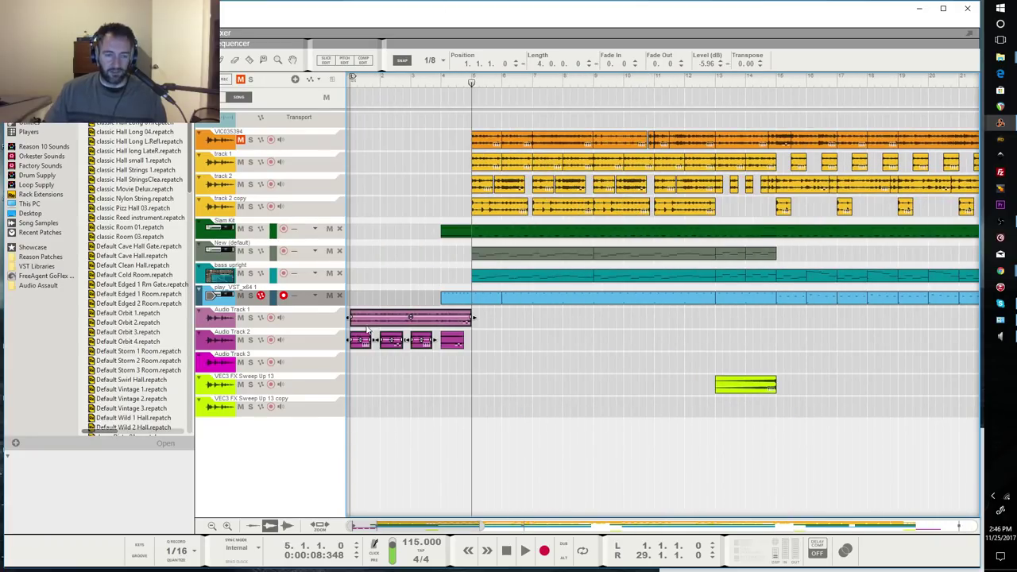
{"action": "left_click", "coordinate": [528, 378]}
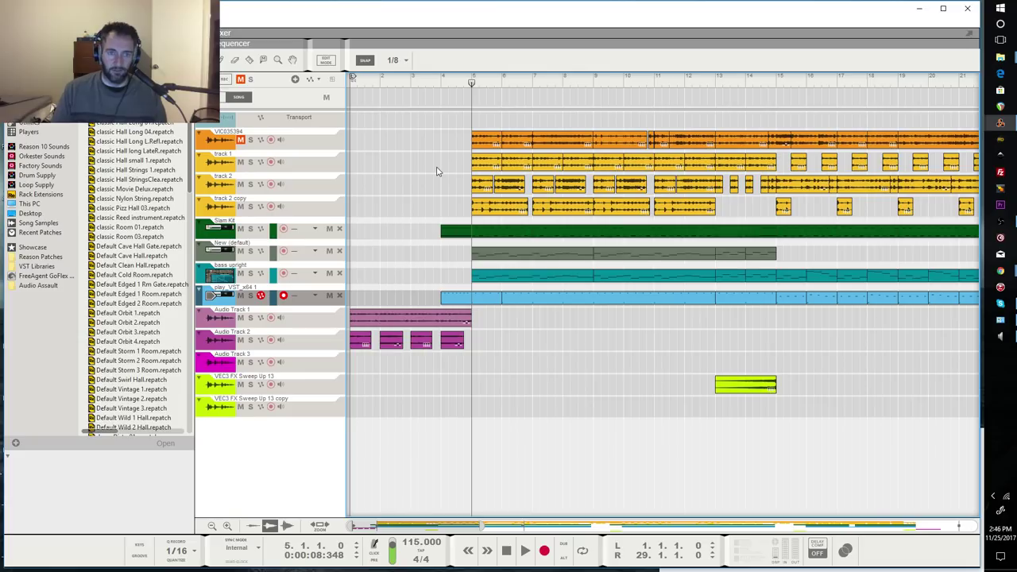
Step: Select the clips across track 1, track 2 and track 2 copy, followed by only the bar 5 clip on the orange audio track
{"action": "left_click_drag", "start_coordinate": [448, 165], "coordinate": [775, 215]}
{"action": "left_click_drag", "start_coordinate": [411, 152], "coordinate": [874, 221]}
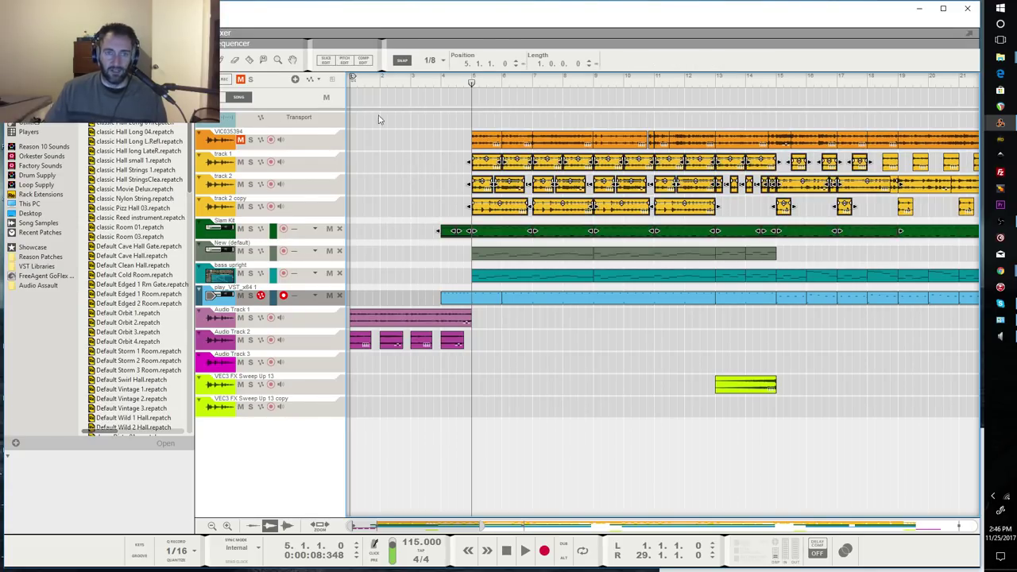
{"action": "left_click", "coordinate": [487, 142]}
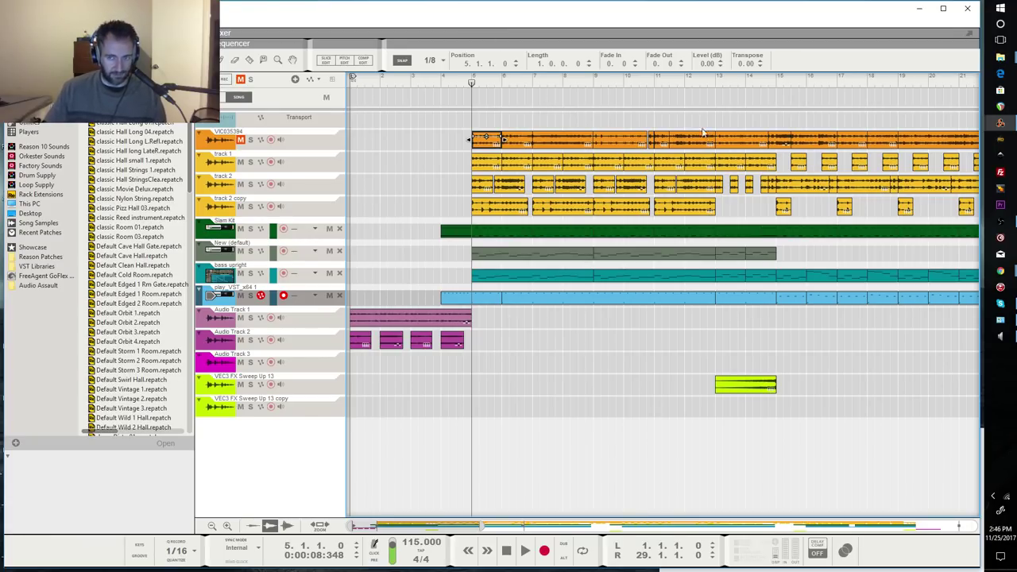
Step: Switch to the Jazz Anthology MP3 page in Chrome, look through King Oliver's recordings, and return to the artist list
{"action": "mouse_move", "coordinate": [1000, 270]}
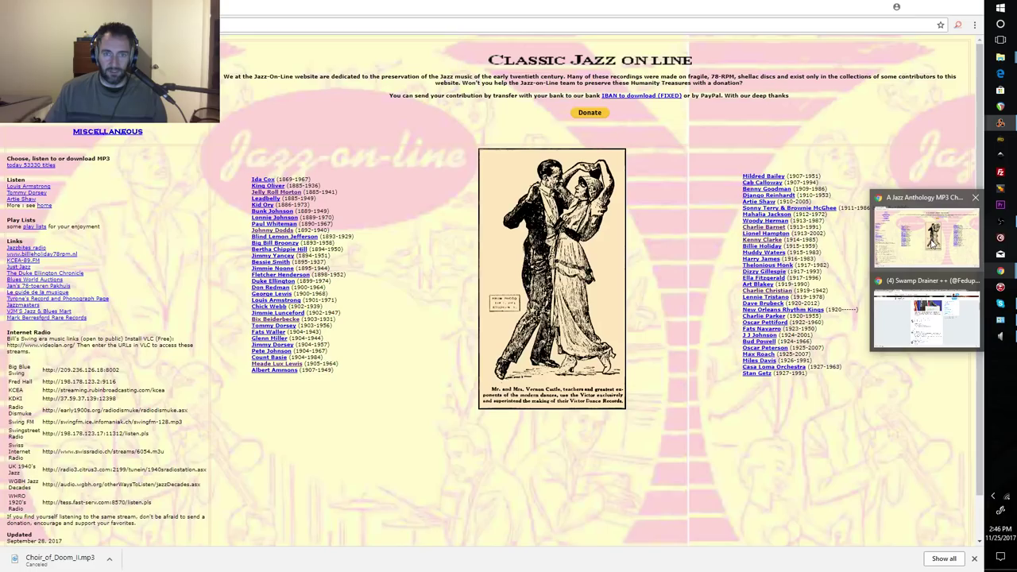
{"action": "left_click", "coordinate": [926, 235]}
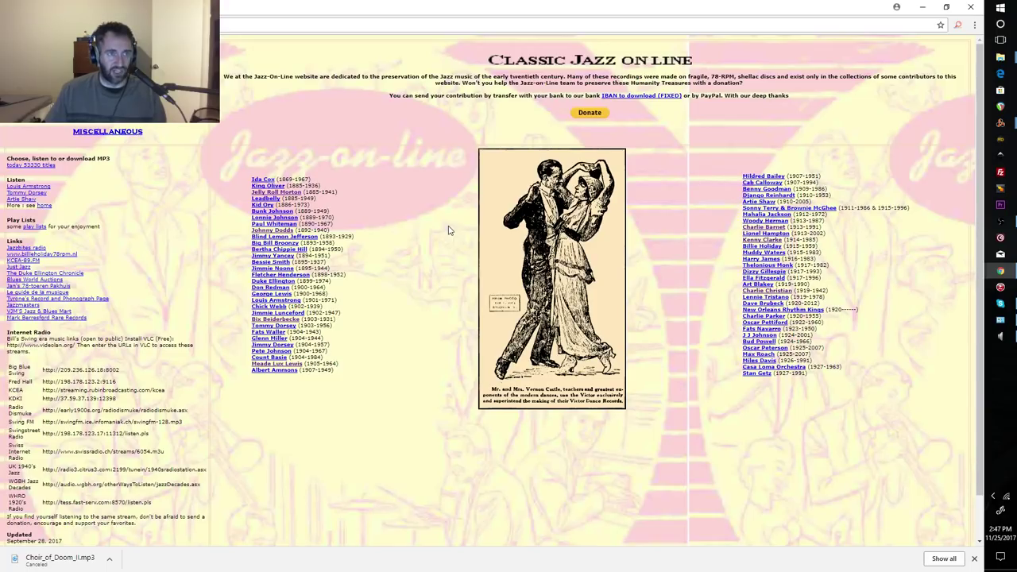
{"action": "left_click", "coordinate": [262, 186]}
{"action": "scroll", "coordinate": [586, 279], "scroll_direction": "down", "scroll_amount": 5}
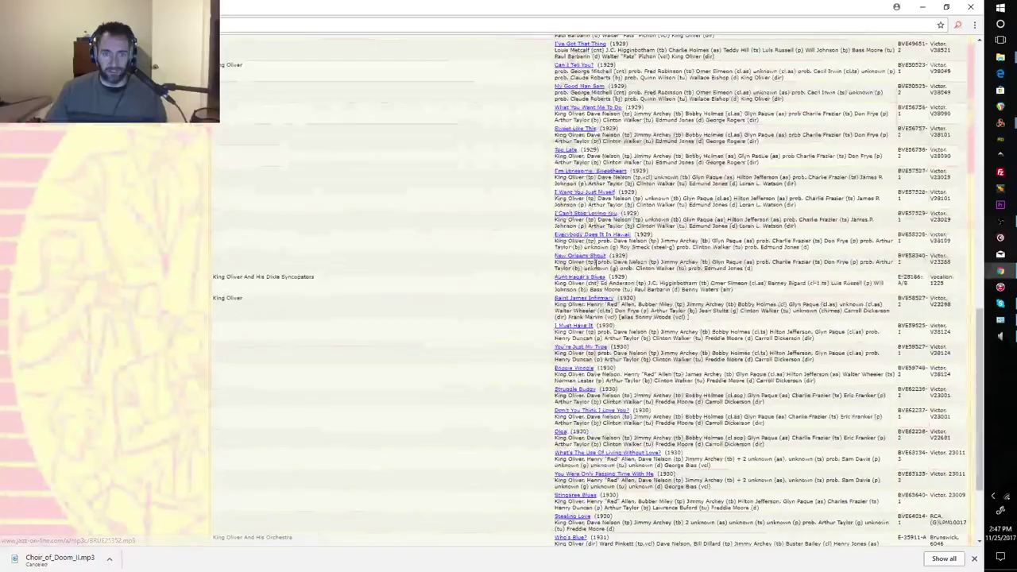
{"action": "scroll", "coordinate": [589, 270], "scroll_direction": "up", "scroll_amount": 5}
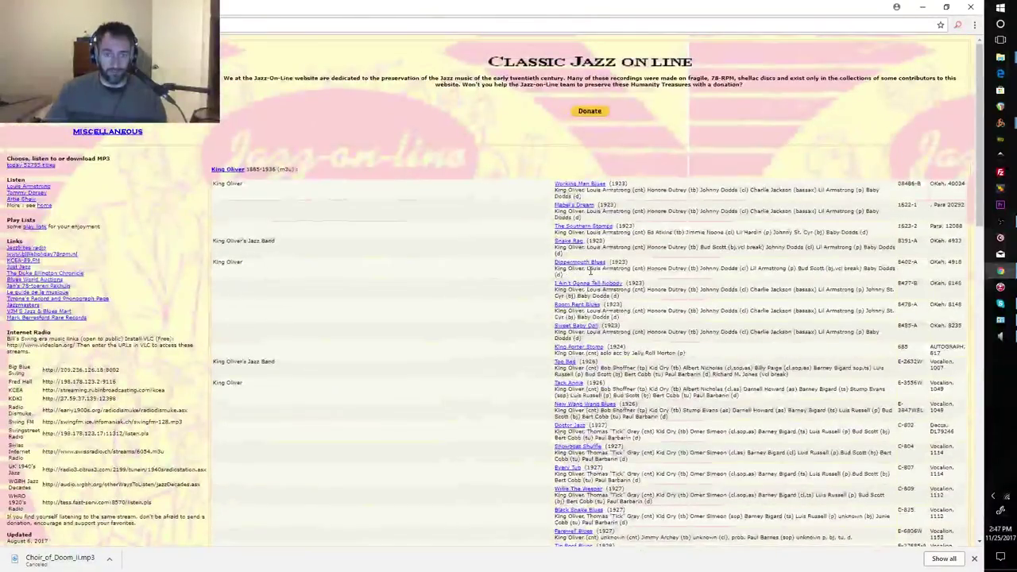
{"action": "key", "text": "alt+Left"}
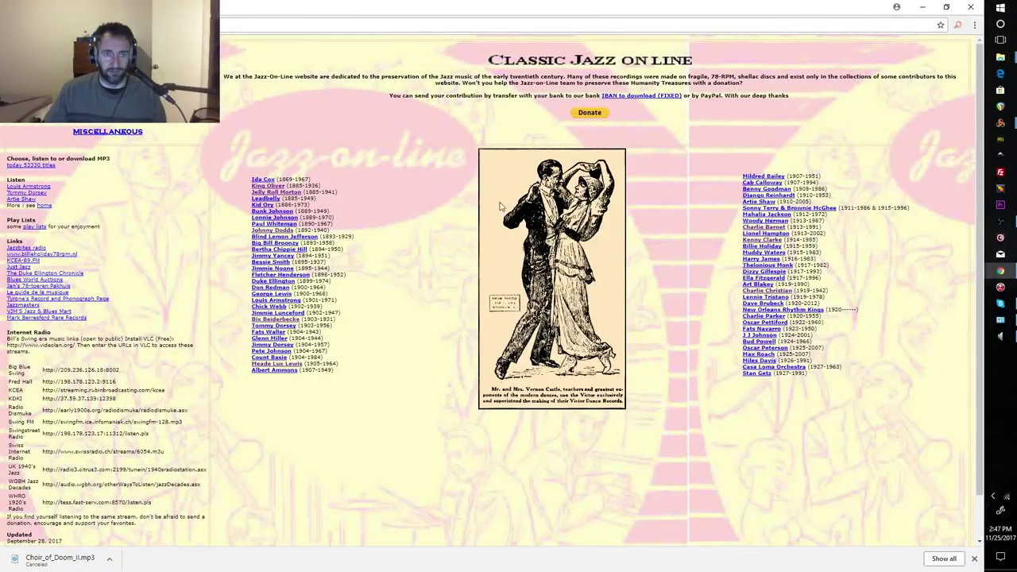
Step: Open Mildred Bailey's page, look through the recordings, and return to the artist list
{"action": "left_click", "coordinate": [759, 179]}
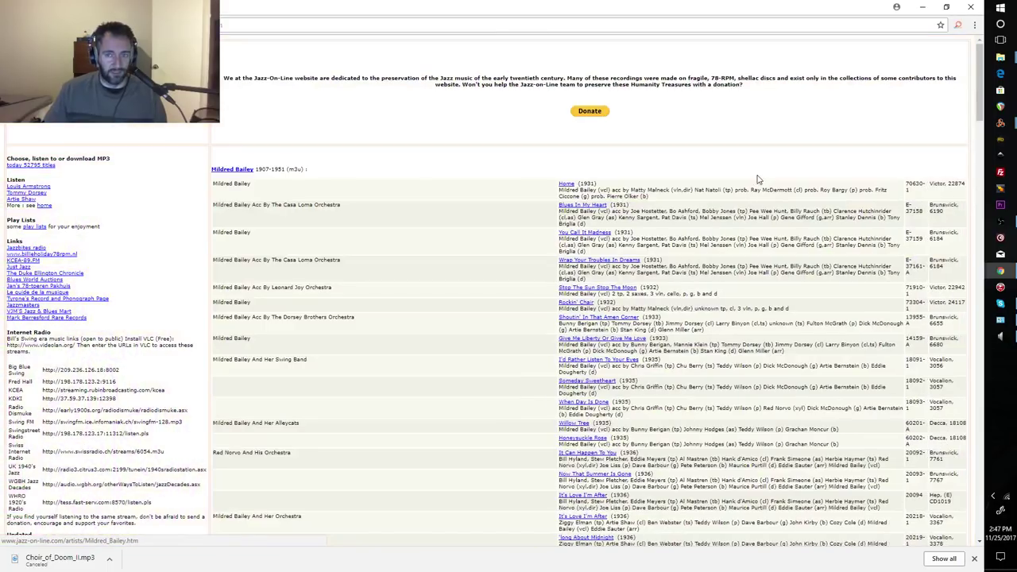
{"action": "scroll", "coordinate": [539, 182], "scroll_direction": "down", "scroll_amount": 10}
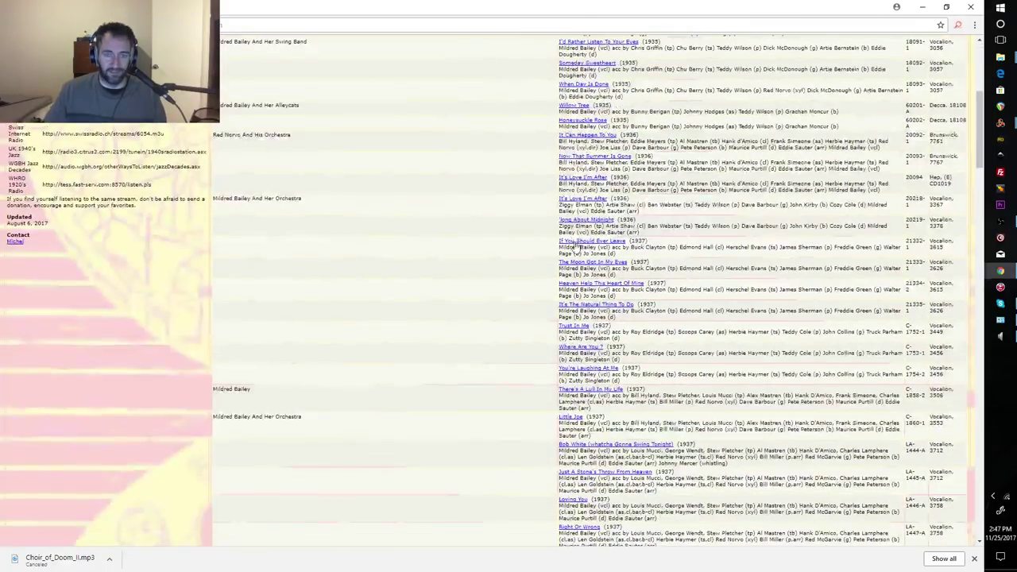
{"action": "scroll", "coordinate": [538, 182], "scroll_direction": "up", "scroll_amount": 10}
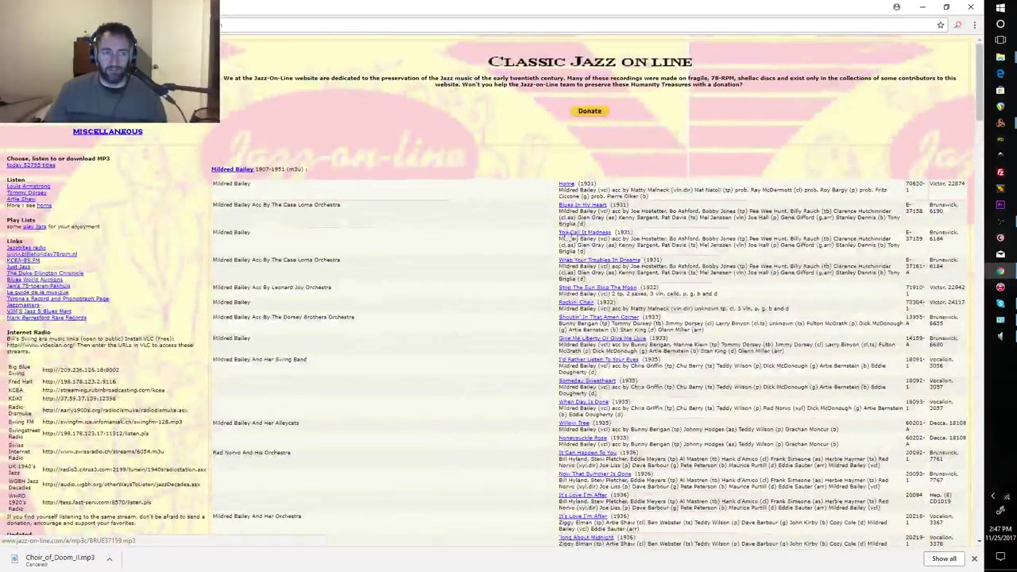
{"action": "key", "text": "alt+Left"}
Step: Open Harry James's page from the artist list and look through all of the recordings
{"action": "scroll", "coordinate": [586, 292], "scroll_direction": "down", "scroll_amount": 1}
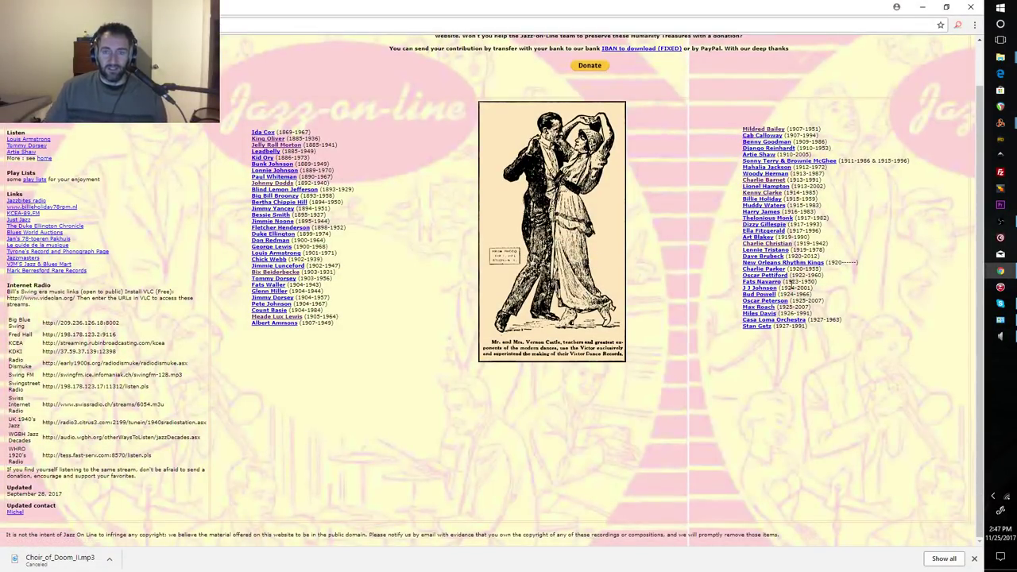
{"action": "scroll", "coordinate": [779, 290], "scroll_direction": "up", "scroll_amount": 1}
{"action": "left_click", "coordinate": [760, 258]}
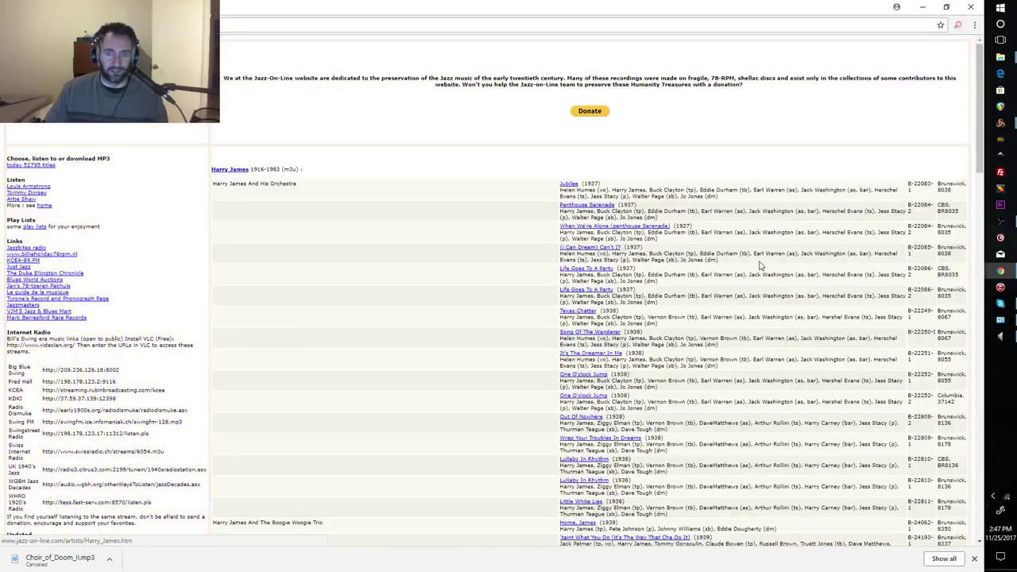
{"action": "scroll", "coordinate": [765, 265], "scroll_direction": "down", "scroll_amount": 15}
{"action": "scroll", "coordinate": [765, 265], "scroll_direction": "down", "scroll_amount": 4}
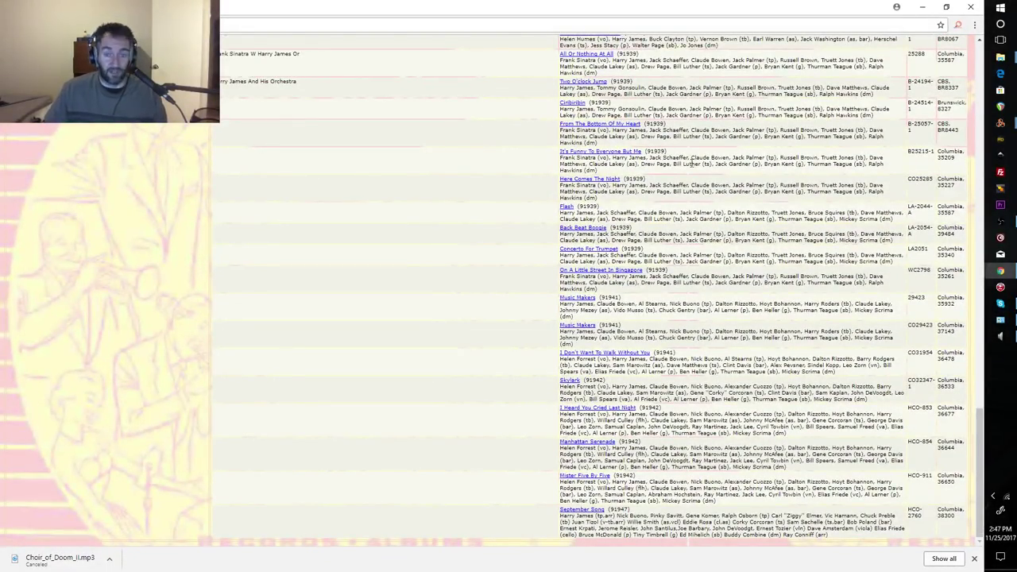
{"action": "scroll", "coordinate": [662, 177], "scroll_direction": "up", "scroll_amount": 5}
{"action": "scroll", "coordinate": [676, 215], "scroll_direction": "up", "scroll_amount": 10}
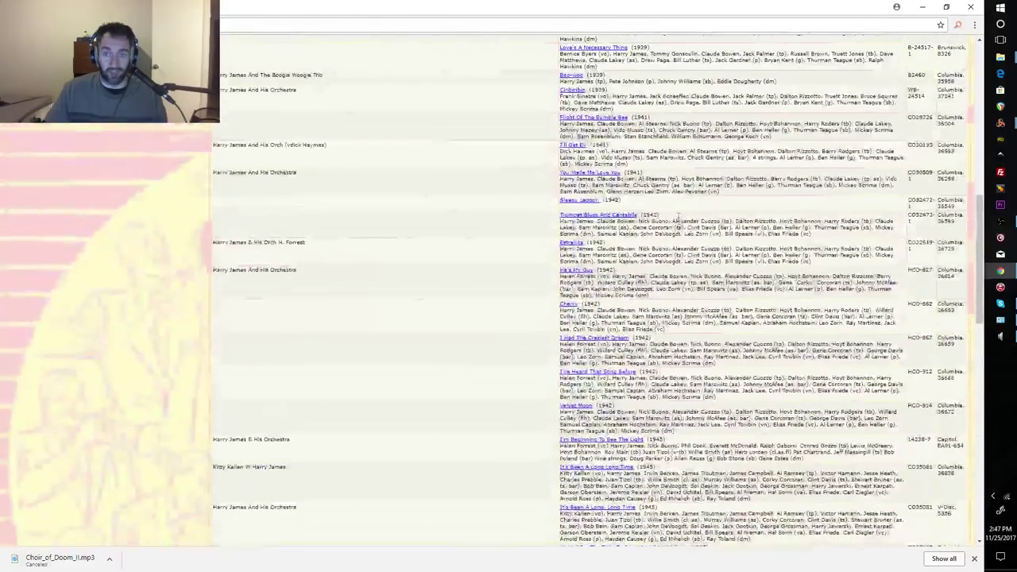
{"action": "scroll", "coordinate": [678, 216], "scroll_direction": "up", "scroll_amount": 5}
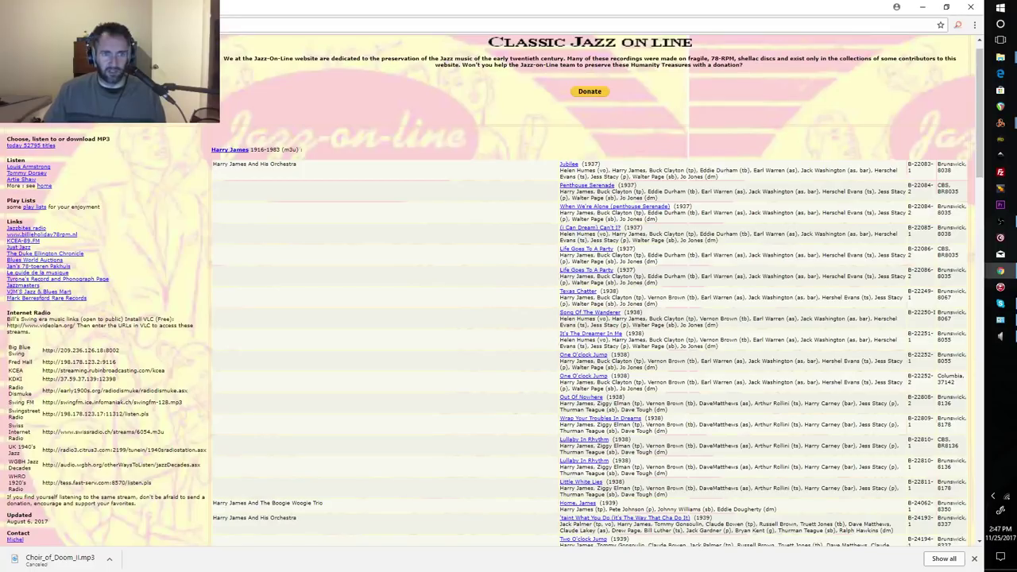
Step: Find the 1945 recording "I'm In Love With Two Sweethearts" in the Harry James list and try to open its MP3
{"action": "scroll", "coordinate": [492, 379], "scroll_direction": "down", "scroll_amount": 10}
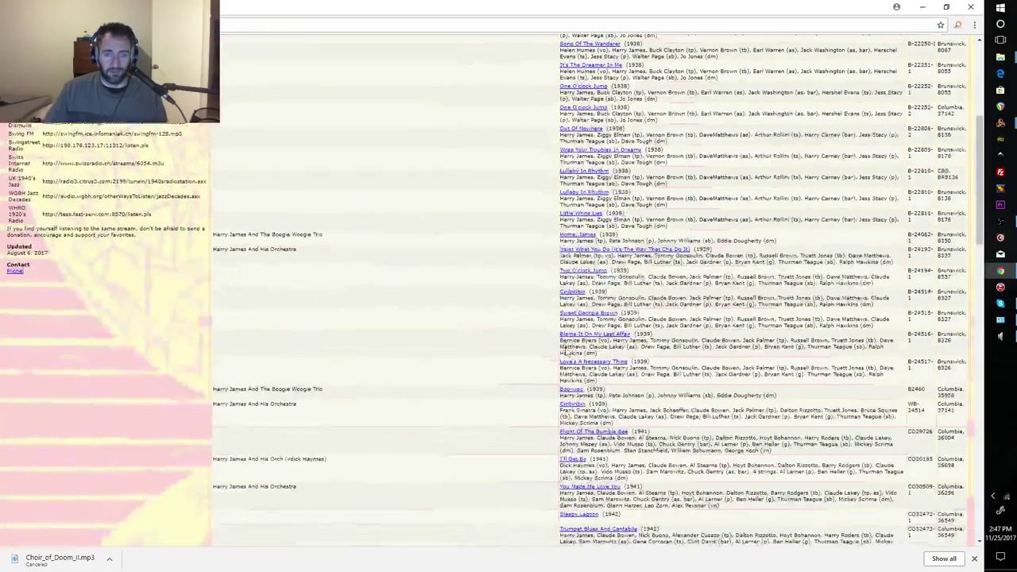
{"action": "scroll", "coordinate": [579, 370], "scroll_direction": "down", "scroll_amount": 5}
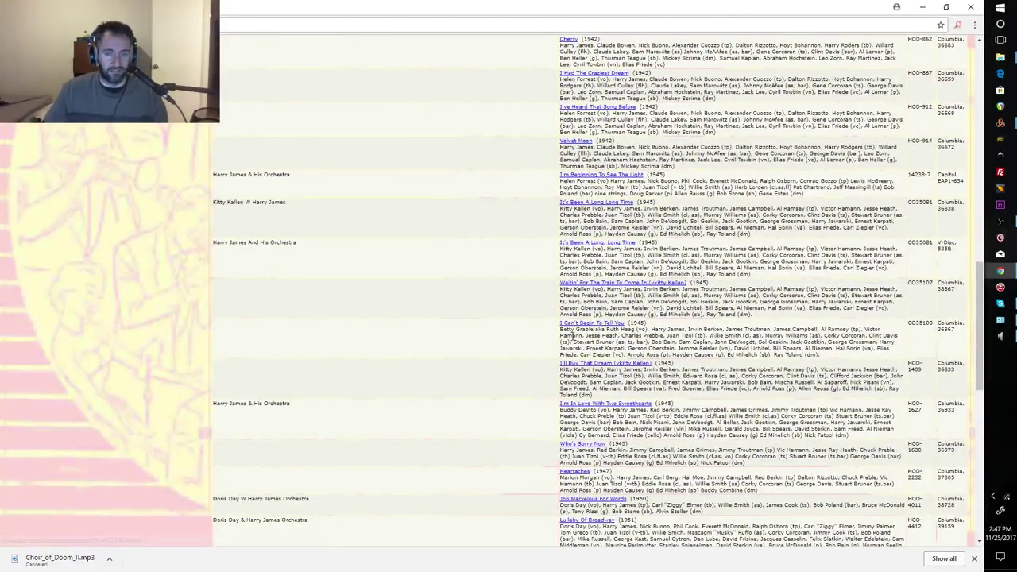
{"action": "left_click", "coordinate": [584, 407]}
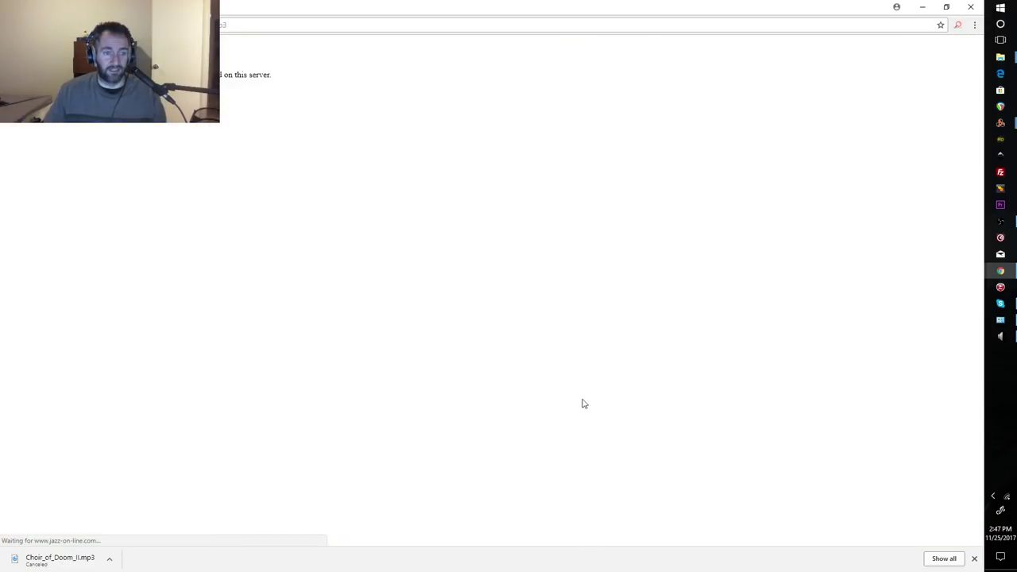
Step: Return to the Harry James list, try the "I'm Beginning To See The Light" recording, then open the 1937 "Jubilee" MP3
{"action": "key", "text": "alt+Left"}
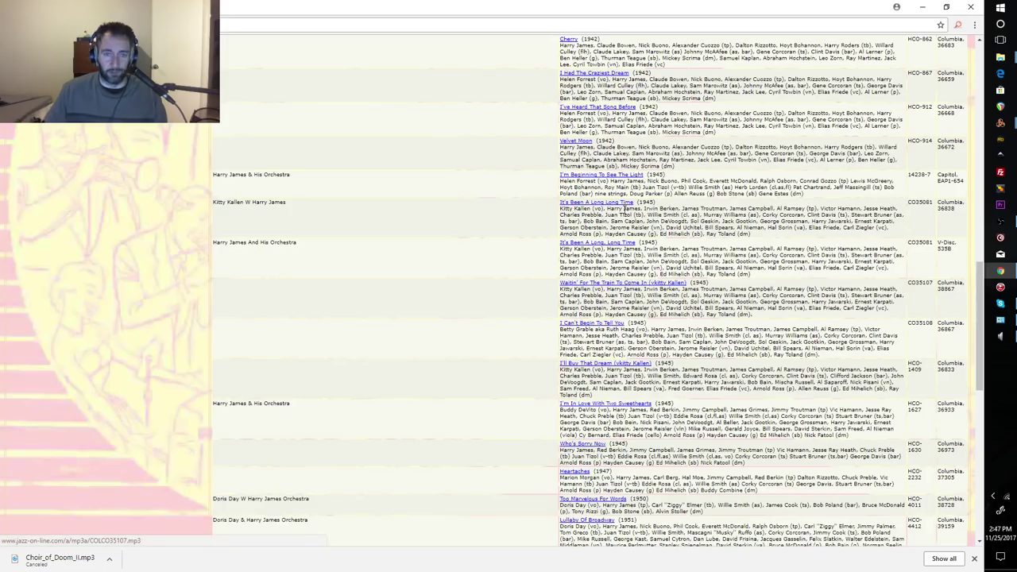
{"action": "left_click", "coordinate": [597, 178]}
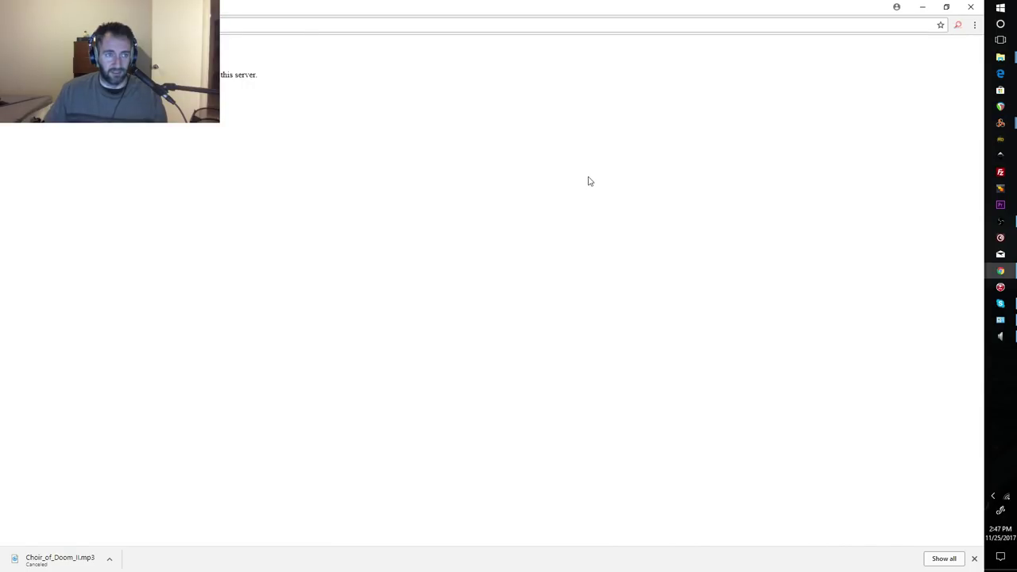
{"action": "key", "text": "alt+Left"}
{"action": "scroll", "coordinate": [579, 180], "scroll_direction": "up", "scroll_amount": 10}
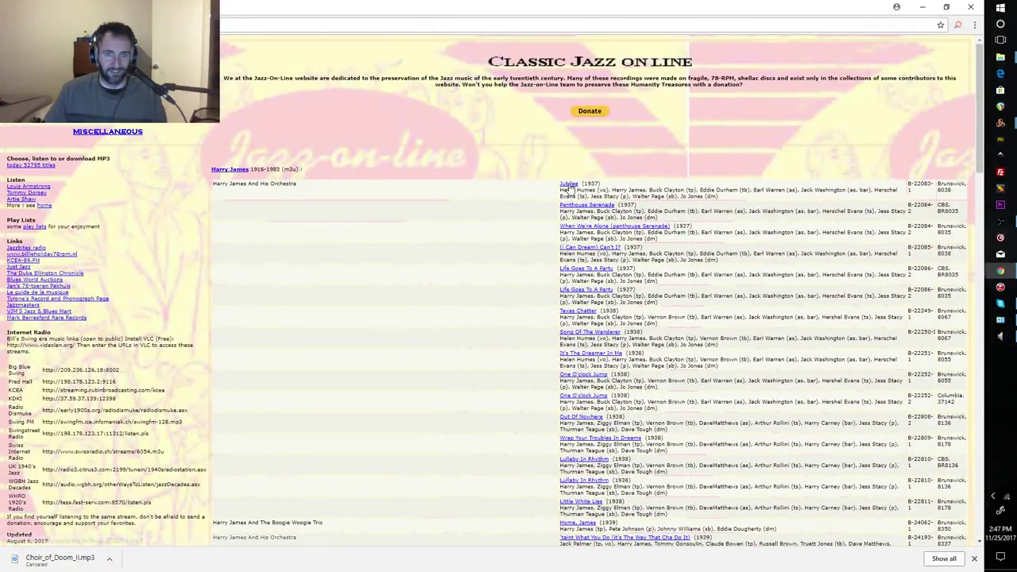
{"action": "left_click", "coordinate": [570, 183]}
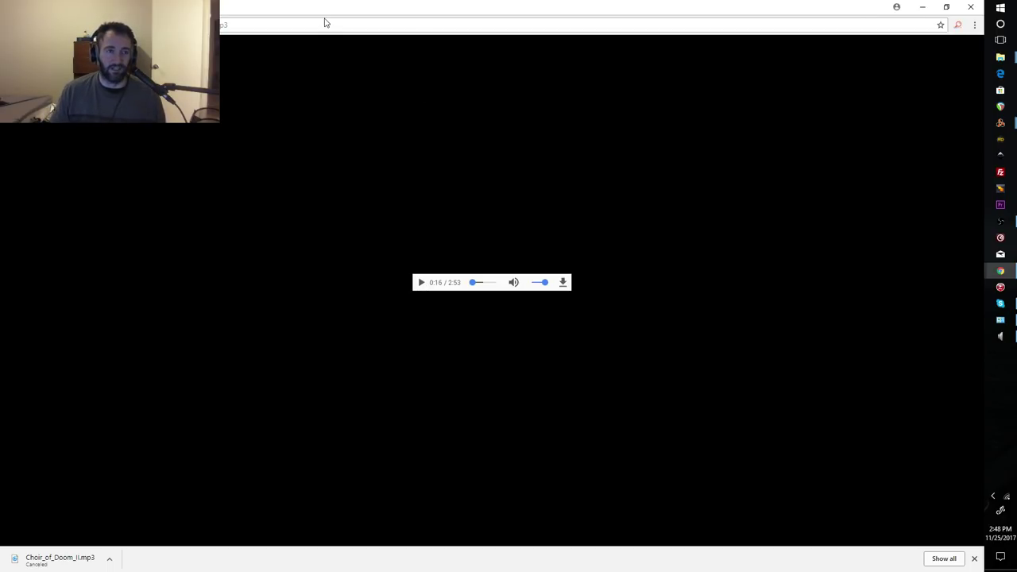
Step: Switch to the Reason song and select the run of clips on the orange audio track from bar 5 onward, then deselect them
{"action": "key", "text": "alt+Tab"}
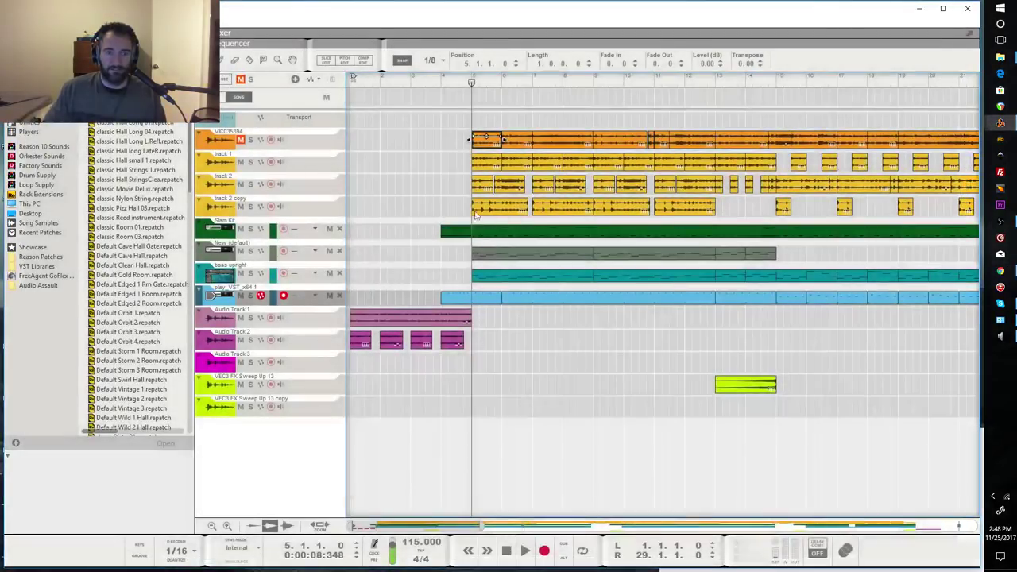
{"action": "left_click_drag", "start_coordinate": [449, 119], "coordinate": [428, 171]}
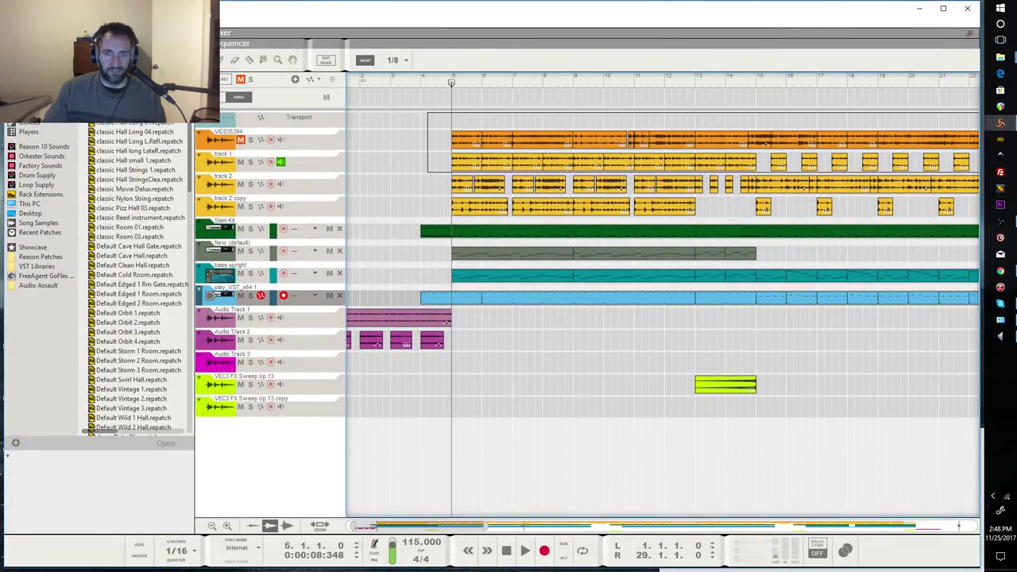
{"action": "scroll", "coordinate": [915, 76], "scroll_direction": "right", "scroll_amount": 10}
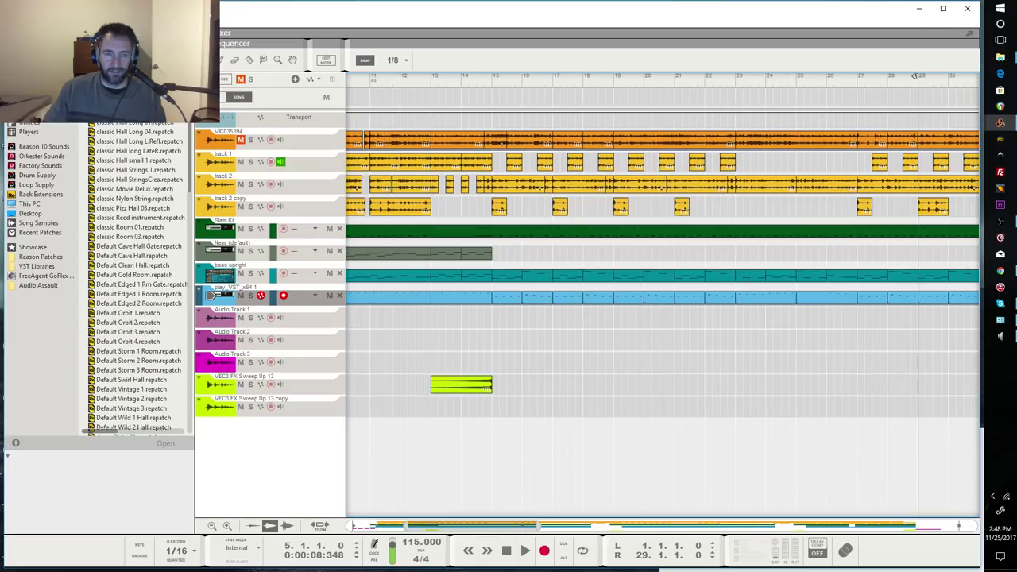
{"action": "scroll", "coordinate": [915, 75], "scroll_direction": "right", "scroll_amount": 2}
{"action": "left_click", "coordinate": [913, 140]}
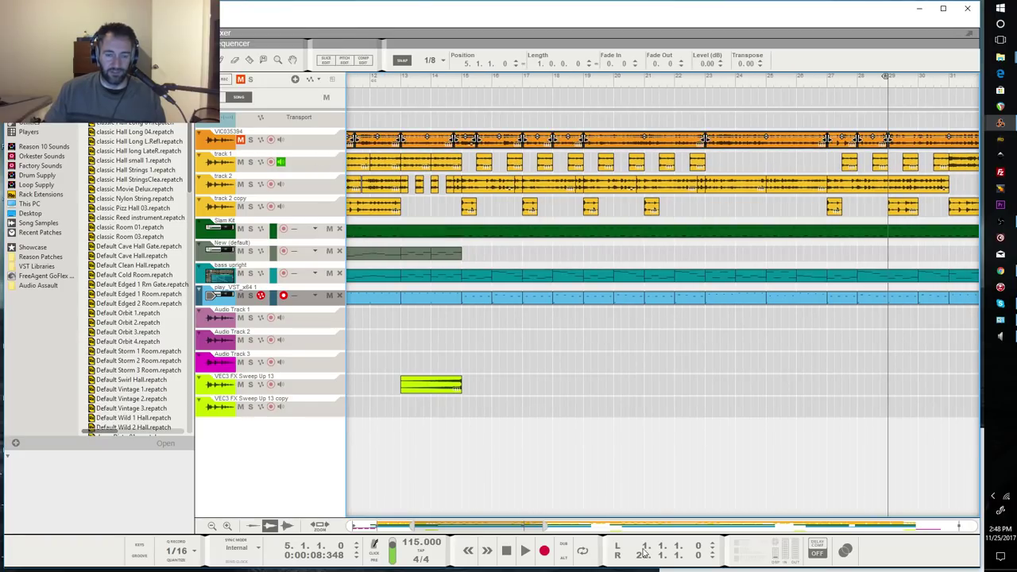
{"action": "left_click_drag", "start_coordinate": [479, 525], "coordinate": [417, 525]}
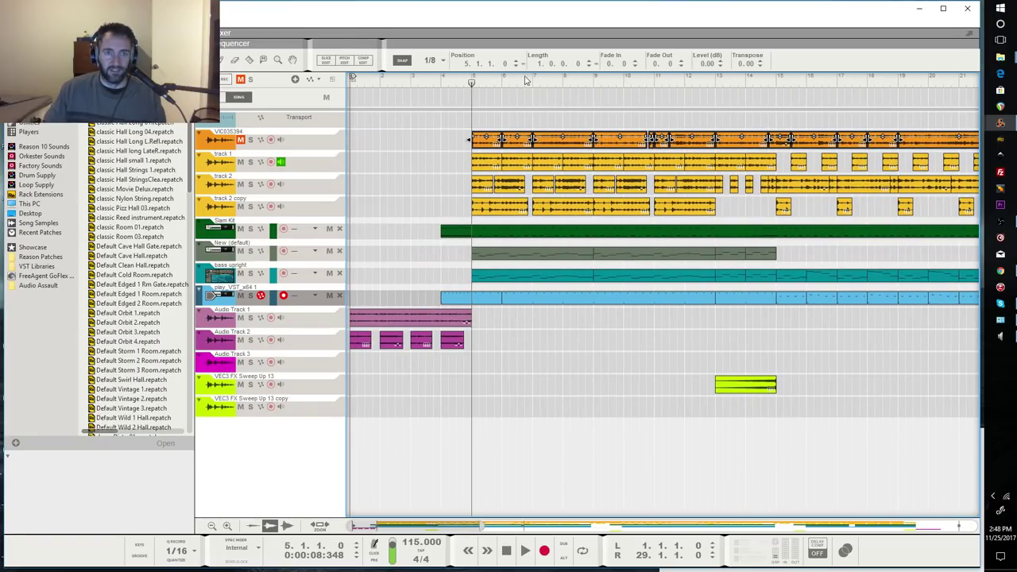
{"action": "left_click", "coordinate": [443, 106]}
Step: Examine the individual clips on the orange audio track from bar 23 to bar 33, then return to the song's start
{"action": "scroll", "coordinate": [460, 88], "scroll_direction": "right", "scroll_amount": 5}
{"action": "scroll", "coordinate": [662, 301], "scroll_direction": "right", "scroll_amount": 9}
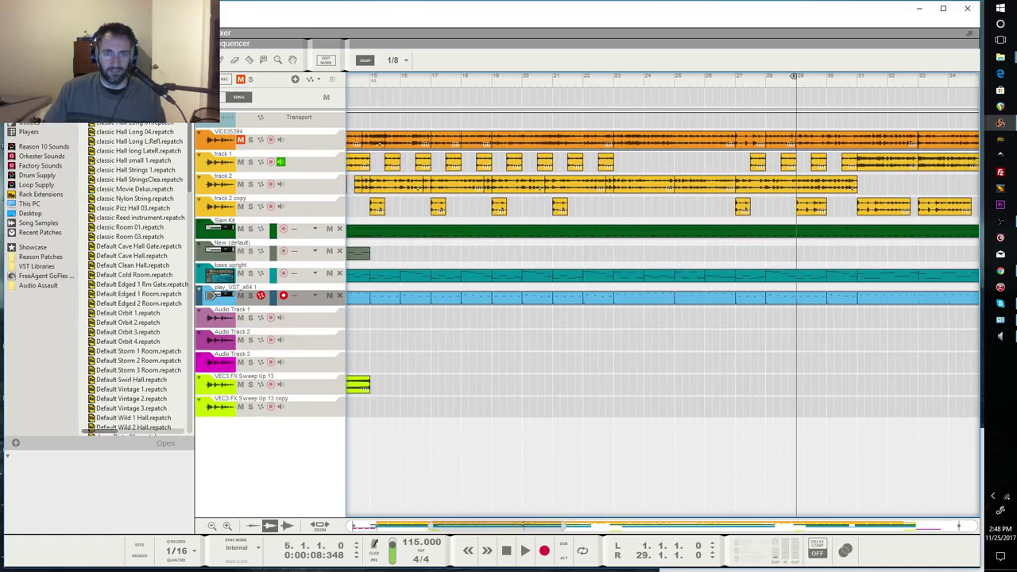
{"action": "scroll", "coordinate": [662, 302], "scroll_direction": "right", "scroll_amount": 5}
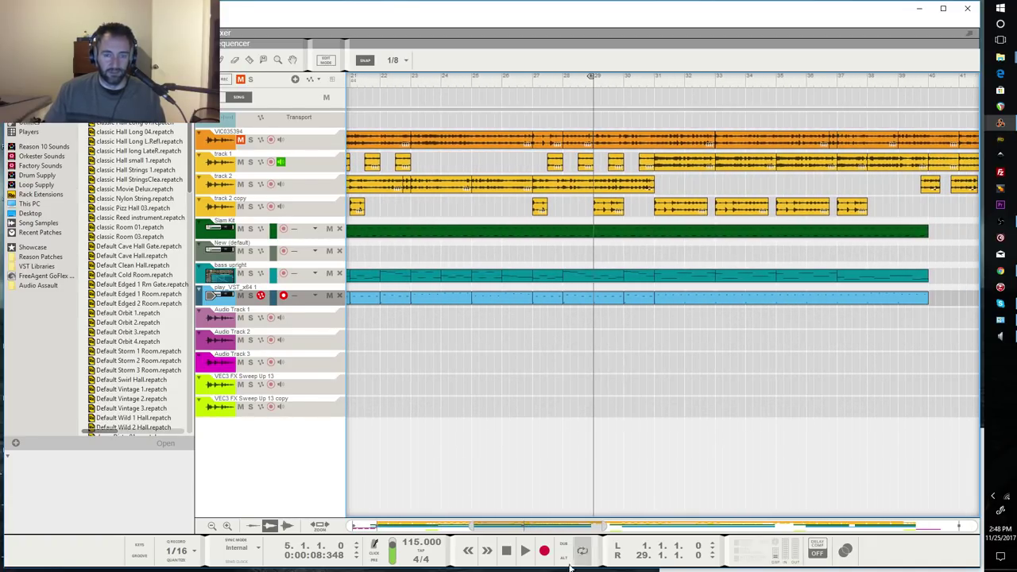
{"action": "left_click", "coordinate": [645, 141]}
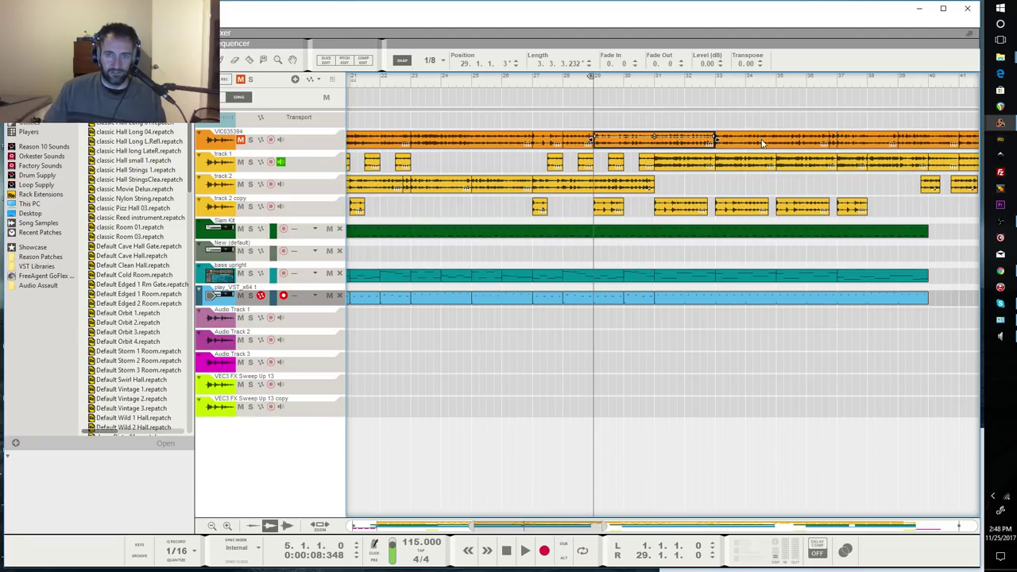
{"action": "left_click", "coordinate": [558, 143]}
{"action": "left_click", "coordinate": [481, 144]}
{"action": "left_click_drag", "start_coordinate": [526, 524], "coordinate": [327, 523]}
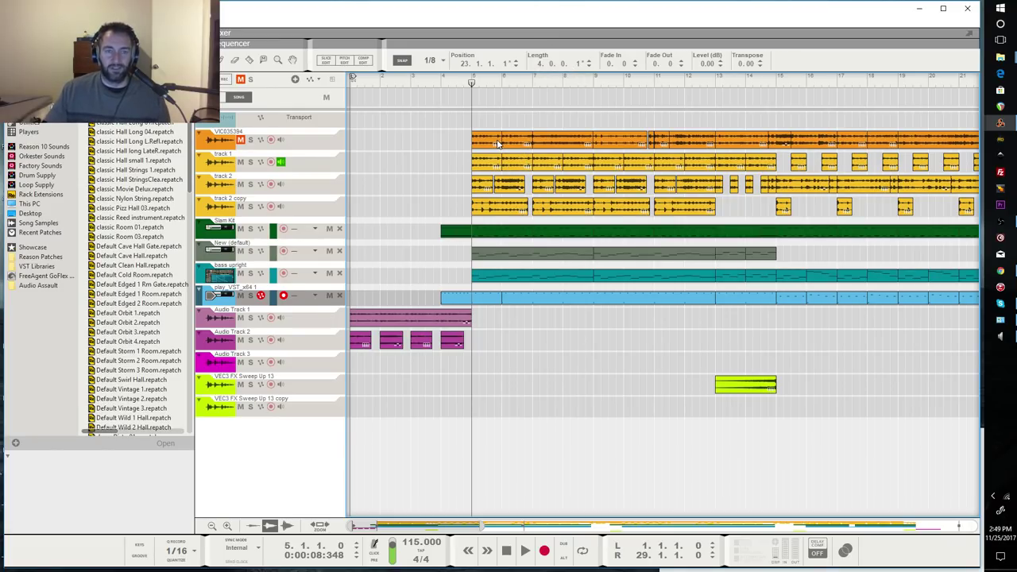
Step: Select the orange audio clips from bar 5 up to bar 17, then single out the first clip at bar 5
{"action": "left_click_drag", "start_coordinate": [393, 112], "coordinate": [840, 151]}
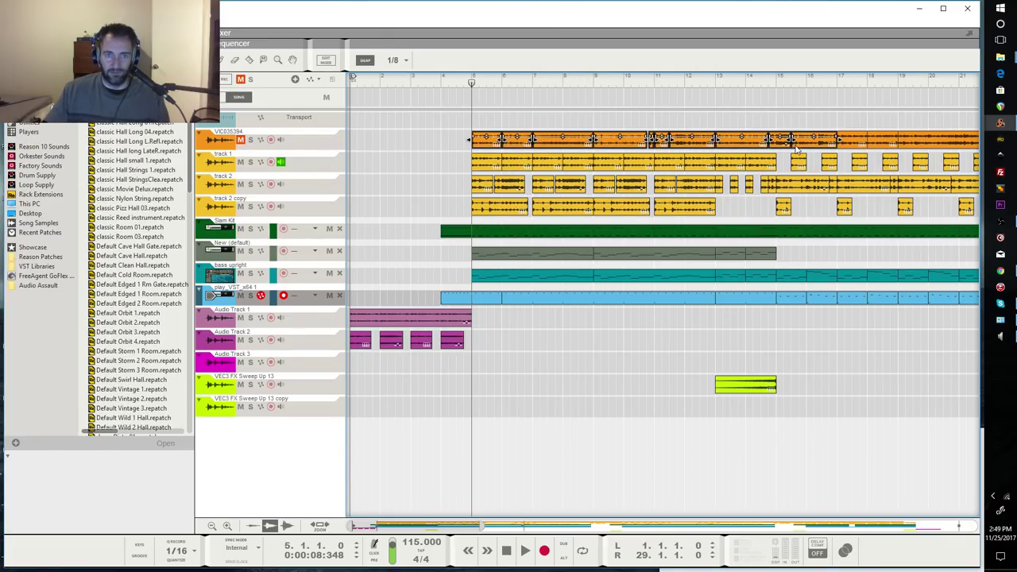
{"action": "left_click", "coordinate": [382, 147]}
{"action": "left_click", "coordinate": [485, 140]}
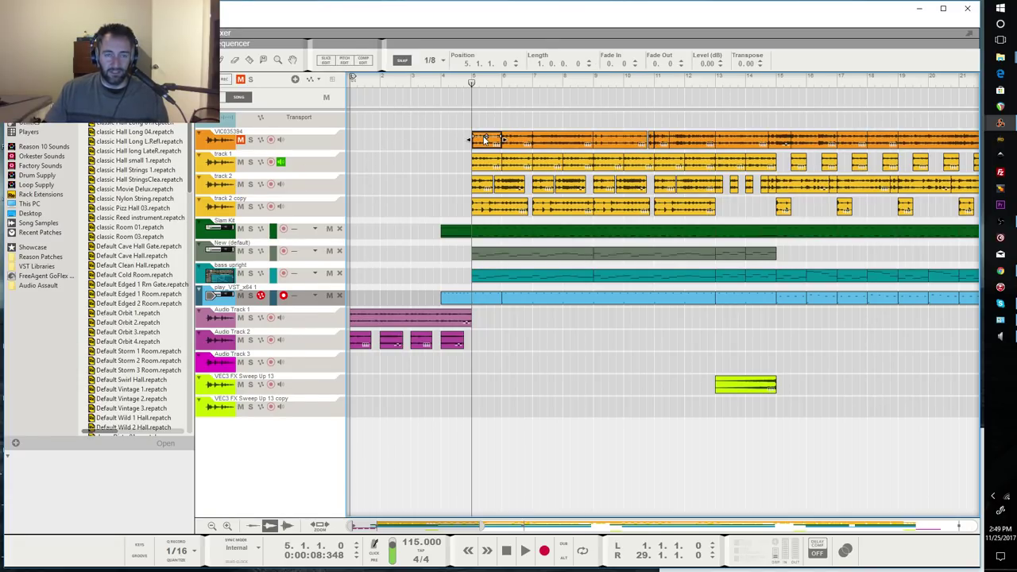
{"action": "left_click_drag", "start_coordinate": [416, 141], "coordinate": [840, 149]}
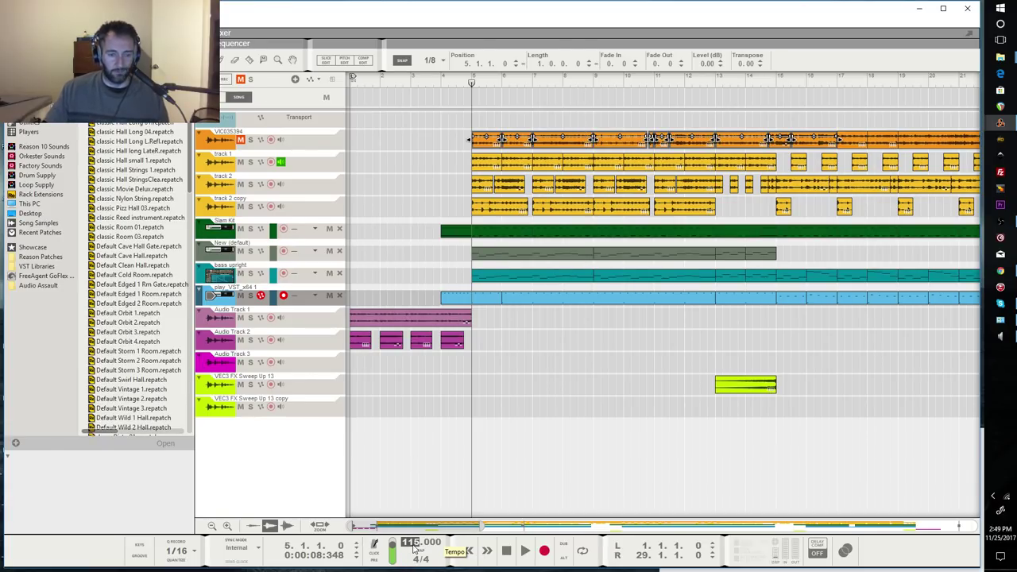
{"action": "left_click", "coordinate": [501, 120]}
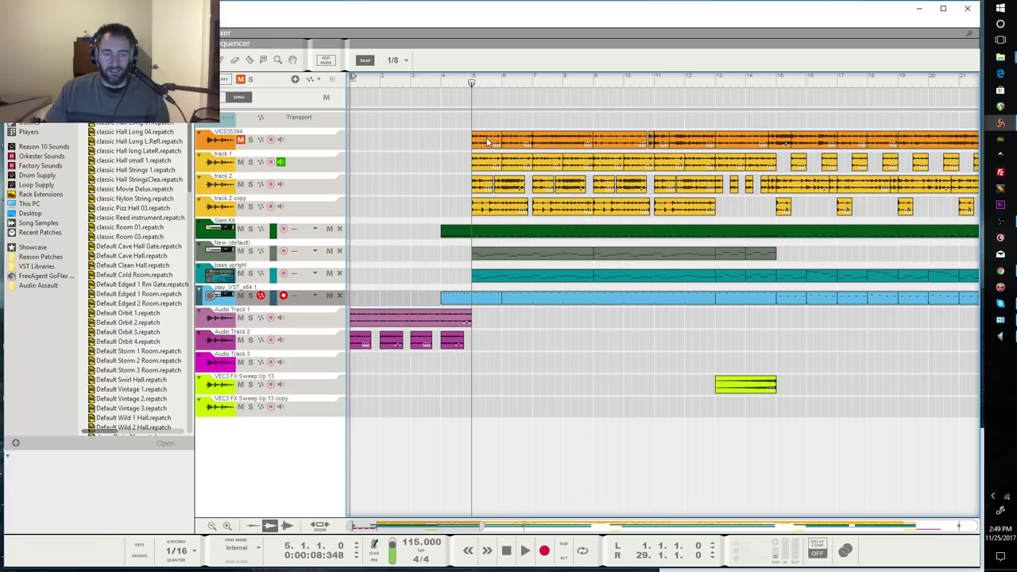
{"action": "left_click", "coordinate": [487, 142]}
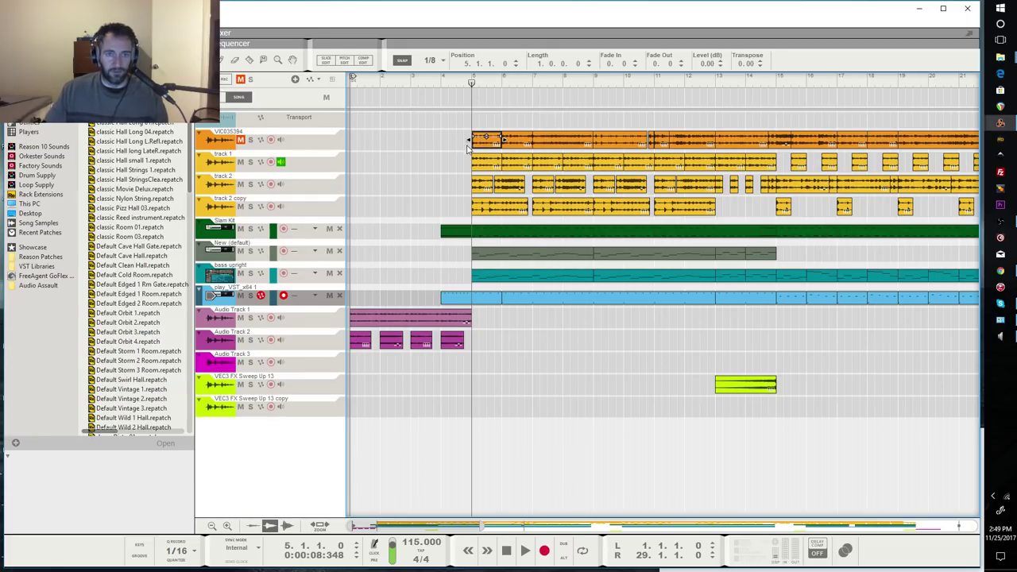
Step: Place the playhead at bar 6 and time-stretch the orange track's first clip down to a length of 0.2.0.0
{"action": "left_click", "coordinate": [502, 83]}
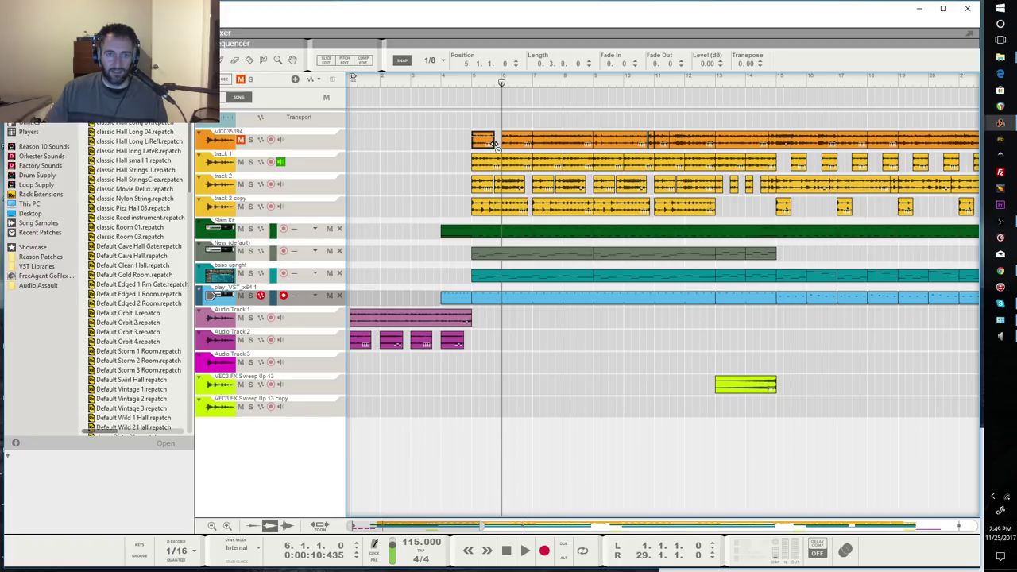
{"action": "mouse_move", "coordinate": [502, 143]}
{"action": "left_mouse_down"}
{"action": "mouse_move", "coordinate": [492, 150]}
{"action": "mouse_move", "coordinate": [506, 158]}
{"action": "left_mouse_up"}
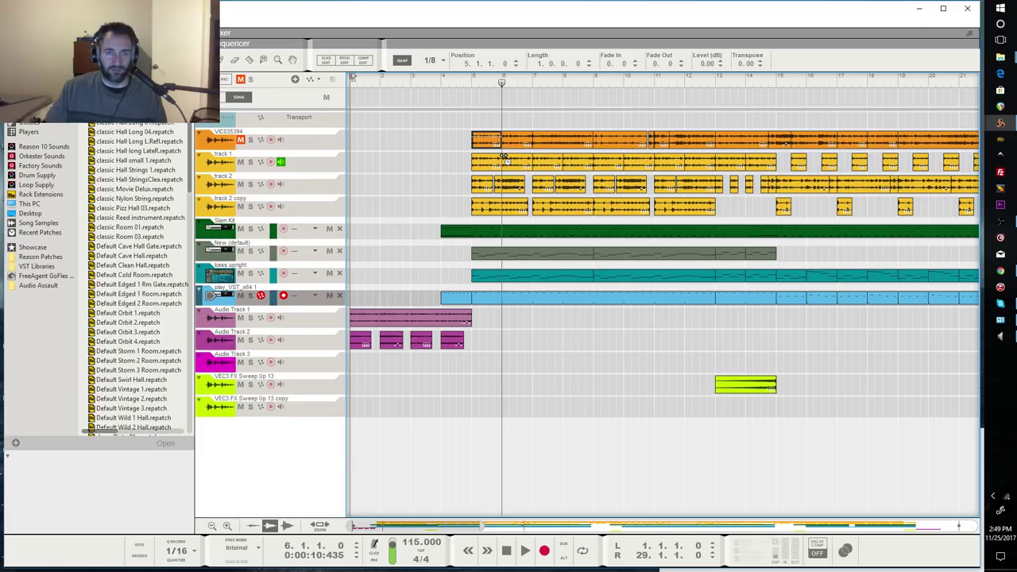
{"action": "left_click_drag", "start_coordinate": [494, 159], "coordinate": [487, 156]}
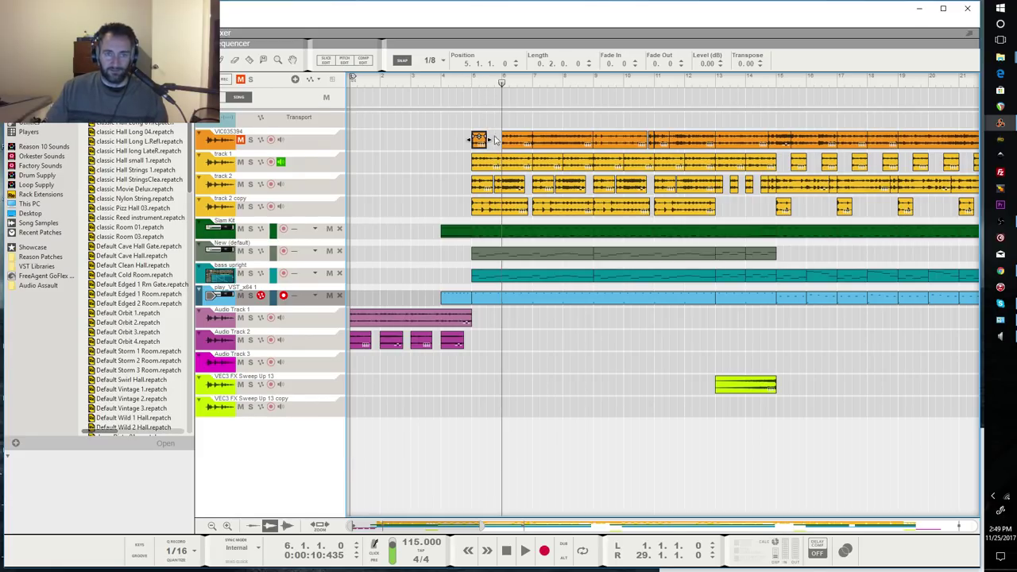
Step: Play the shortened clip from just before bar 5, and unmute and solo the orange audio track
{"action": "left_click", "coordinate": [468, 83]}
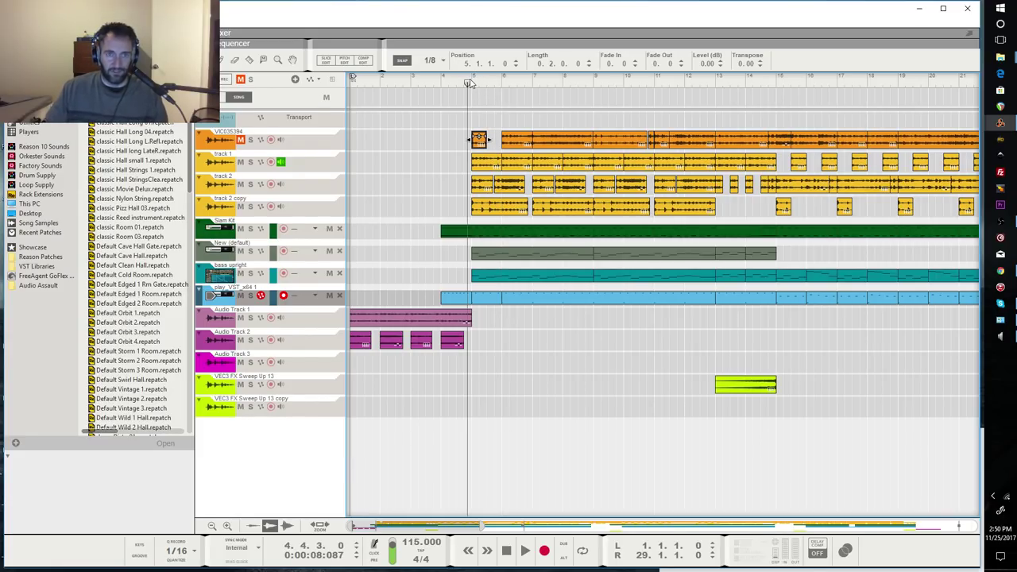
{"action": "key", "text": "space"}
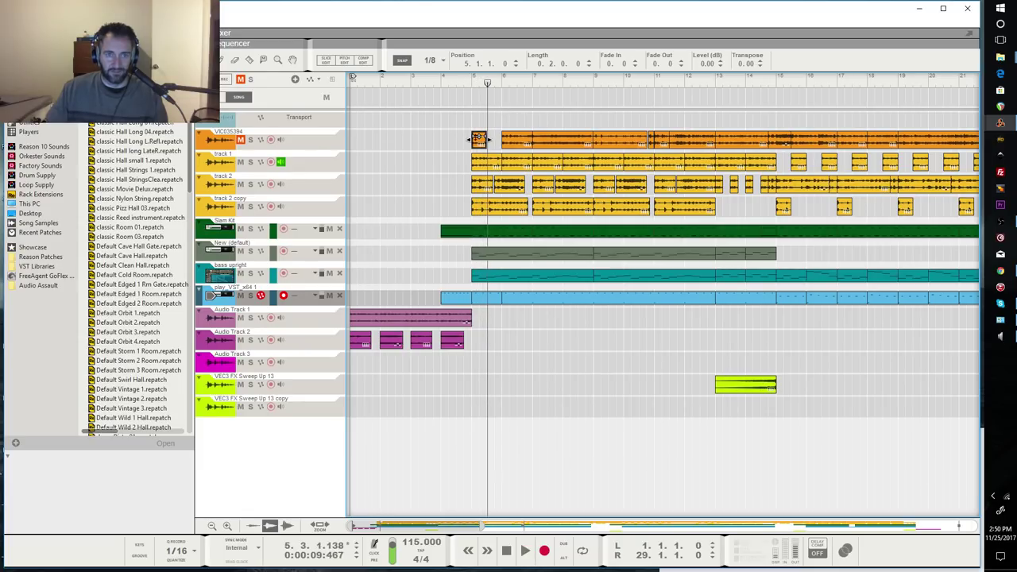
{"action": "left_click", "coordinate": [240, 139]}
{"action": "left_click", "coordinate": [250, 139]}
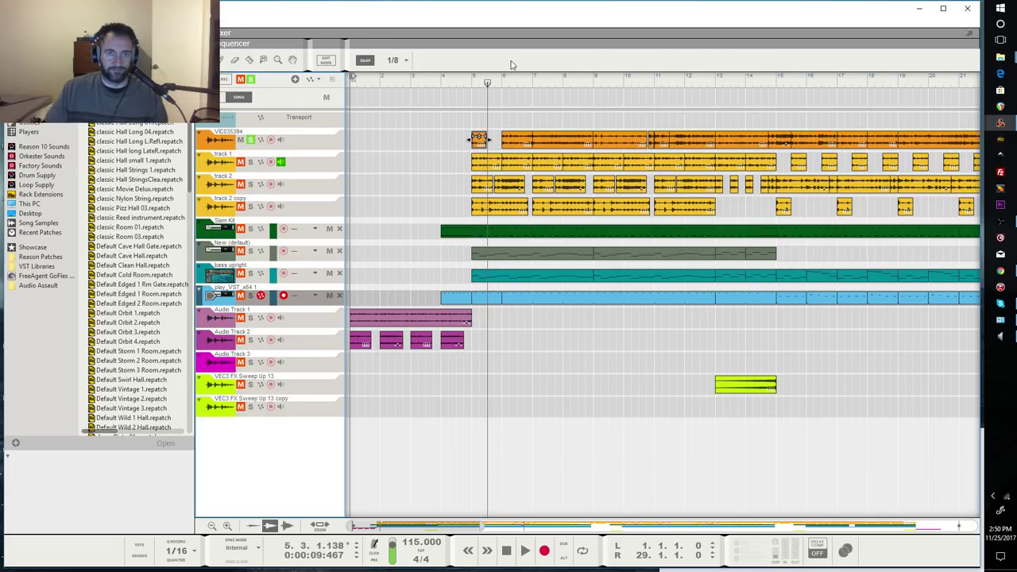
{"action": "left_click", "coordinate": [479, 139]}
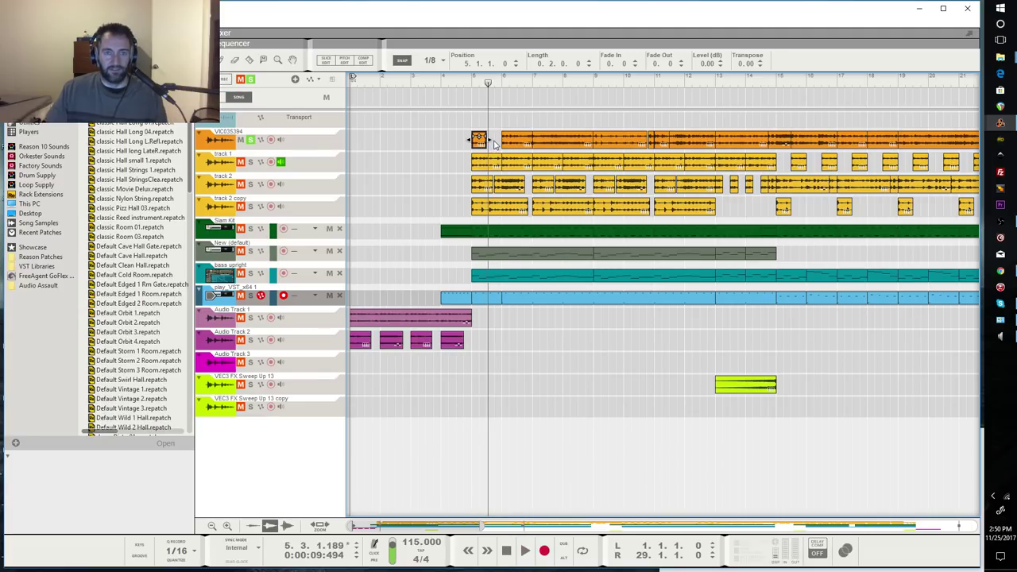
Step: Time-stretch the first orange clip to a length of 0.3.2.0 and play it from around bar 5
{"action": "mouse_move", "coordinate": [487, 139]}
{"action": "left_mouse_down"}
{"action": "mouse_move", "coordinate": [509, 140]}
{"action": "mouse_move", "coordinate": [499, 141]}
{"action": "left_mouse_up"}
{"action": "left_click", "coordinate": [475, 78]}
{"action": "key", "text": "space"}
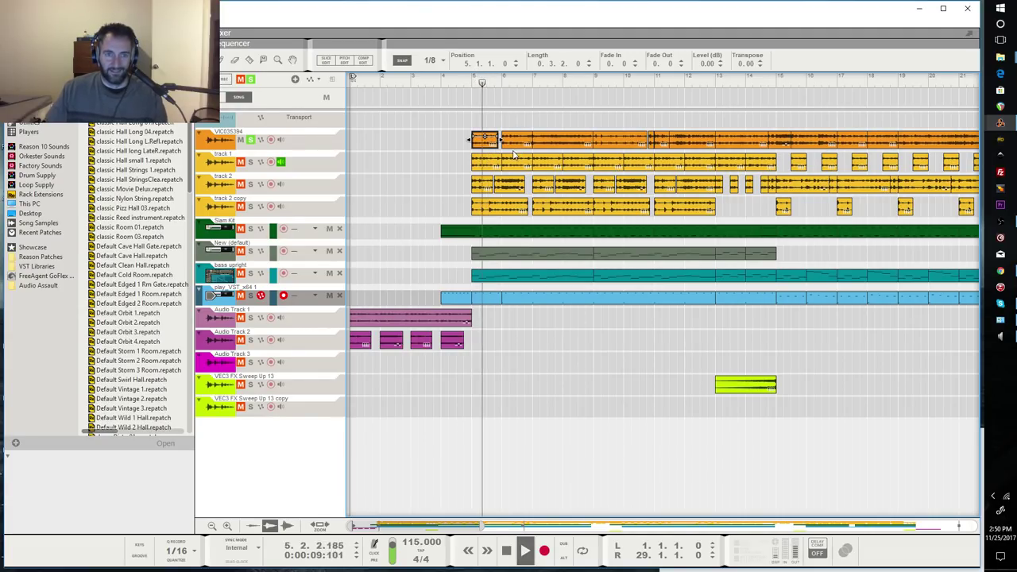
{"action": "key", "text": "space"}
Step: Undo the time-stretching of the first orange clip and the soloing of its track
{"action": "key", "text": "ctrl+z"}
{"action": "key", "text": "ctrl+z"}
{"action": "key", "text": "ctrl+y"}
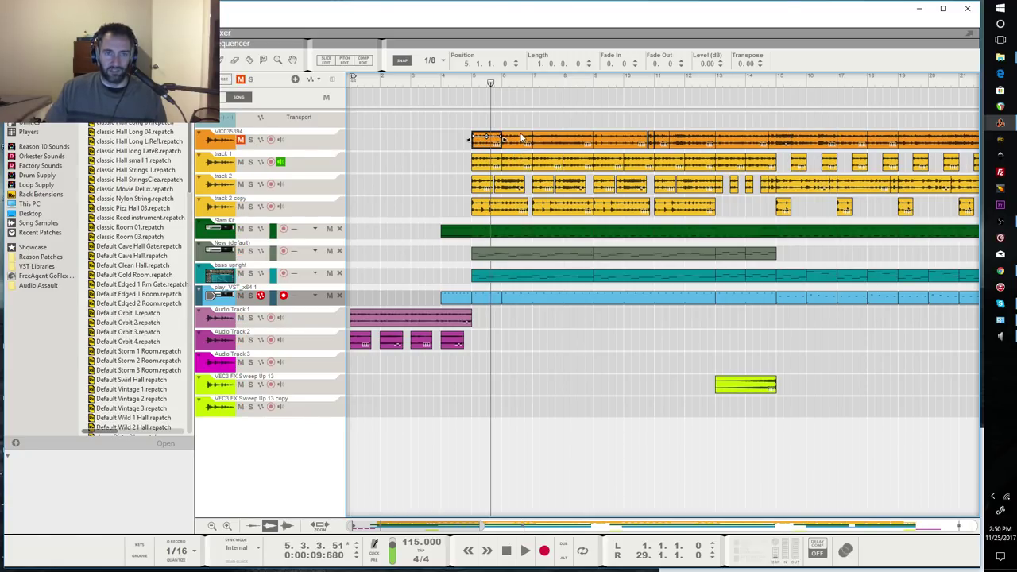
Step: Solo the orange audio track and play its first clip at the one-bar length from bar 5
{"action": "left_click", "coordinate": [471, 81]}
{"action": "key", "text": "space"}
{"action": "key", "text": "space"}
{"action": "key", "text": "ctrl+y"}
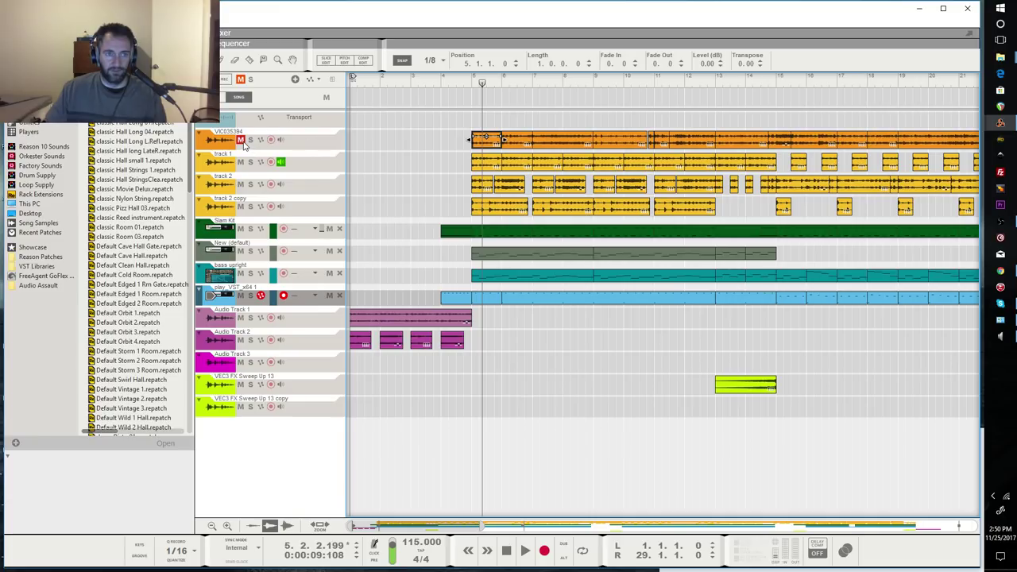
{"action": "key", "text": "space"}
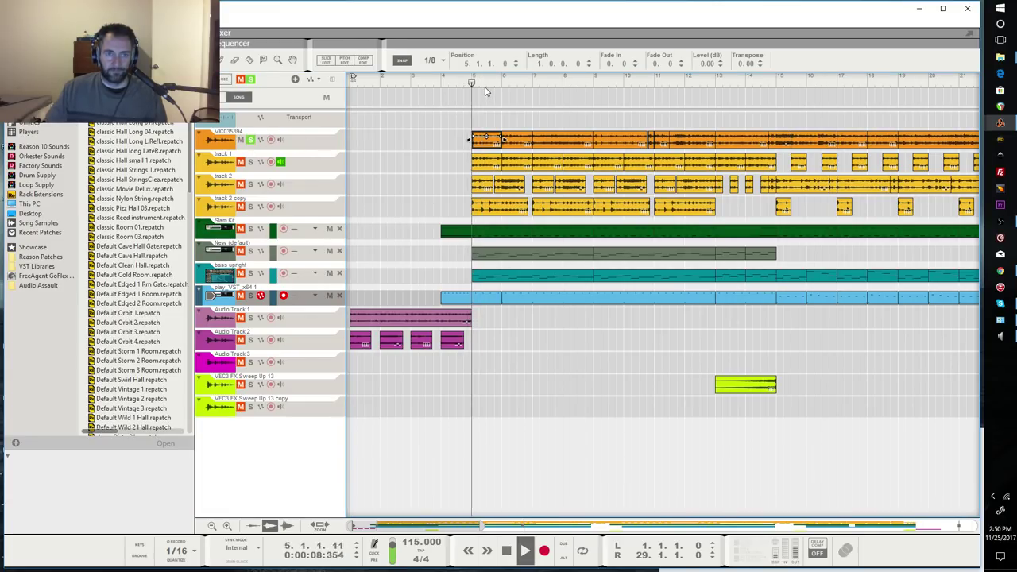
{"action": "key", "text": "space"}
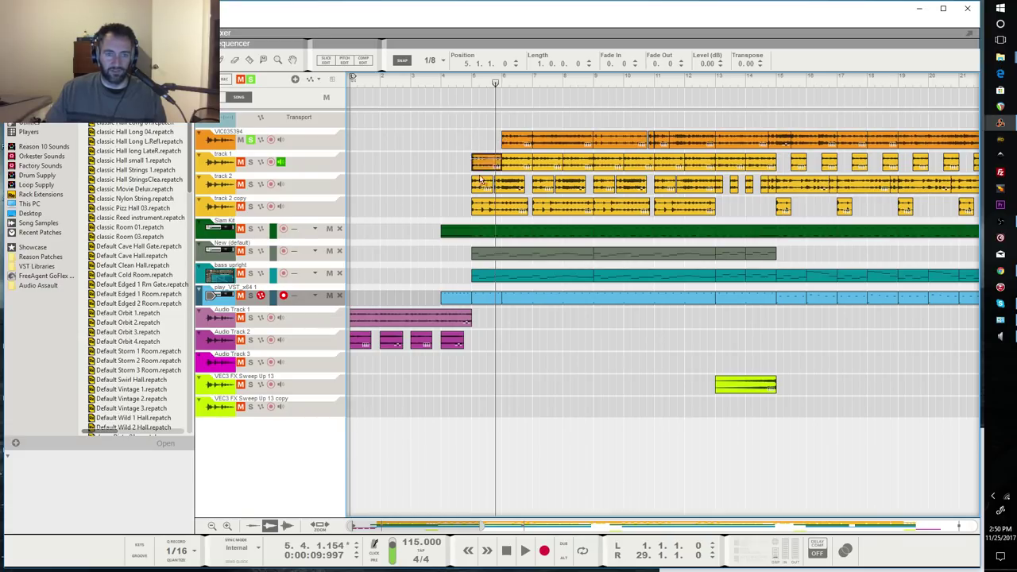
Step: Move the first orange clip to bar 1, time-stretch it to two bars for playback, and undo both changes
{"action": "left_click_drag", "start_coordinate": [480, 141], "coordinate": [410, 139]}
{"action": "key", "text": "KP_0"}
{"action": "key", "text": "space"}
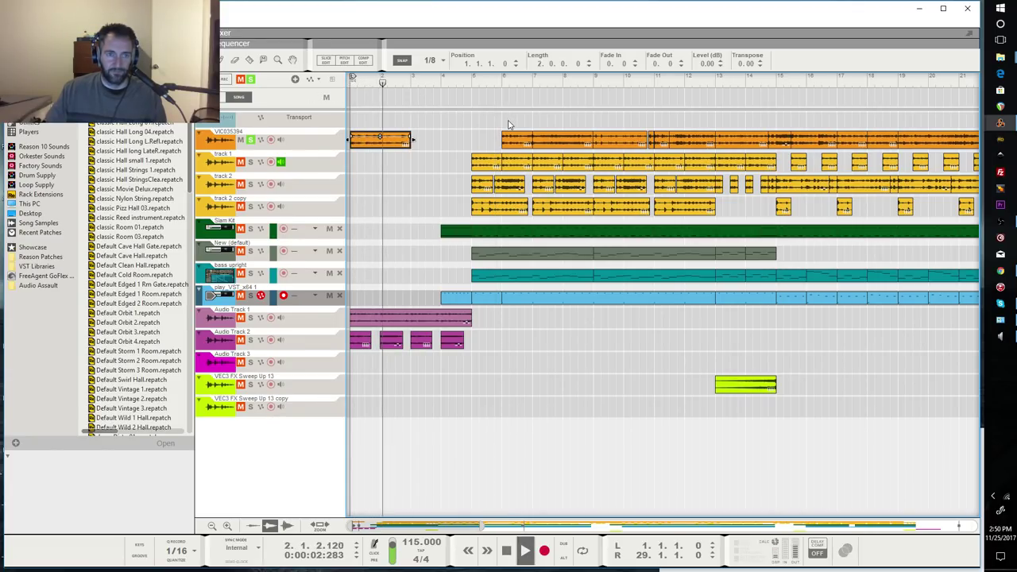
{"action": "key", "text": "space"}
{"action": "key", "text": "ctrl+z"}
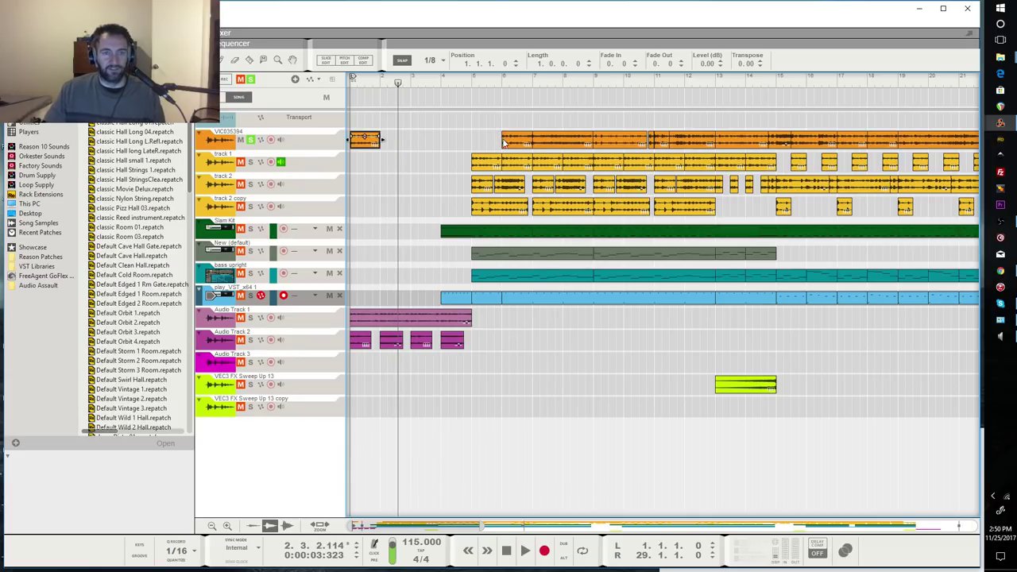
{"action": "key", "text": "ctrl+z"}
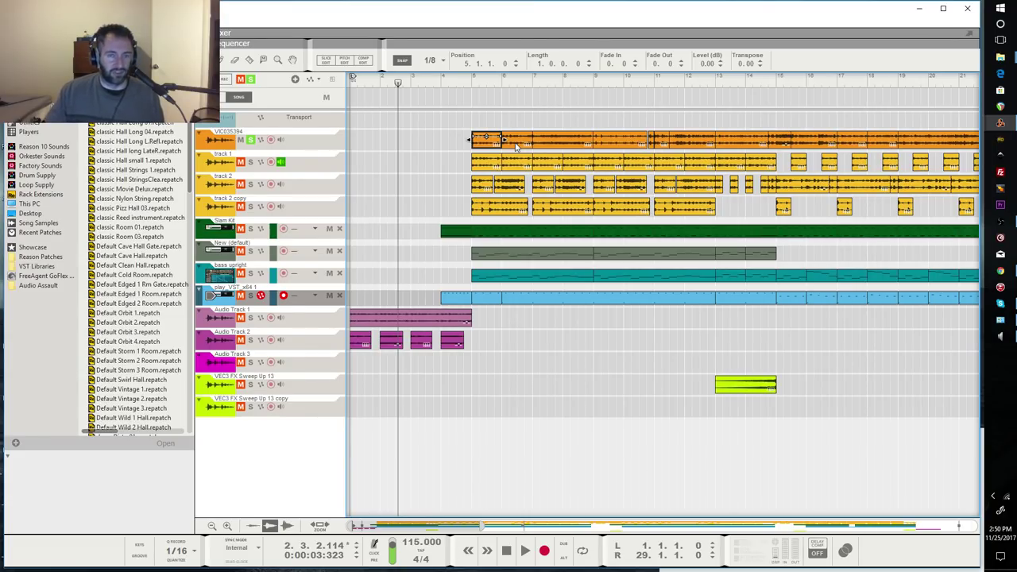
Step: Point out the opening clips on the orange track by selecting them, return the playhead to bar 5, and clear the selection
{"action": "left_click_drag", "start_coordinate": [430, 113], "coordinate": [680, 140]}
{"action": "left_click", "coordinate": [471, 89]}
{"action": "left_click_drag", "start_coordinate": [479, 113], "coordinate": [501, 141]}
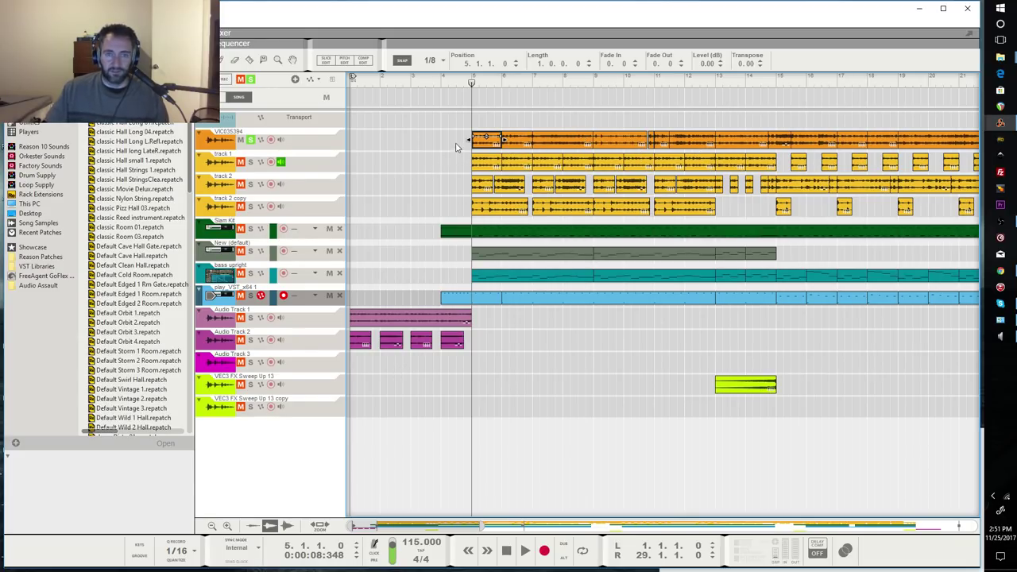
{"action": "left_click_drag", "start_coordinate": [449, 115], "coordinate": [465, 131]}
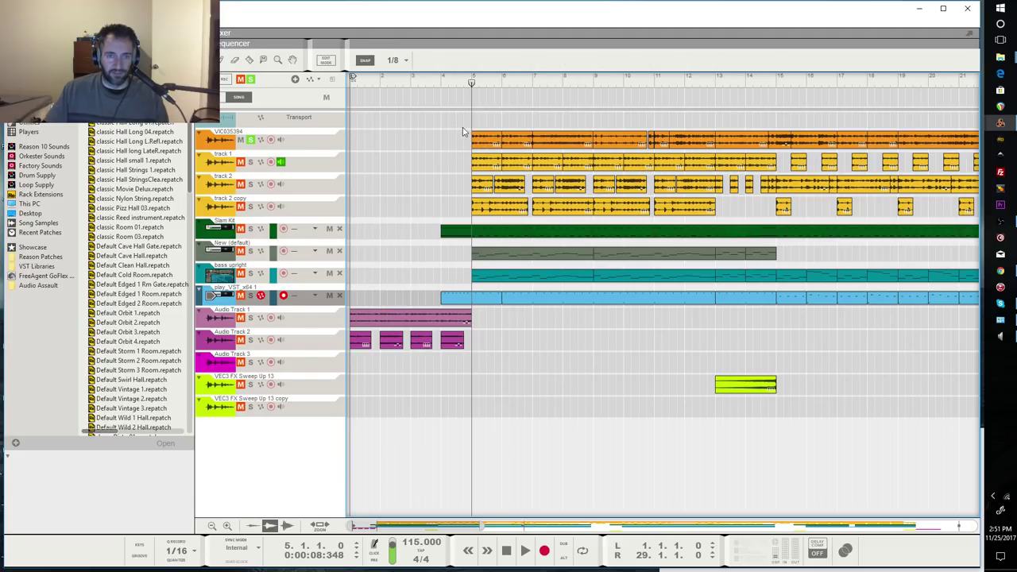
Step: Point out the clips on track 1, track 2 and track 2 copy by selecting them from bar 5 to about bar 15
{"action": "left_click_drag", "start_coordinate": [405, 527], "coordinate": [382, 544]}
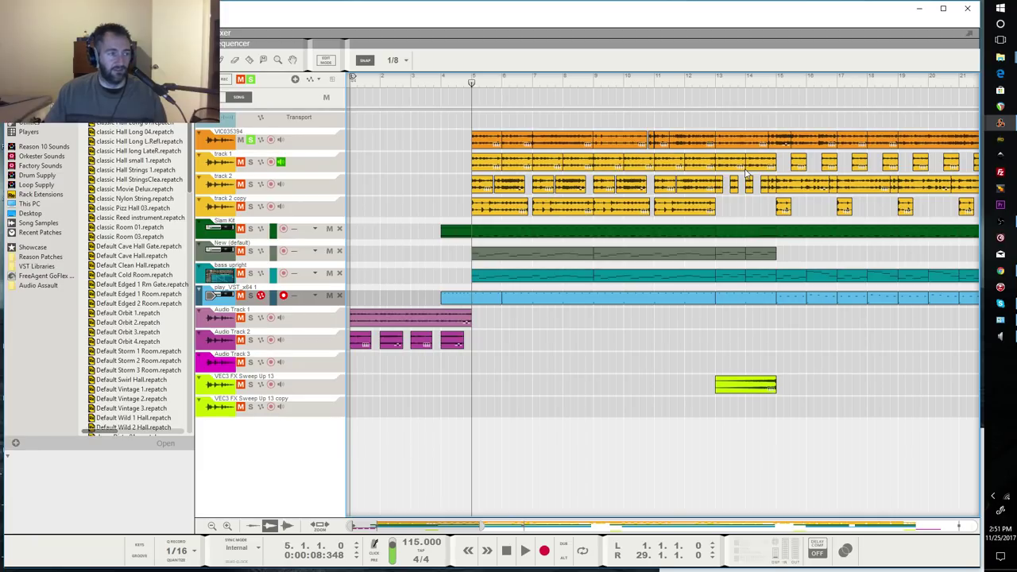
{"action": "left_click", "coordinate": [593, 81]}
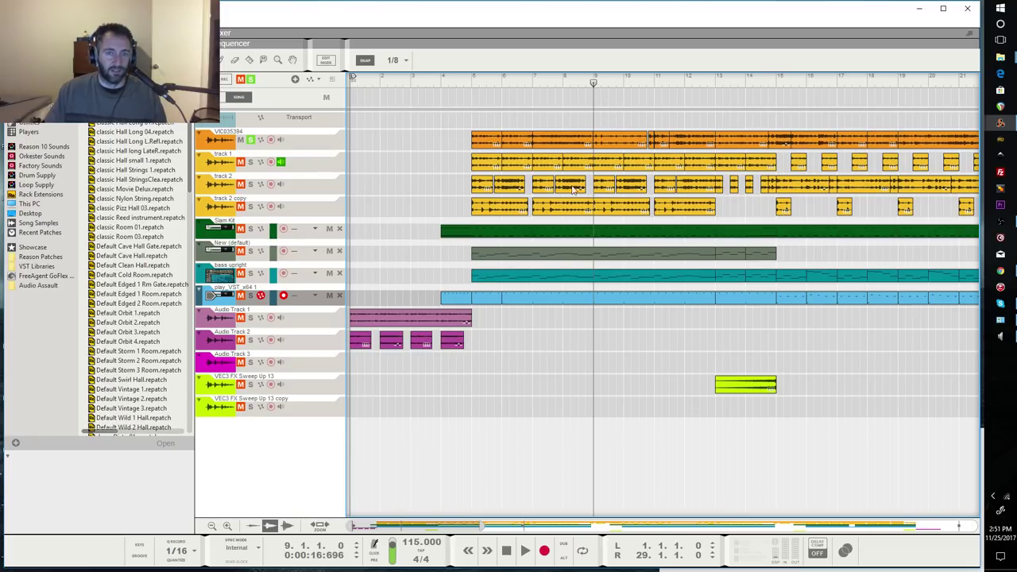
{"action": "left_click_drag", "start_coordinate": [434, 153], "coordinate": [614, 209]}
{"action": "left_click", "coordinate": [469, 80]}
{"action": "mouse_move", "coordinate": [411, 153]}
{"action": "left_mouse_down"}
{"action": "mouse_move", "coordinate": [596, 229]}
{"action": "mouse_move", "coordinate": [645, 213]}
{"action": "left_mouse_up"}
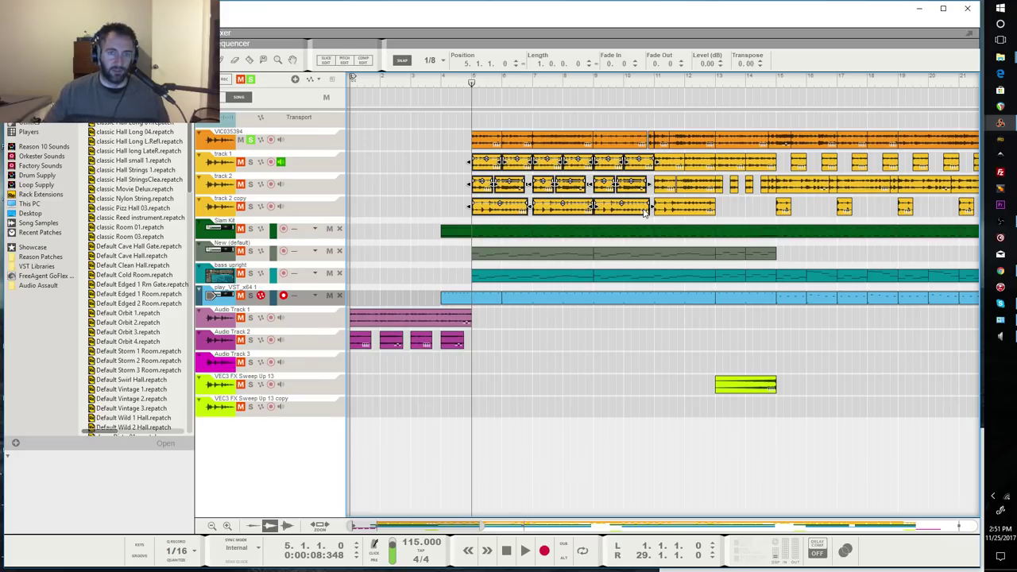
{"action": "left_click", "coordinate": [458, 166]}
{"action": "left_click_drag", "start_coordinate": [428, 151], "coordinate": [699, 208]}
{"action": "left_click_drag", "start_coordinate": [418, 152], "coordinate": [823, 216]}
{"action": "left_click_drag", "start_coordinate": [432, 151], "coordinate": [759, 215]}
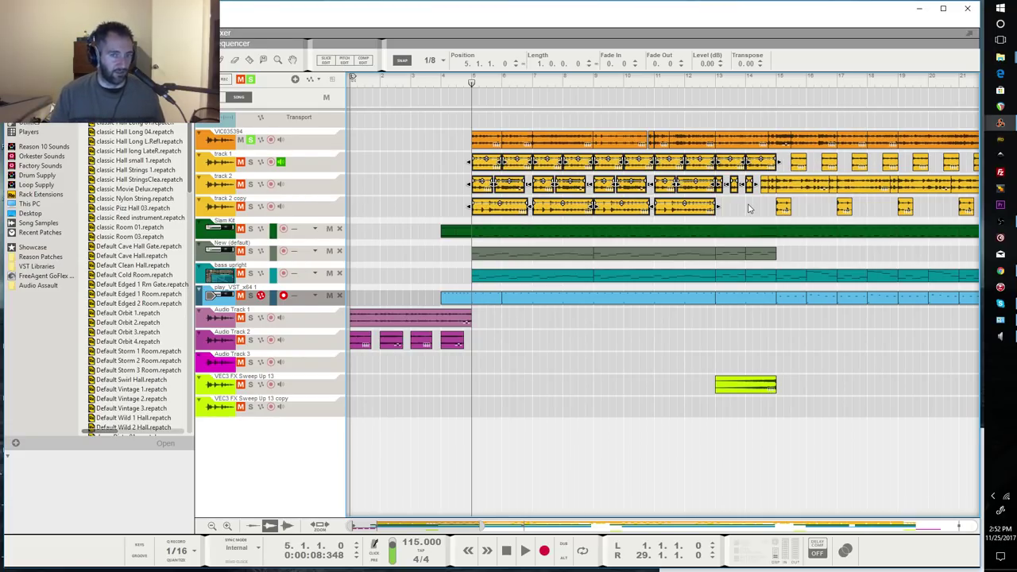
Step: Play the full mix from bar 13 with the orange track unsoloed, solo that track during playback, and stop around bar 23
{"action": "left_click", "coordinate": [251, 141]}
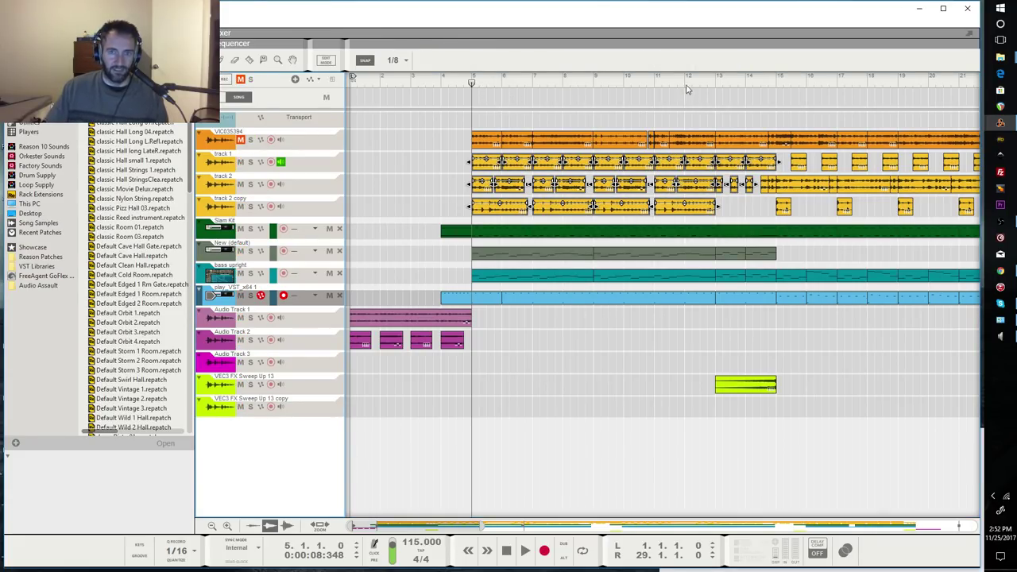
{"action": "left_click", "coordinate": [719, 79]}
{"action": "left_click", "coordinate": [806, 140]}
{"action": "key", "text": "space"}
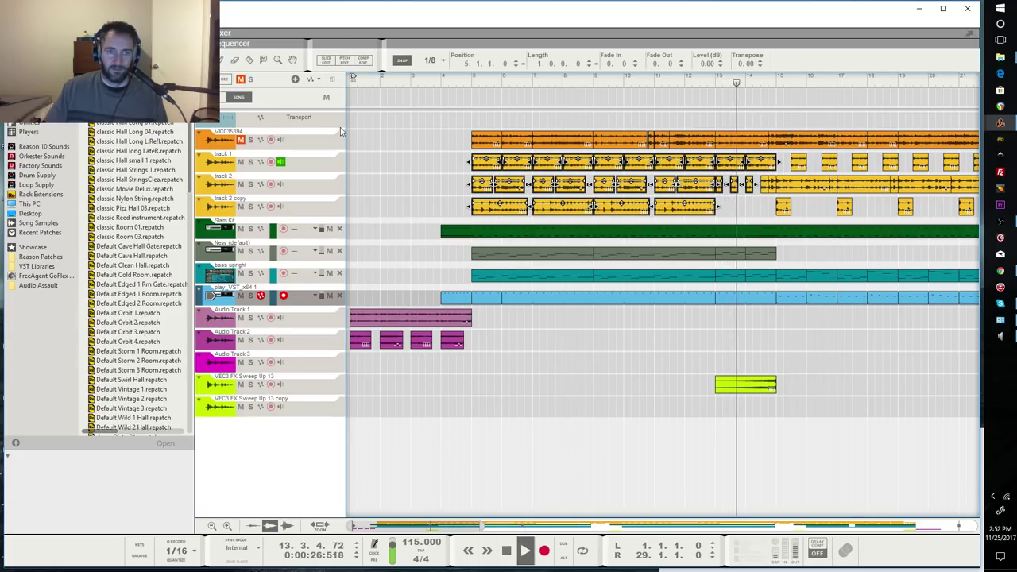
{"action": "left_click", "coordinate": [251, 140]}
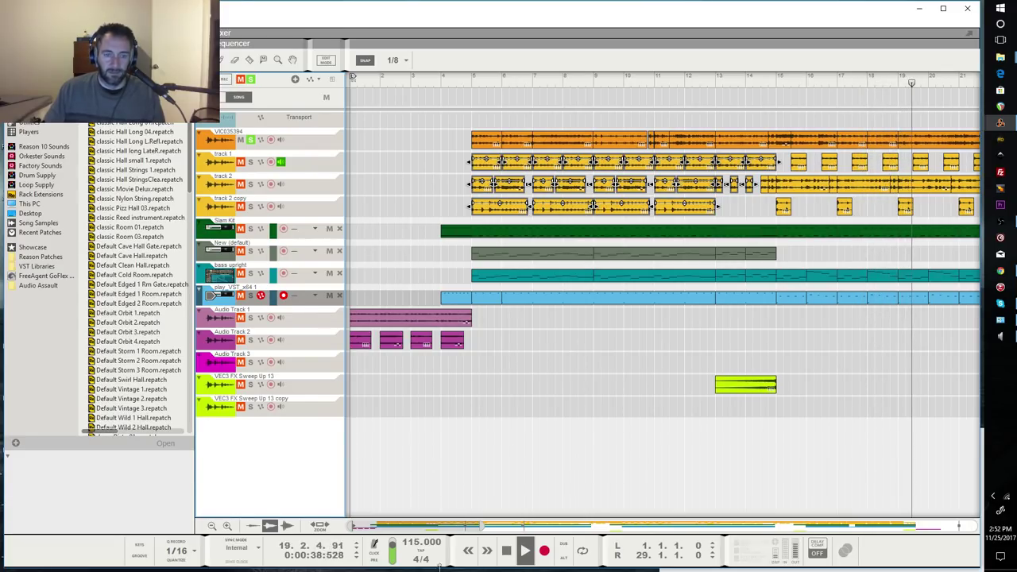
{"action": "left_click_drag", "start_coordinate": [470, 527], "coordinate": [509, 527]}
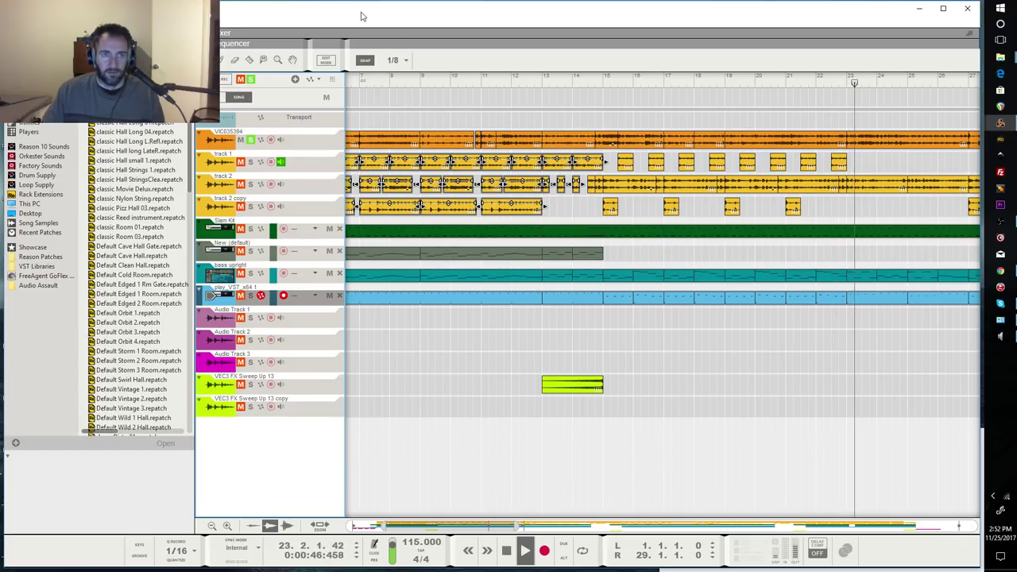
{"action": "key", "text": "space"}
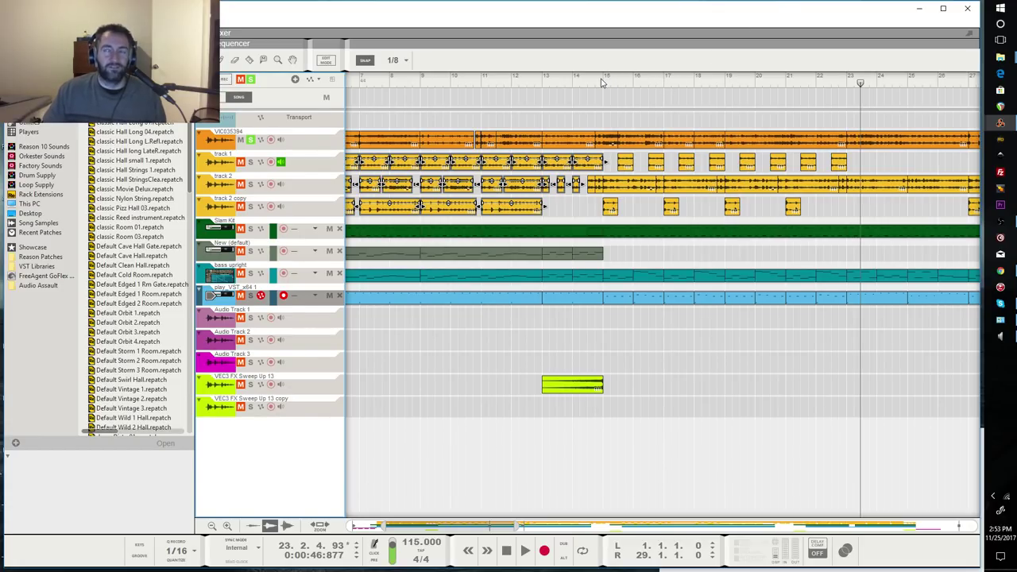
Step: Return the playhead to bar 5 and point out the yellow clips, leaving only track 1's clip at bar 10 selected
{"action": "left_click_drag", "start_coordinate": [601, 82], "coordinate": [594, 82]}
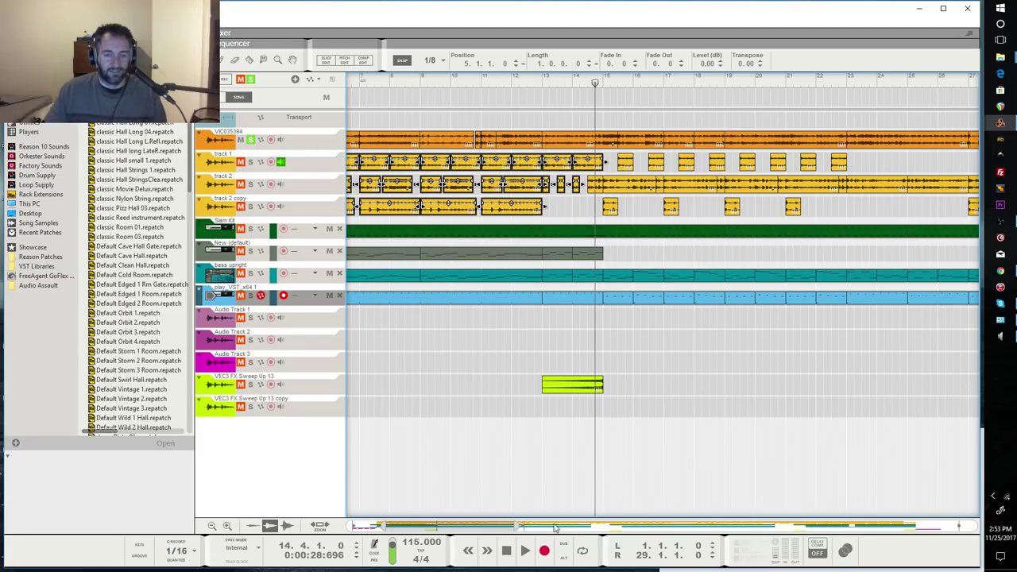
{"action": "left_click_drag", "start_coordinate": [506, 524], "coordinate": [429, 543]}
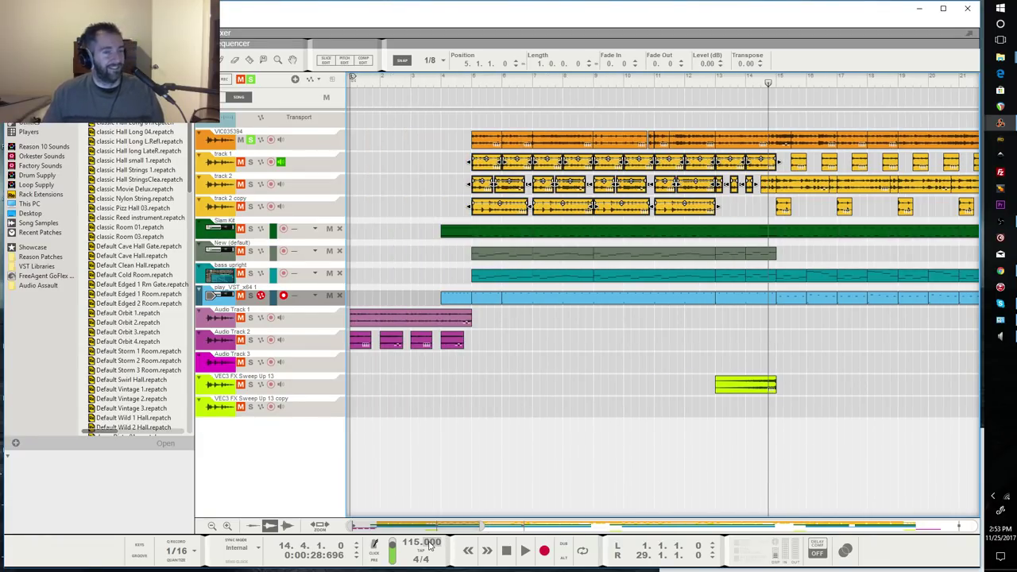
{"action": "left_click", "coordinate": [472, 82]}
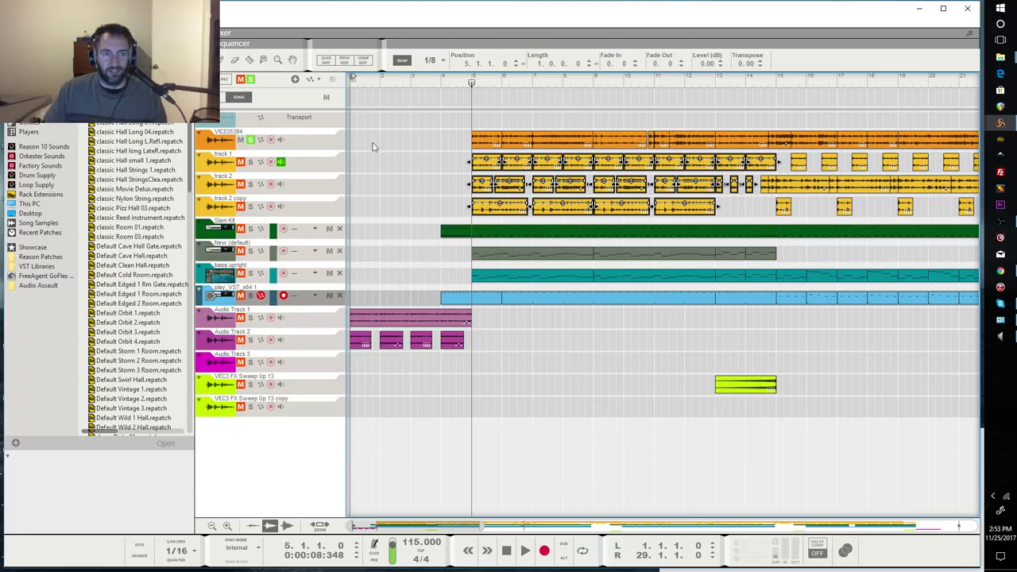
{"action": "left_click_drag", "start_coordinate": [388, 151], "coordinate": [692, 239]}
{"action": "left_click_drag", "start_coordinate": [490, 167], "coordinate": [670, 165]}
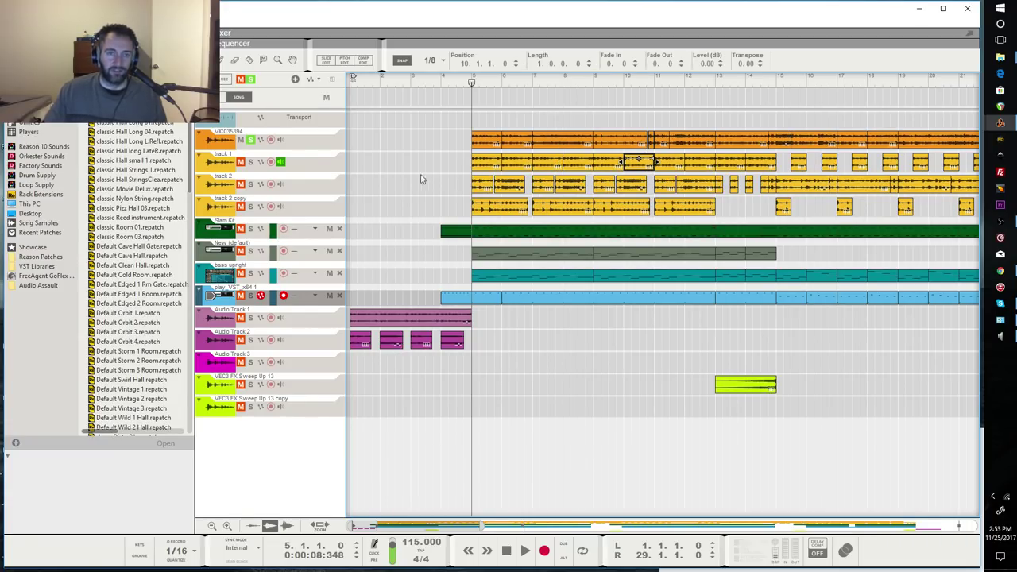
Step: Solo track 1, track 2 and track 2 copy in place of the orange track, and select their clips from bar 5 to bar 13
{"action": "left_click", "coordinate": [250, 162]}
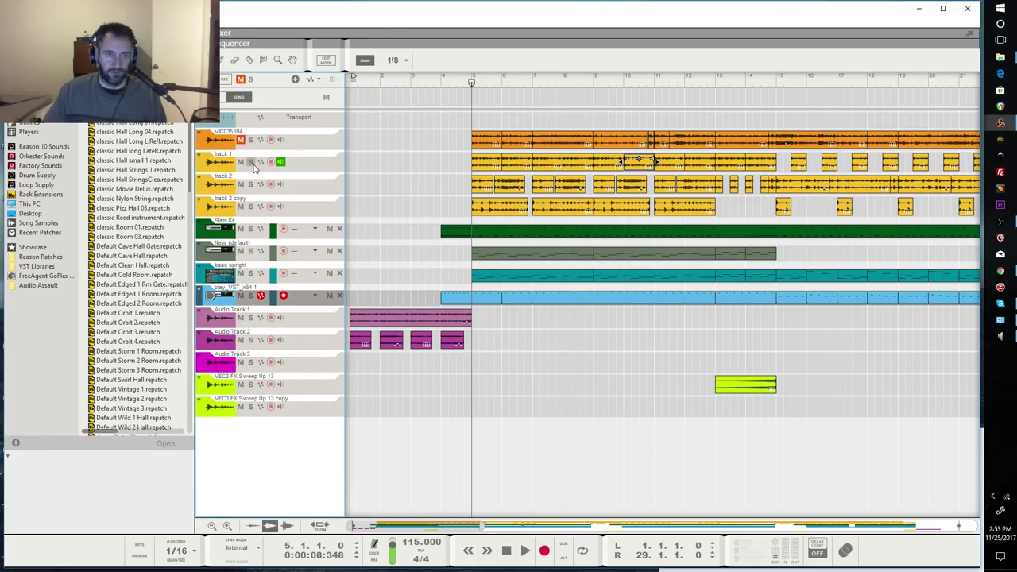
{"action": "left_click", "coordinate": [250, 184]}
{"action": "left_click", "coordinate": [250, 206]}
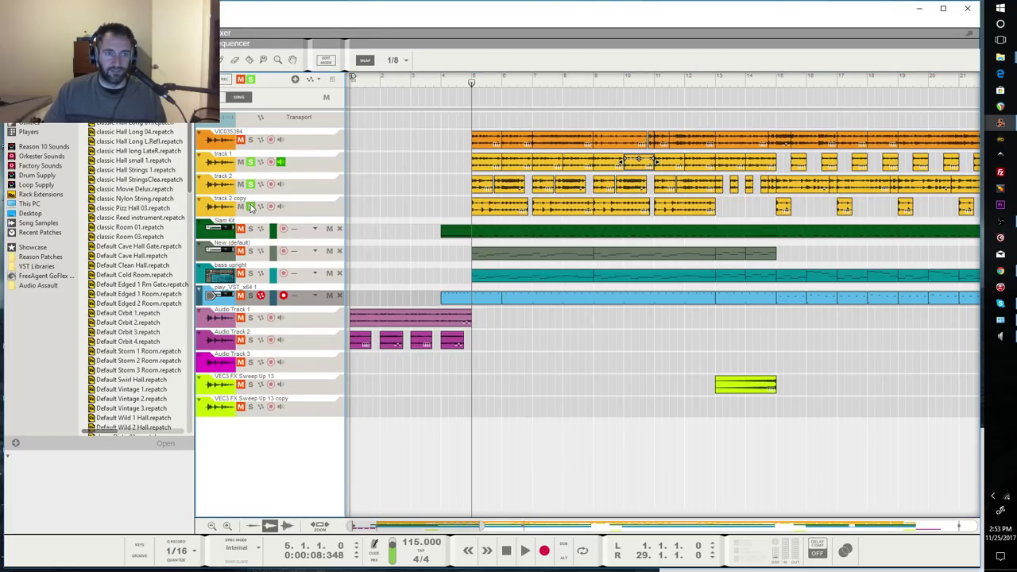
{"action": "left_click_drag", "start_coordinate": [451, 153], "coordinate": [764, 217]}
{"action": "left_click_drag", "start_coordinate": [434, 171], "coordinate": [716, 213]}
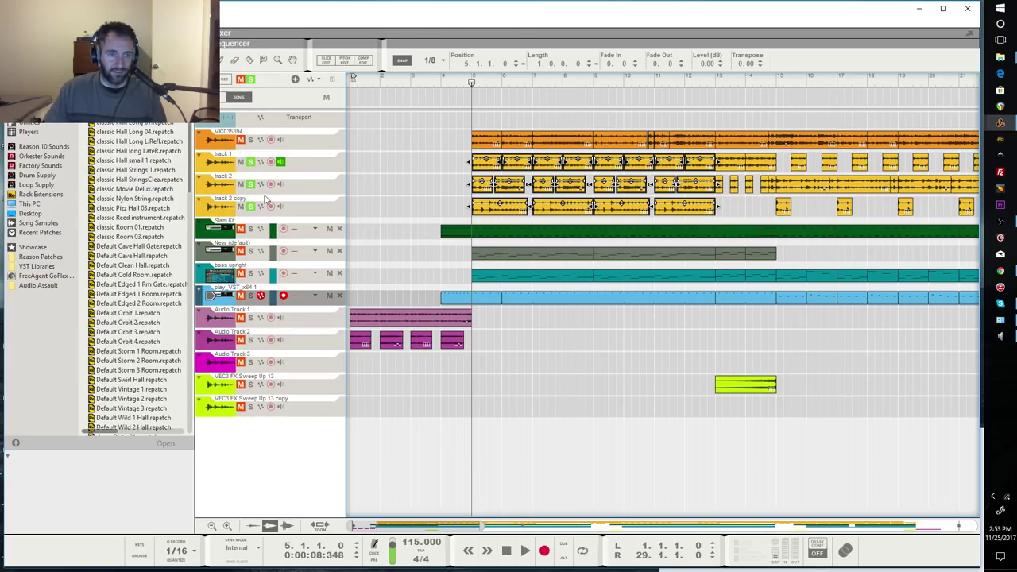
Step: Play the three yellow tracks from bar 5 while toggling their solos to compare them, then stop with only track 1 soloed
{"action": "key", "text": "space"}
{"action": "left_click", "coordinate": [248, 170]}
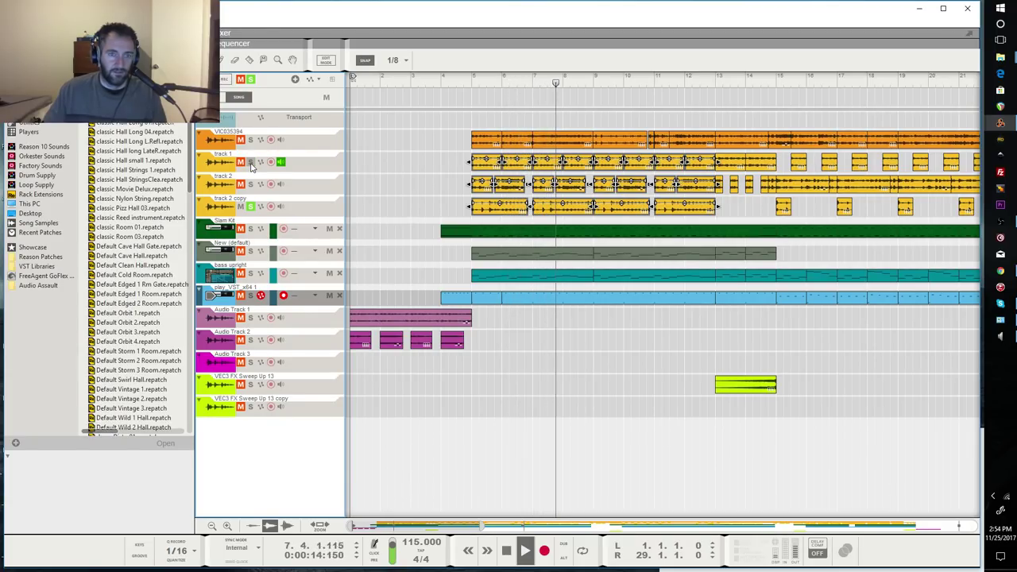
{"action": "left_click", "coordinate": [250, 183]}
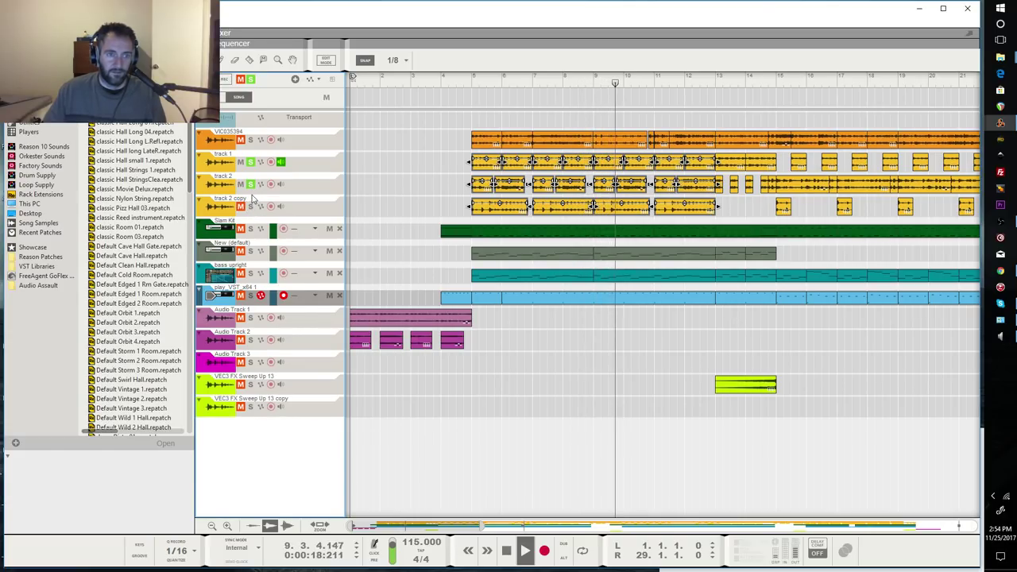
{"action": "left_click", "coordinate": [250, 184]}
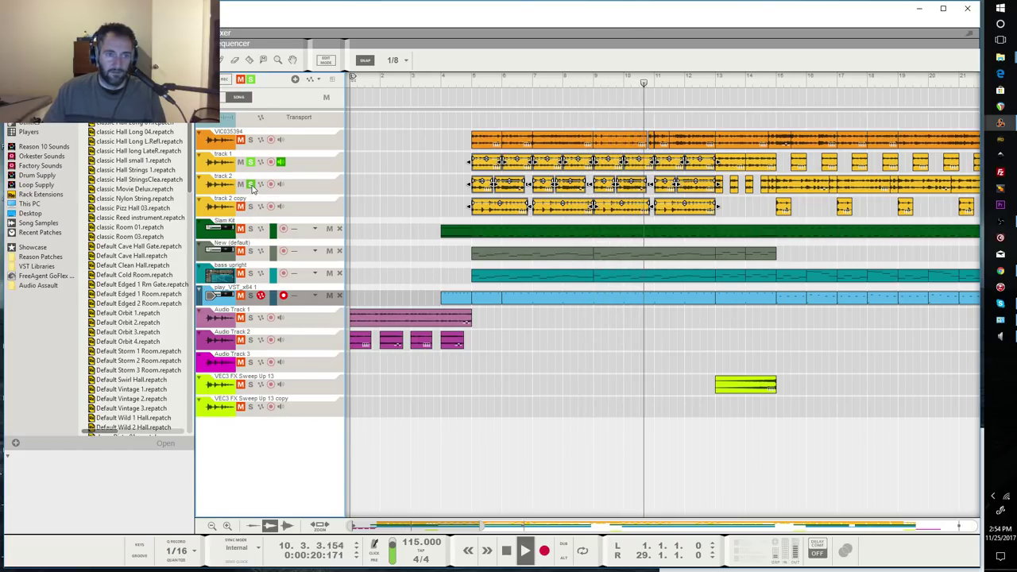
{"action": "key", "text": "space"}
{"action": "left_click", "coordinate": [250, 183]}
{"action": "left_click", "coordinate": [250, 162]}
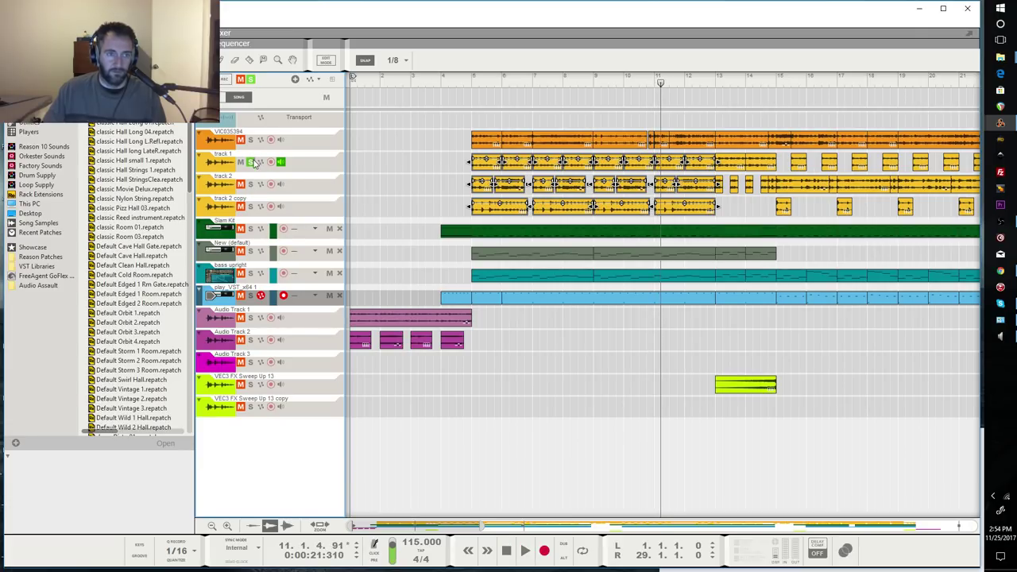
Step: Play track 1 alone from bar 5, bring in track 2 and track 2 copy by soloing them one after another, and stop playback
{"action": "left_click", "coordinate": [475, 88]}
{"action": "key", "text": "space"}
{"action": "key", "text": "space"}
{"action": "left_click_drag", "start_coordinate": [475, 143], "coordinate": [477, 205]}
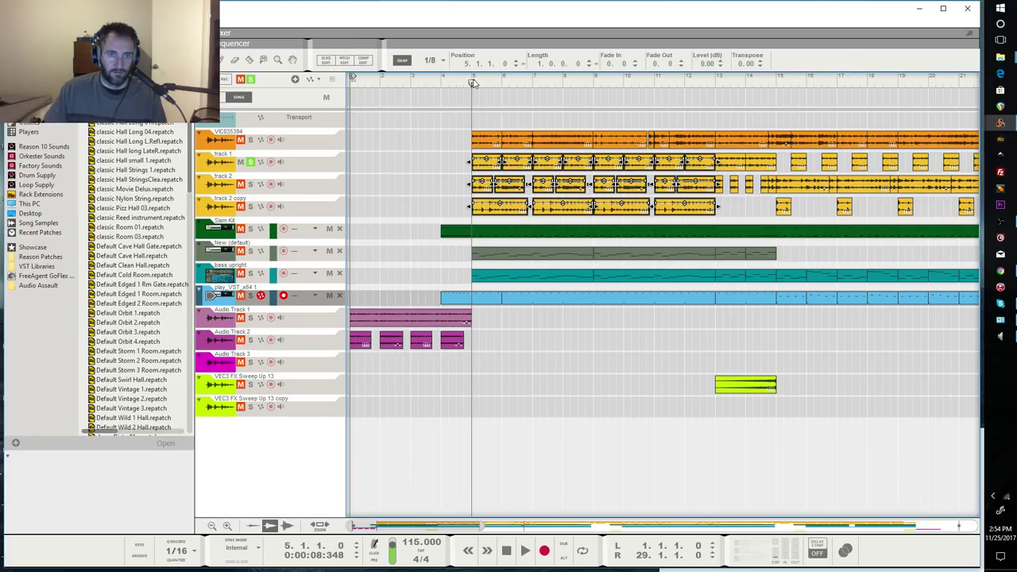
{"action": "key", "text": "space"}
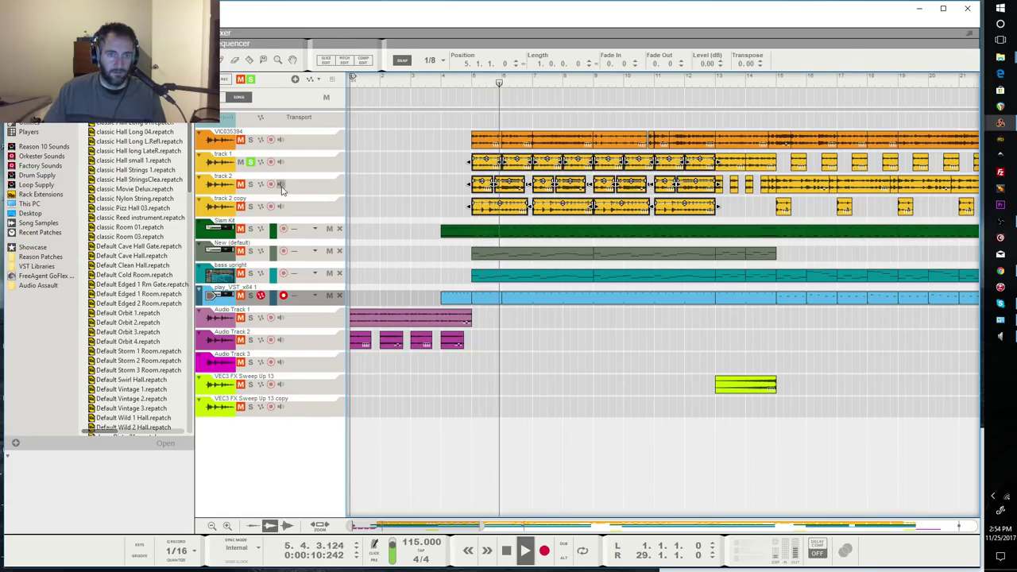
{"action": "left_click", "coordinate": [251, 184]}
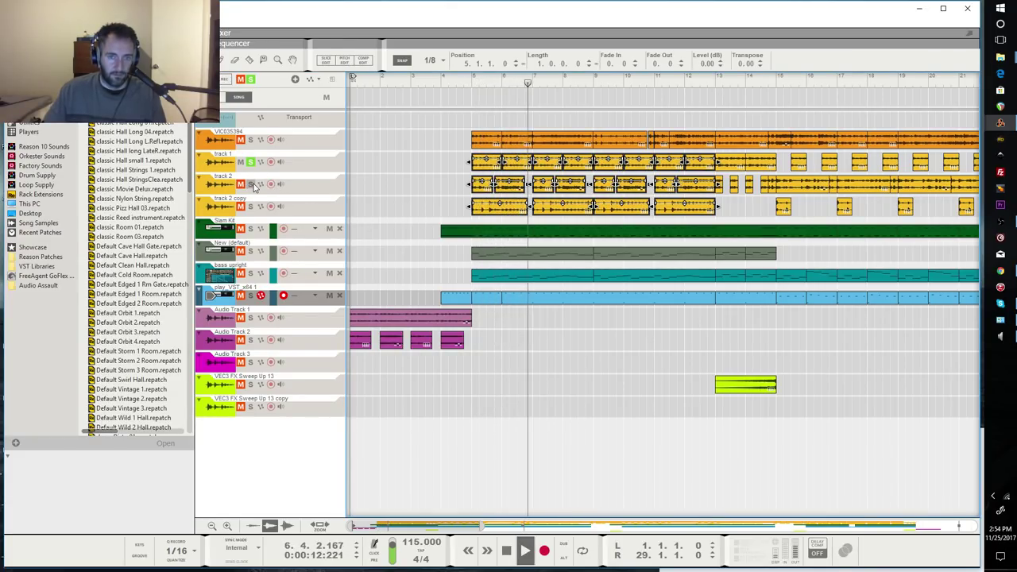
{"action": "left_click", "coordinate": [251, 184]}
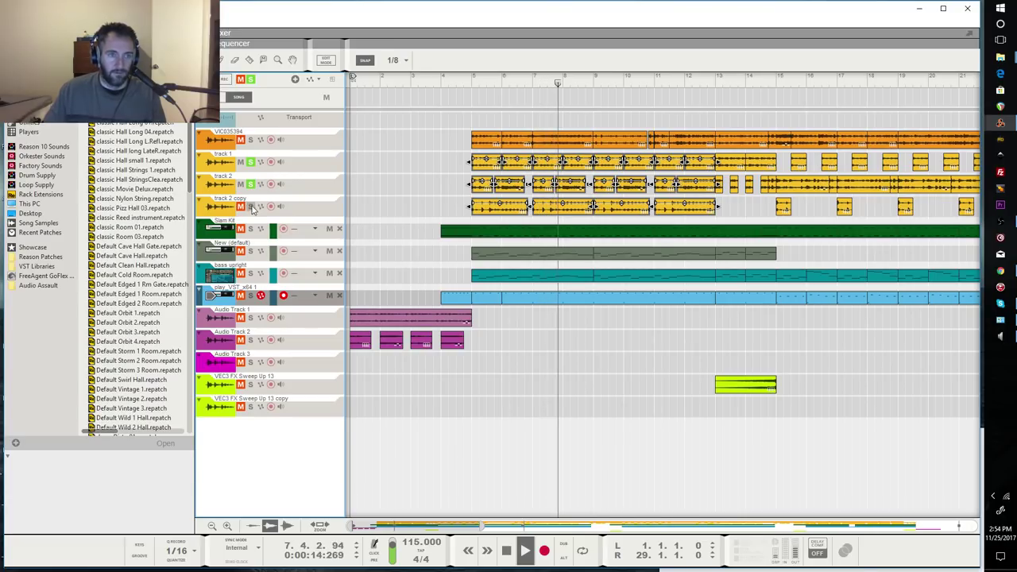
{"action": "left_click", "coordinate": [251, 207]}
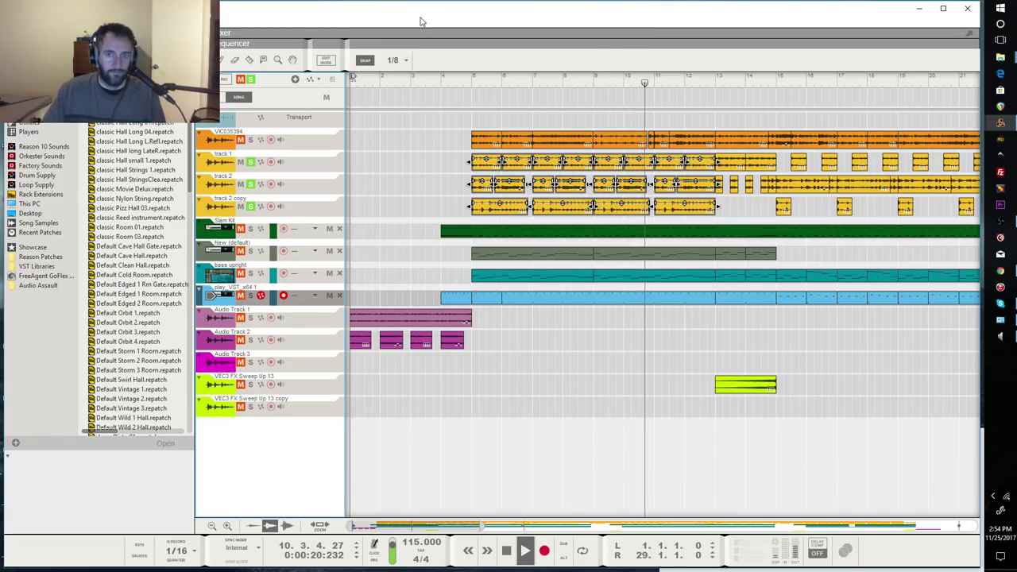
{"action": "key", "text": "space"}
Step: Return the playhead to bar 5 and turn off the solo on track 1, track 2 and track 2 copy
{"action": "left_click", "coordinate": [471, 79]}
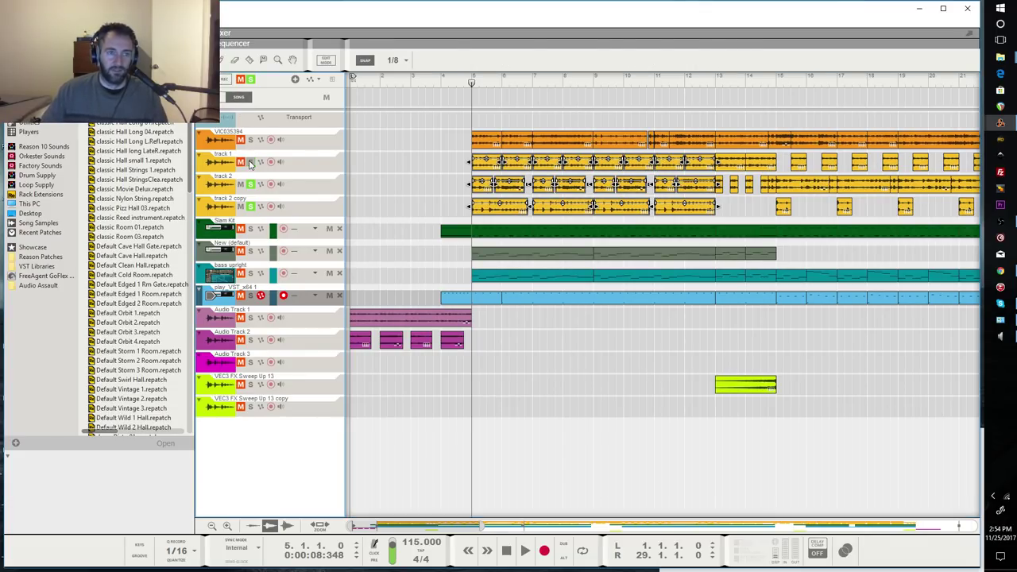
{"action": "left_click", "coordinate": [250, 184]}
{"action": "left_click", "coordinate": [251, 207]}
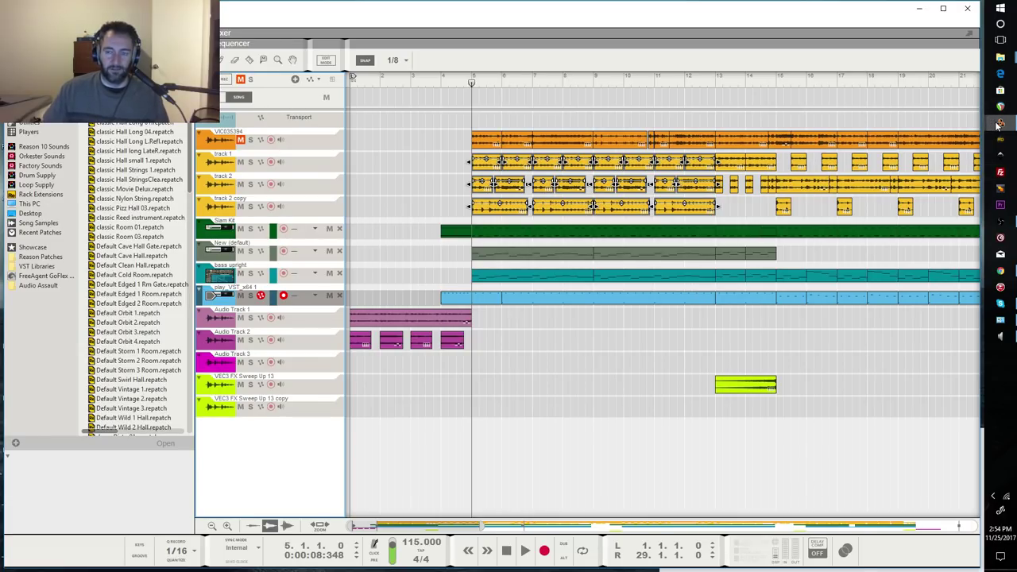
Step: Open track 1's first clip in Slice Edit mode, leave the editor, and select the yellow tracks' clips from bar 5 to bar 13
{"action": "mouse_move", "coordinate": [1000, 123]}
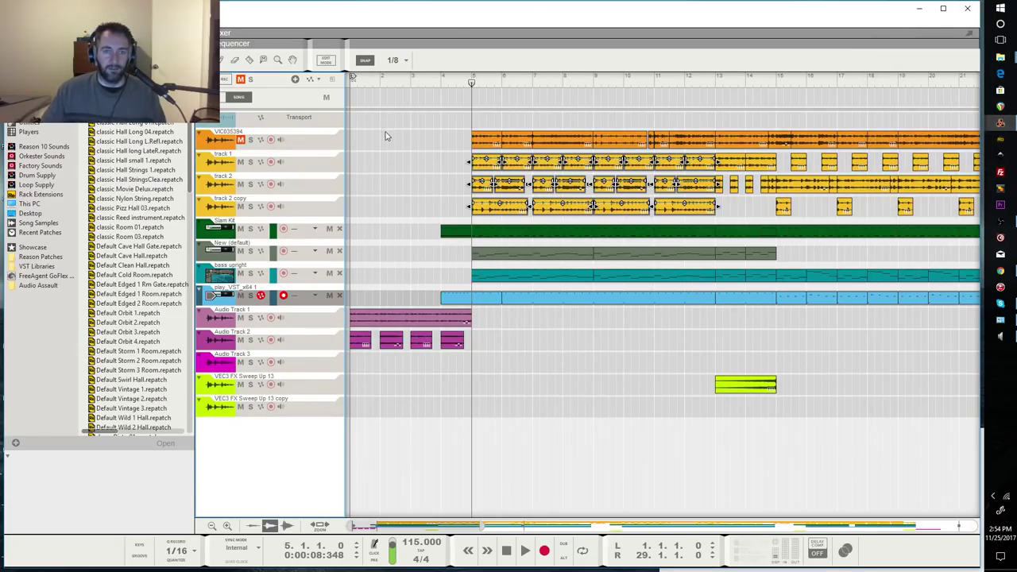
{"action": "left_click_drag", "start_coordinate": [395, 150], "coordinate": [528, 219]}
{"action": "left_click", "coordinate": [479, 169]}
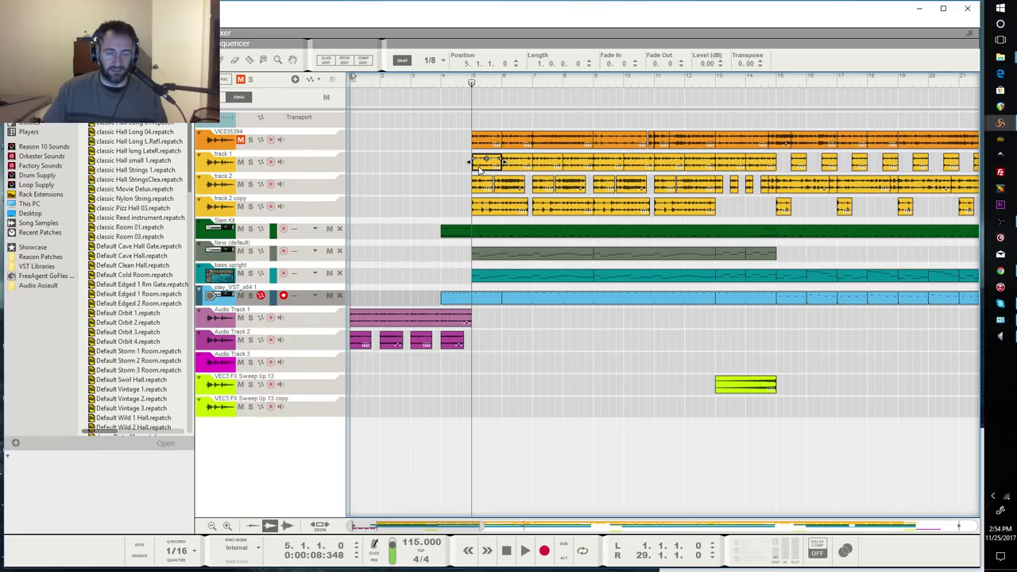
{"action": "double_click", "coordinate": [480, 168]}
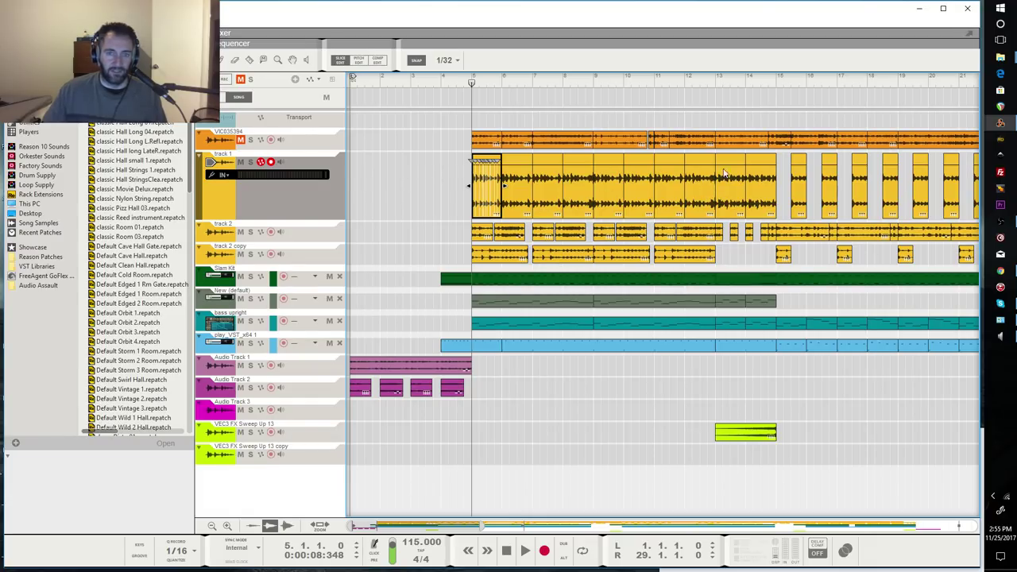
{"action": "key", "text": "Escape"}
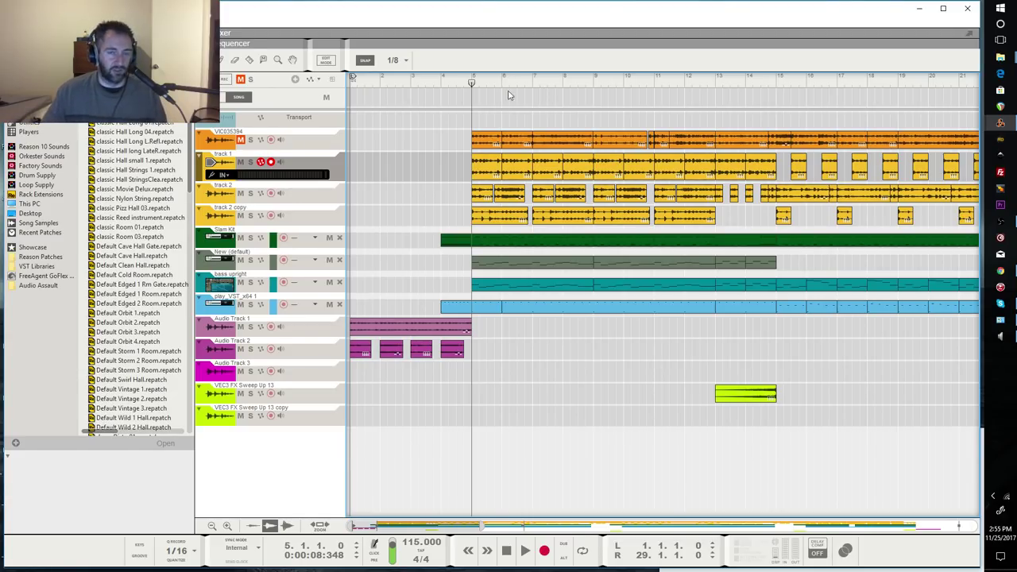
{"action": "left_click_drag", "start_coordinate": [451, 178], "coordinate": [715, 230]}
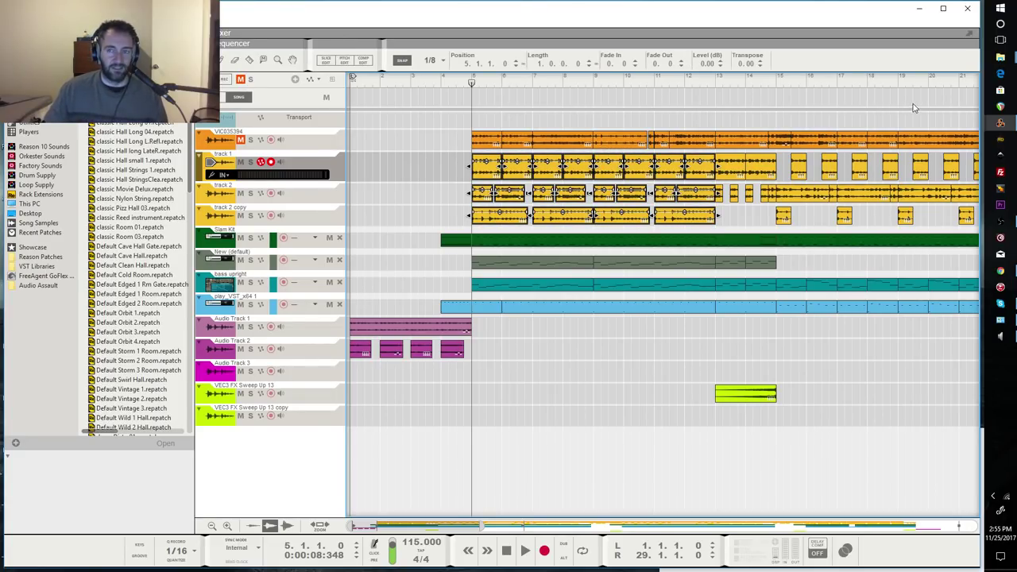
Step: Switch to the rack window and examine track 1's insert effects, from the GQ-7 equalizer down to the FET Compressor
{"action": "mouse_move", "coordinate": [999, 127]}
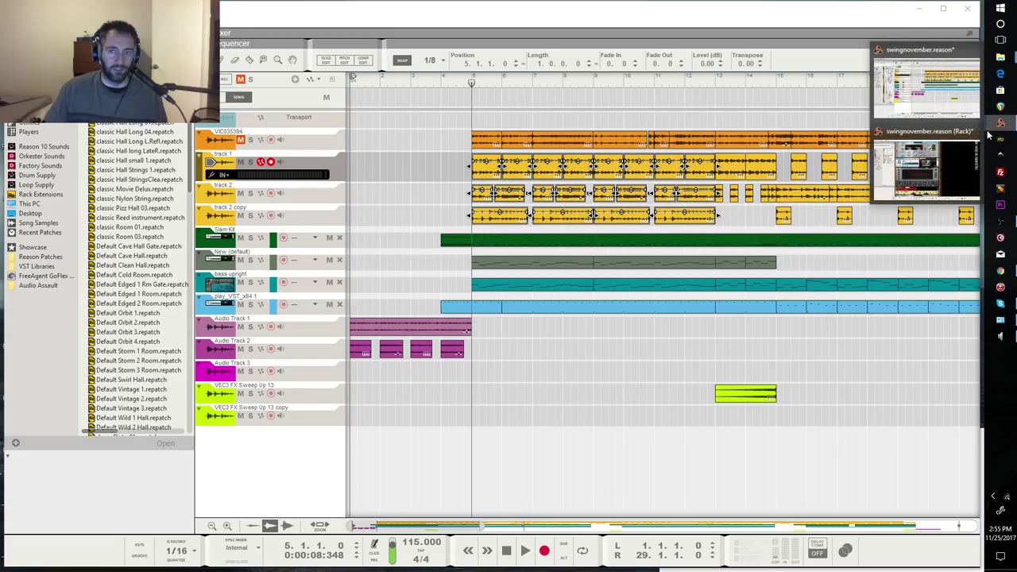
{"action": "left_click", "coordinate": [931, 173]}
{"action": "scroll", "coordinate": [645, 280], "scroll_direction": "up", "scroll_amount": 2}
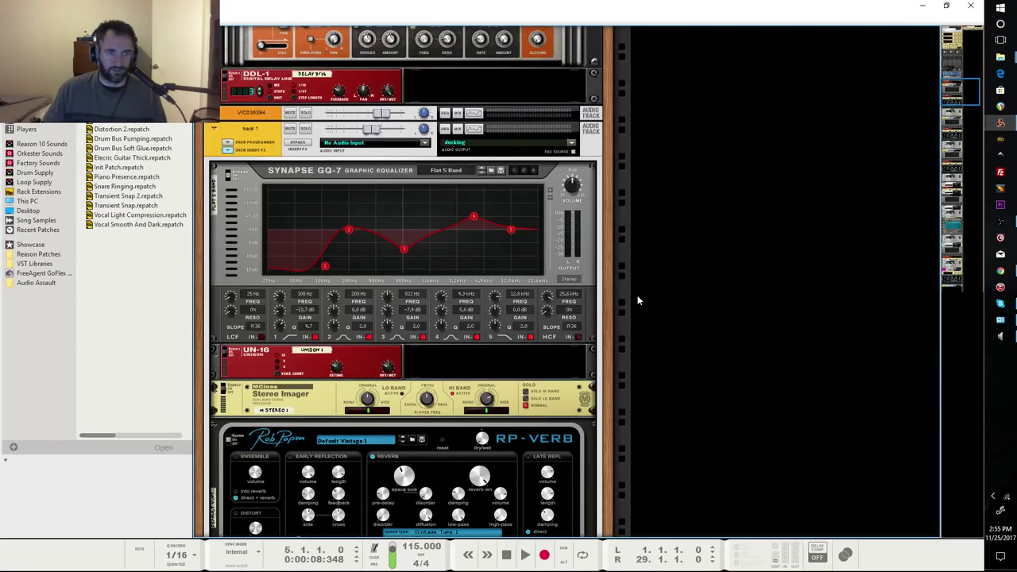
{"action": "scroll", "coordinate": [638, 291], "scroll_direction": "down", "scroll_amount": 2}
{"action": "left_click", "coordinate": [457, 318]}
{"action": "scroll", "coordinate": [445, 361], "scroll_direction": "down", "scroll_amount": 5}
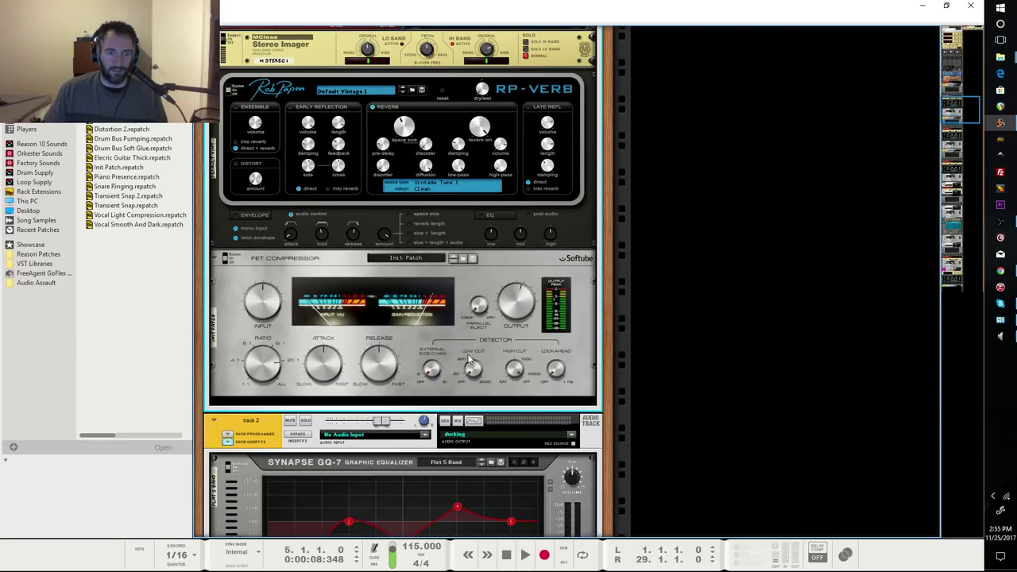
Step: Go back to track 1's GQ-7 equalizer in the rack and examine its curve and bands
{"action": "scroll", "coordinate": [433, 361], "scroll_direction": "up", "scroll_amount": 8}
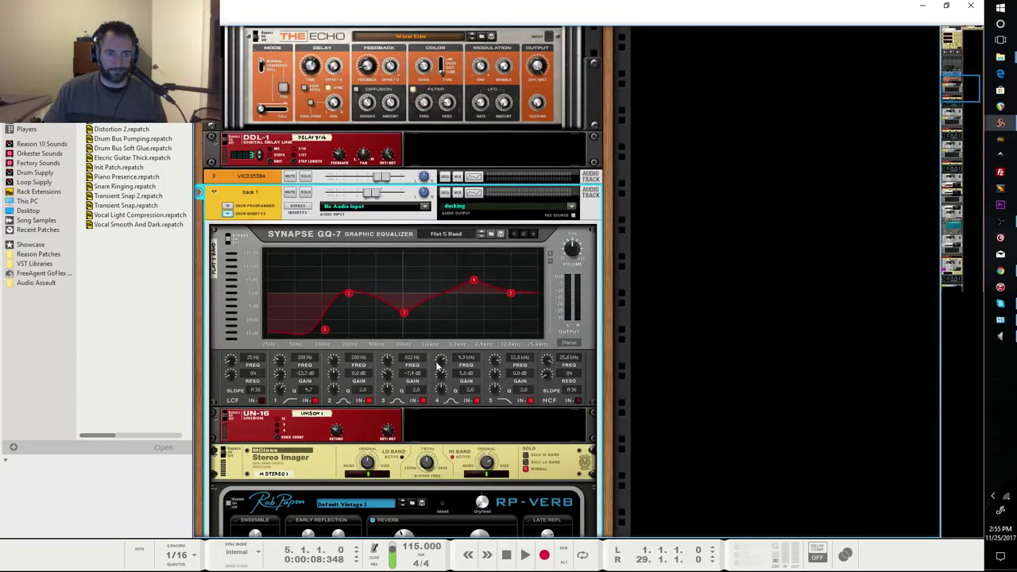
{"action": "scroll", "coordinate": [358, 334], "scroll_direction": "down", "scroll_amount": 2}
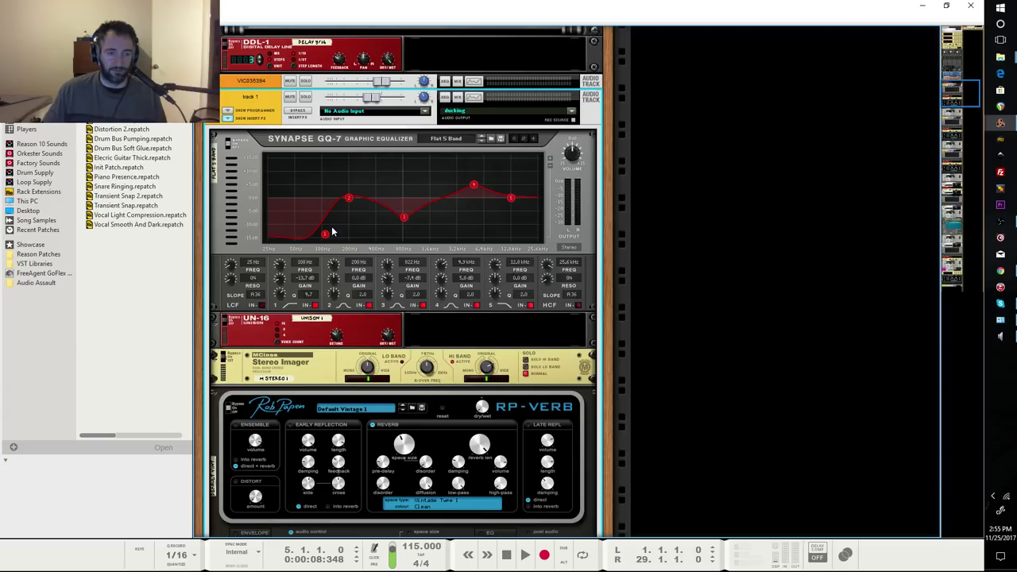
{"action": "scroll", "coordinate": [332, 231], "scroll_direction": "down", "scroll_amount": 1}
{"action": "scroll", "coordinate": [332, 234], "scroll_direction": "up", "scroll_amount": 1}
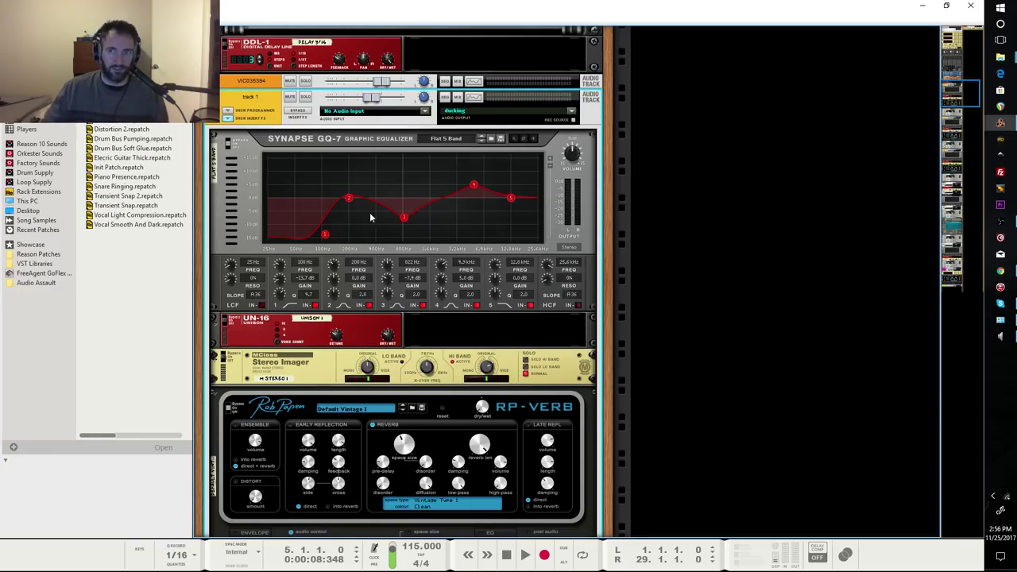
Step: Switch to the sequencer window, play the bass upright track soloed from bar 5, stop playback, and turn off its solo
{"action": "mouse_move", "coordinate": [1001, 124]}
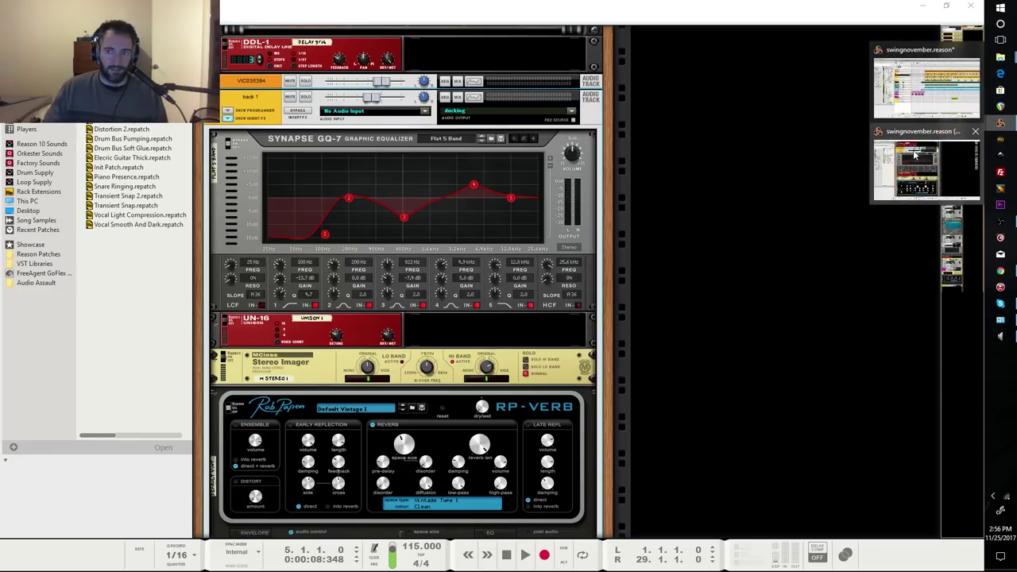
{"action": "left_click", "coordinate": [924, 97]}
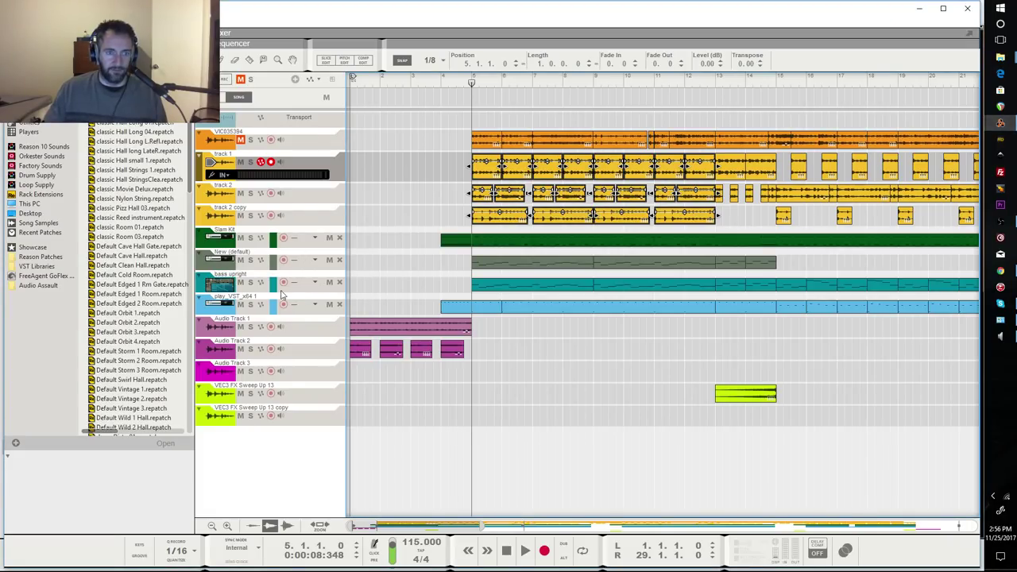
{"action": "left_click", "coordinate": [250, 282]}
{"action": "key", "text": "space"}
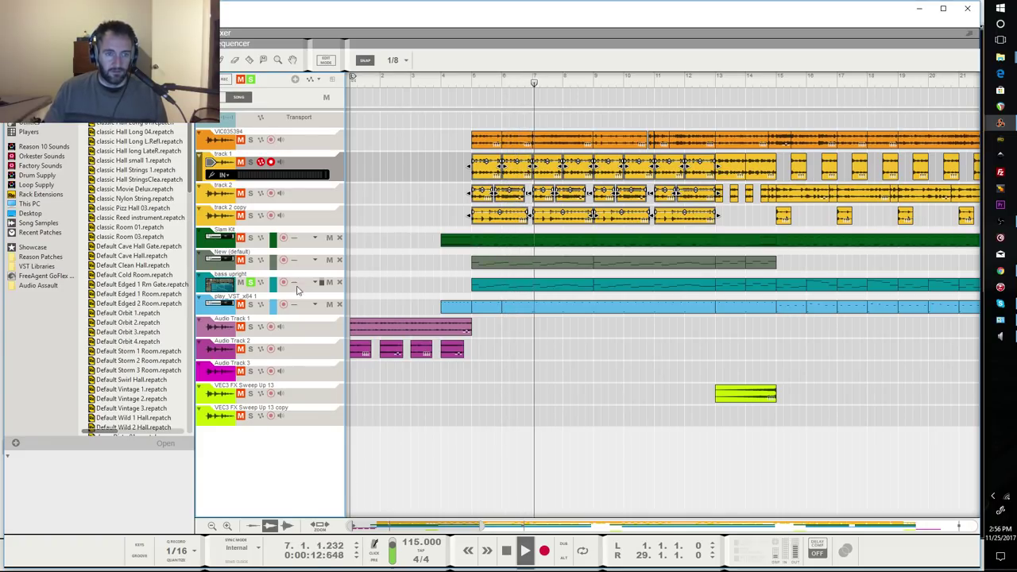
{"action": "key", "text": "space"}
{"action": "left_click", "coordinate": [250, 282]}
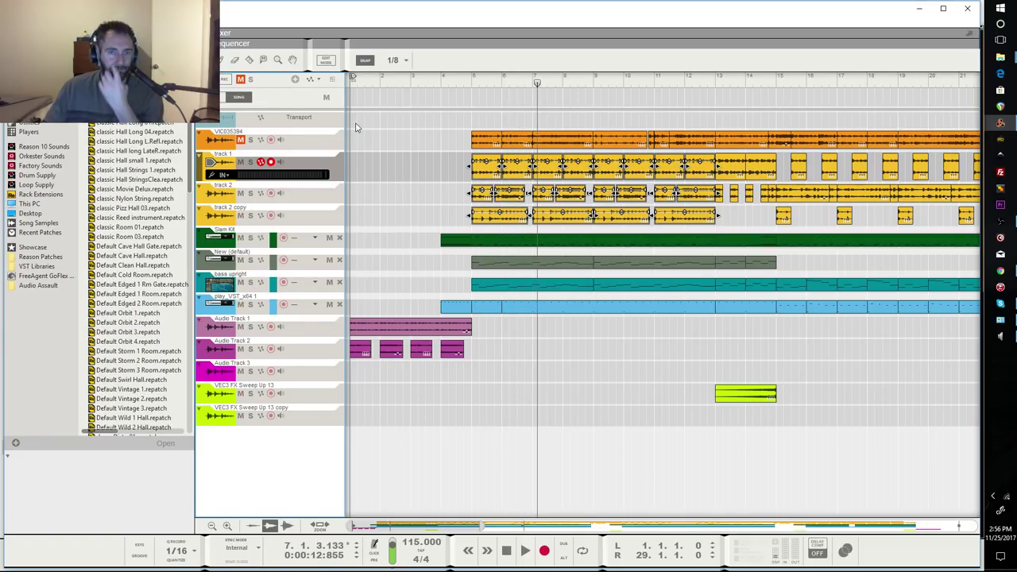
Step: Return the playhead to bar 5, play bass upright and play_VST_x64 1 soloed together, stop playback, and turn off both solos
{"action": "left_click", "coordinate": [472, 83]}
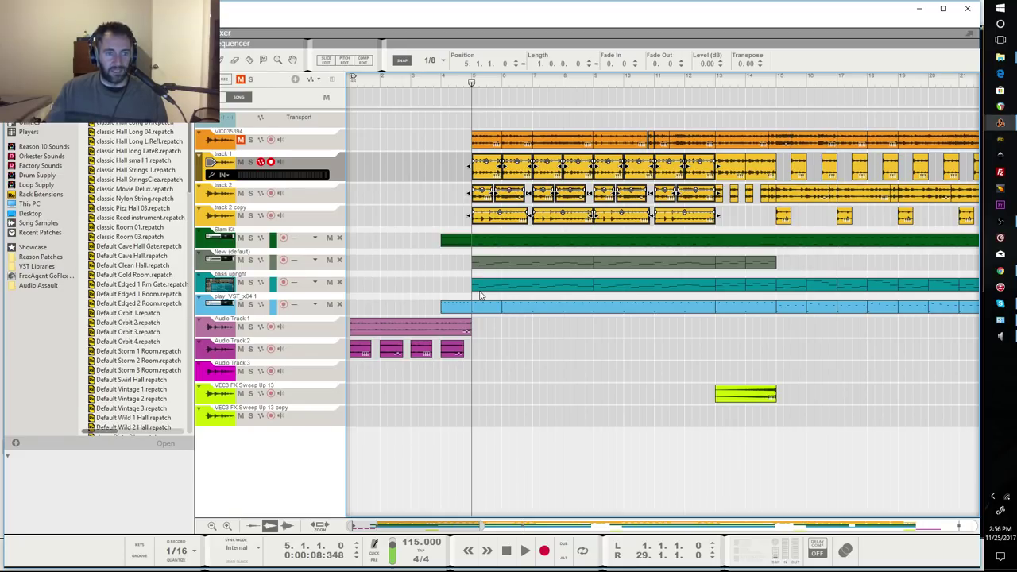
{"action": "left_click", "coordinate": [250, 283]}
{"action": "left_click", "coordinate": [252, 306]}
{"action": "left_click", "coordinate": [479, 267]}
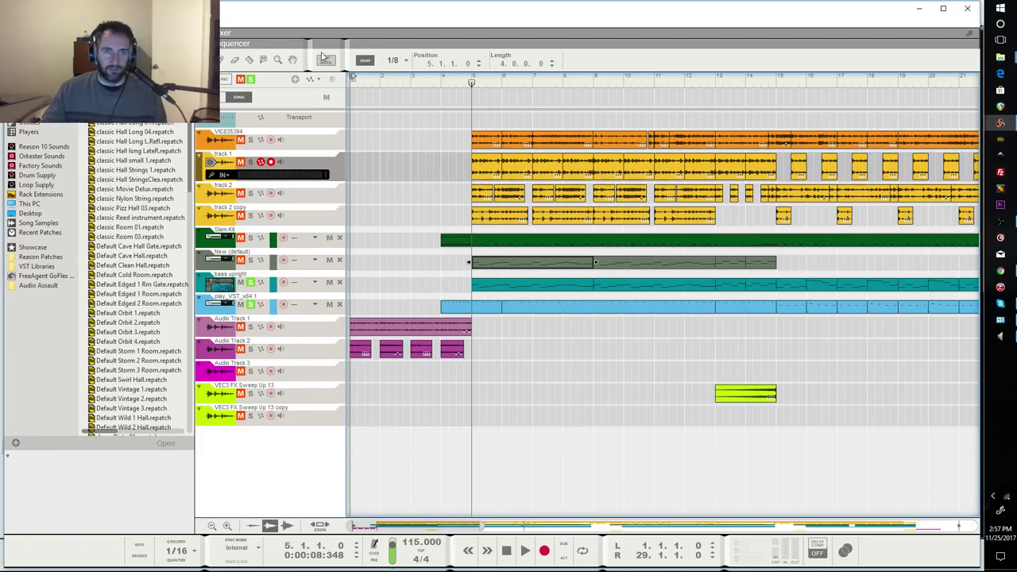
{"action": "key", "text": "space"}
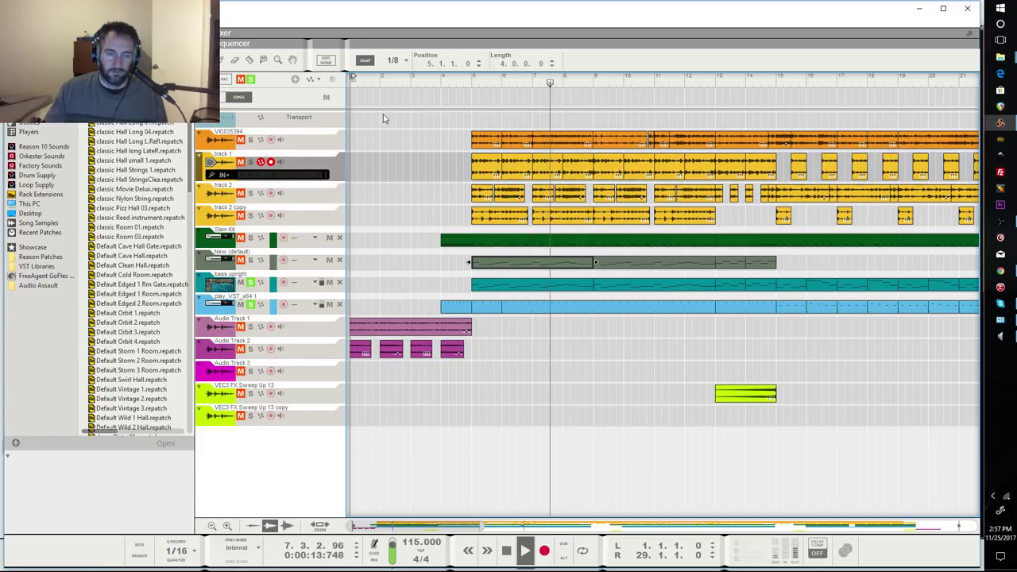
{"action": "left_click", "coordinate": [250, 306]}
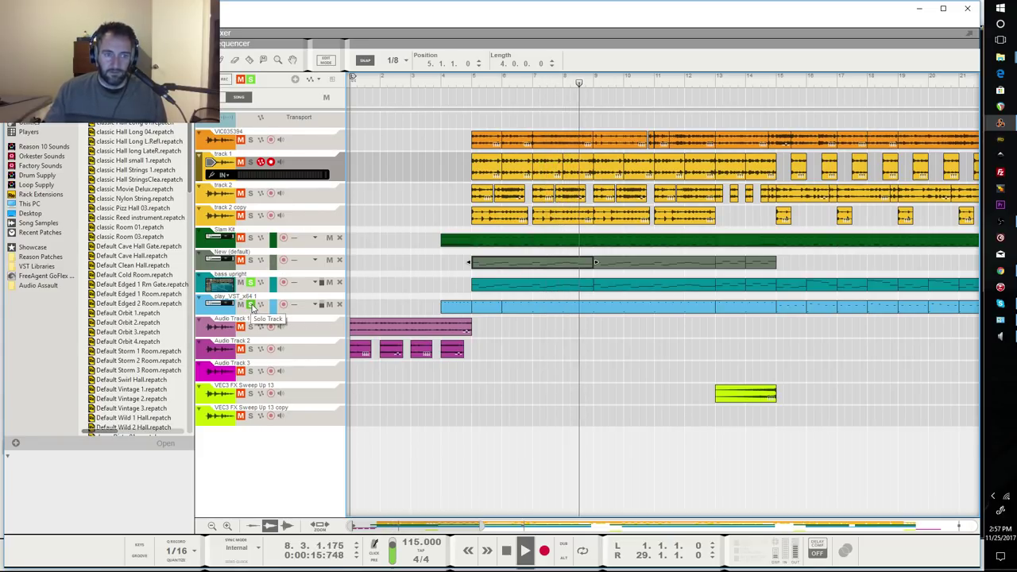
{"action": "key", "text": "space"}
{"action": "left_click", "coordinate": [250, 282]}
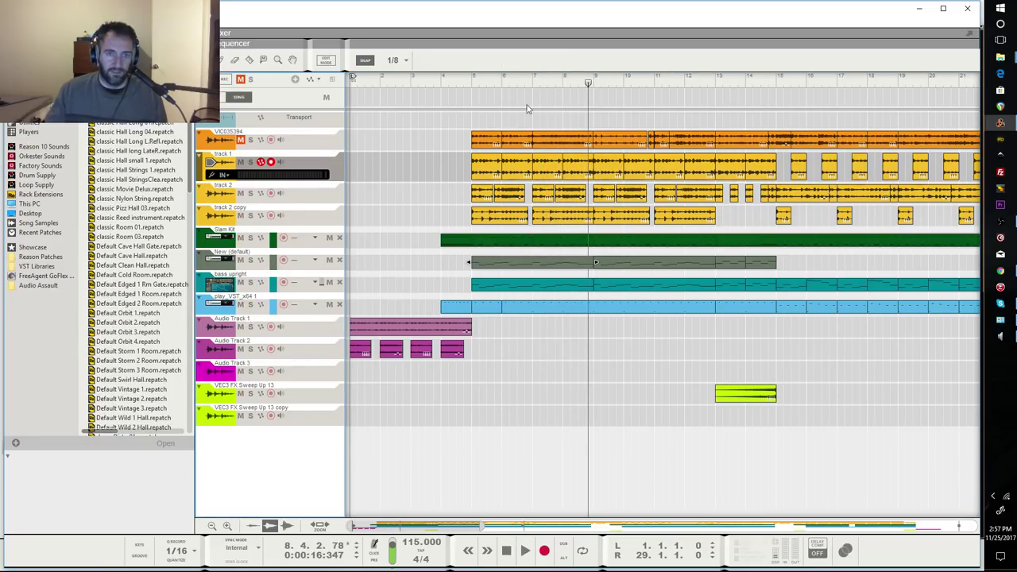
Step: Play the mix from bar 5 with no track soloed, stop playback, and return the playhead to bar 5
{"action": "left_click", "coordinate": [472, 87]}
{"action": "key", "text": "space"}
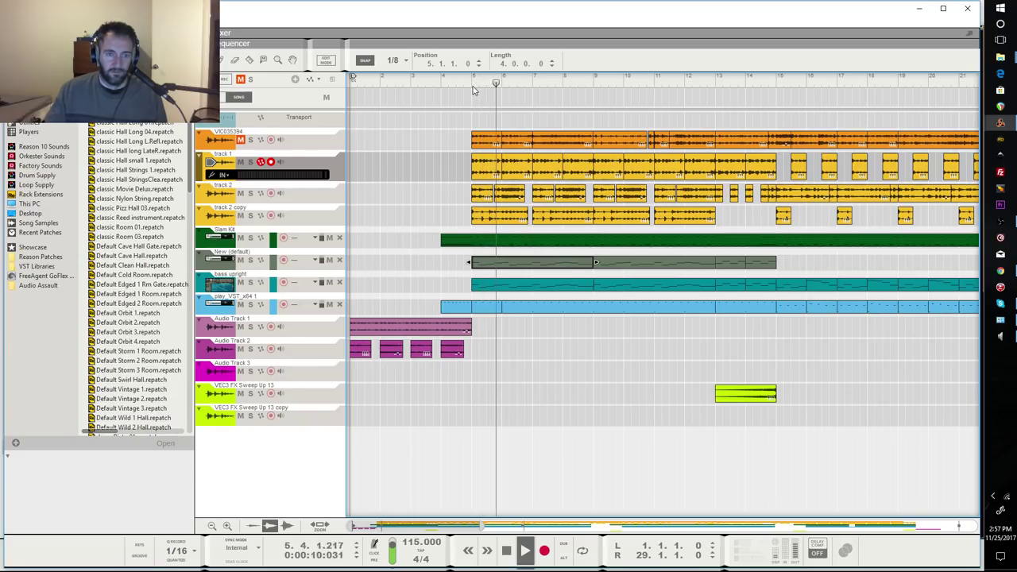
{"action": "key", "text": "space"}
{"action": "left_click", "coordinate": [473, 83]}
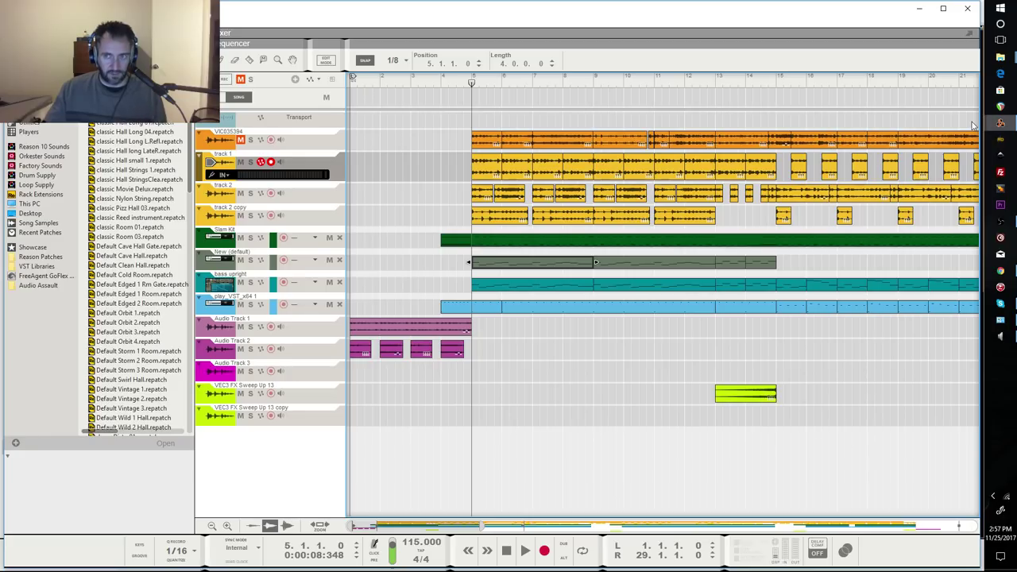
Step: In the rack window, move band 3 of track 1's GQ-7 equalizer to about 811 Hz and -7.2 dB, and play the song briefly
{"action": "mouse_move", "coordinate": [1000, 123]}
{"action": "left_click", "coordinate": [927, 171]}
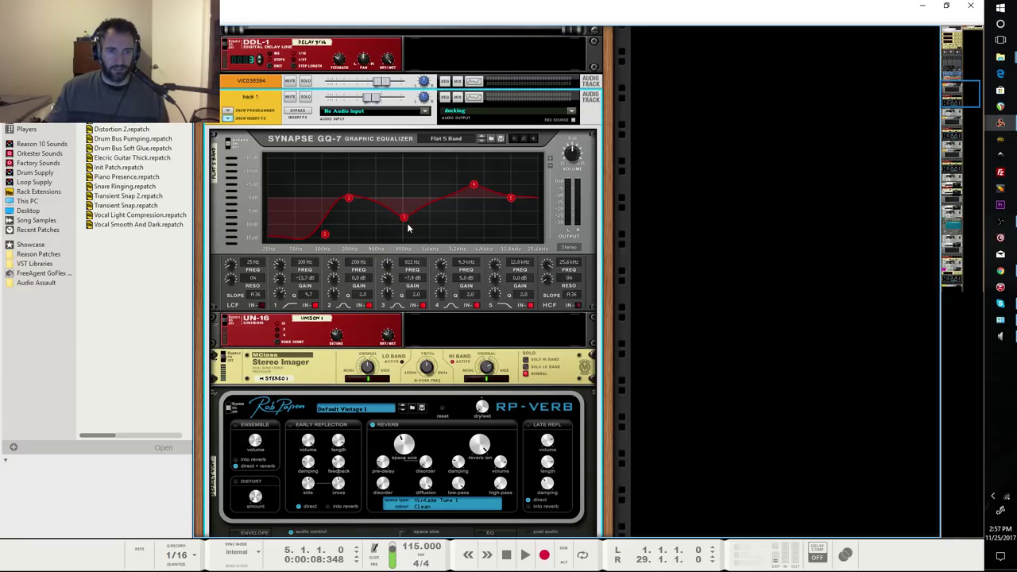
{"action": "left_click_drag", "start_coordinate": [402, 221], "coordinate": [402, 218]}
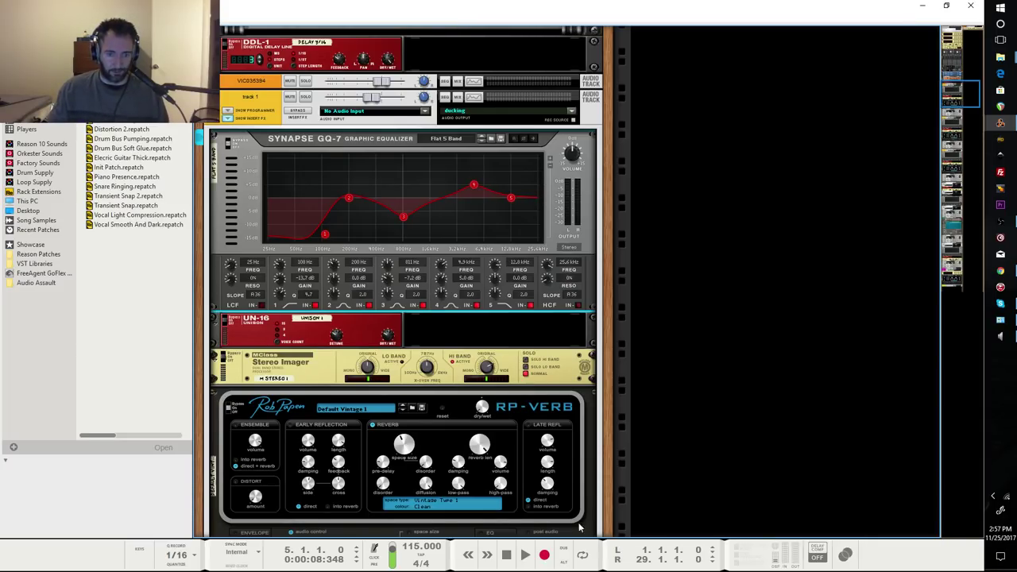
{"action": "left_click", "coordinate": [523, 554]}
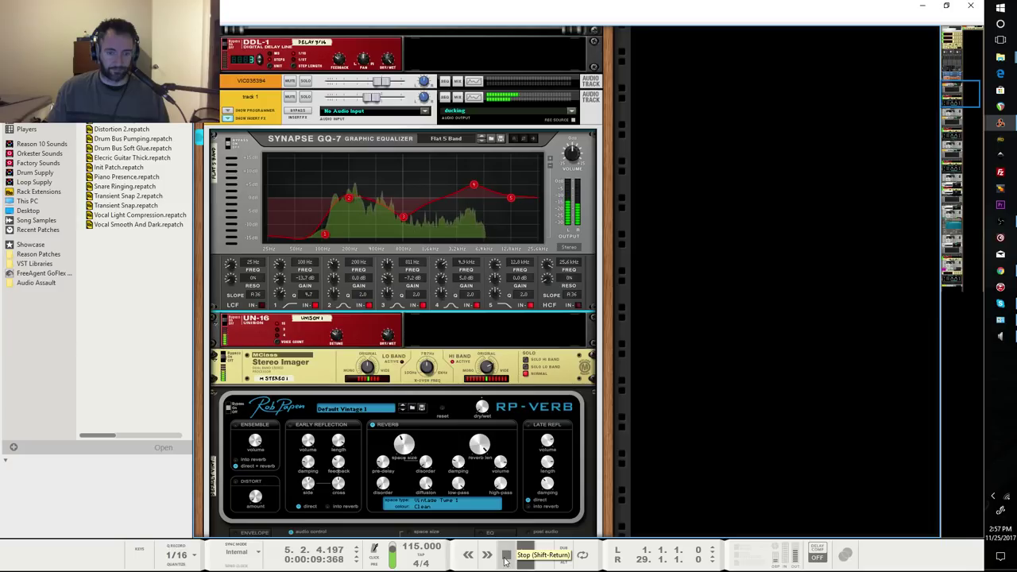
{"action": "left_click", "coordinate": [505, 557]}
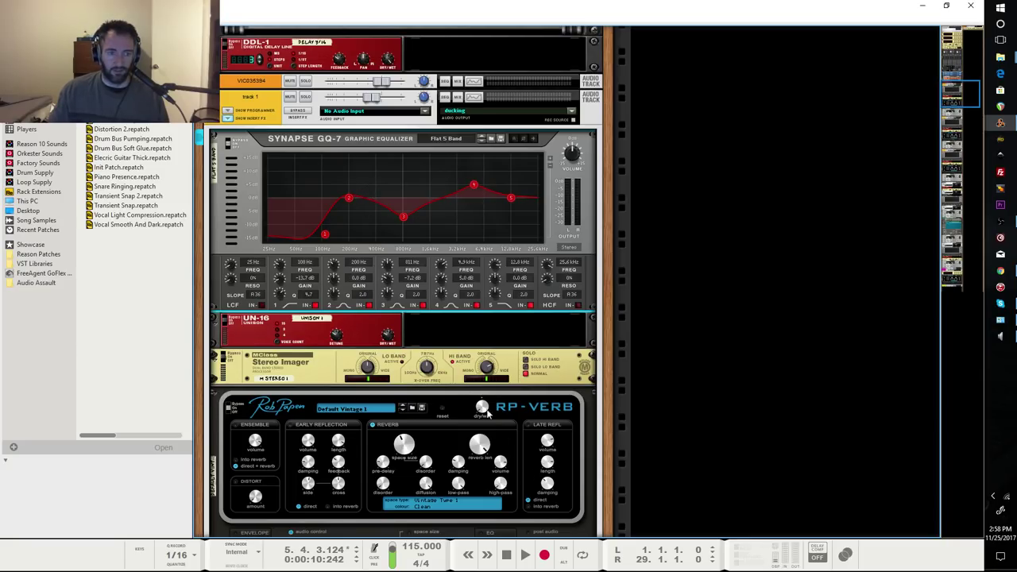
Step: Select track 1's UN-16 Unison and Stereo Imager in turn, and examine them and the RP-VERB dry/wet setting
{"action": "scroll", "coordinate": [464, 299], "scroll_direction": "down", "scroll_amount": 2}
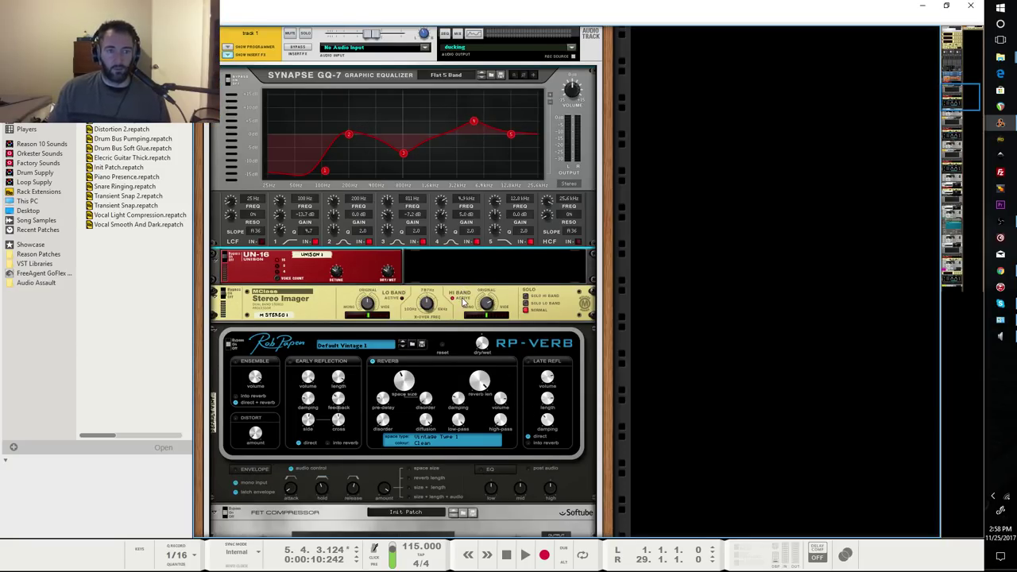
{"action": "scroll", "coordinate": [464, 300], "scroll_direction": "up", "scroll_amount": 1}
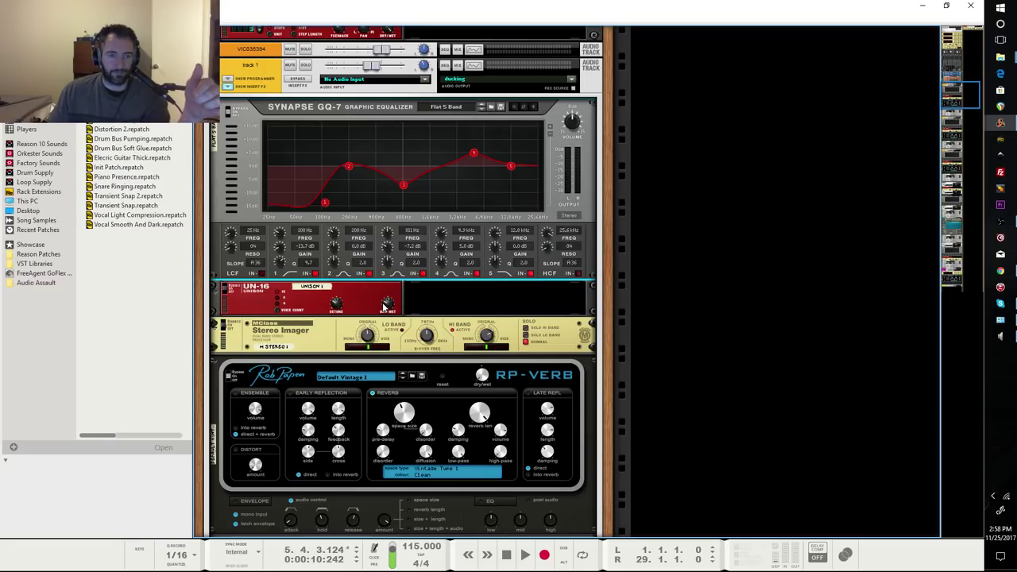
{"action": "left_click", "coordinate": [255, 303]}
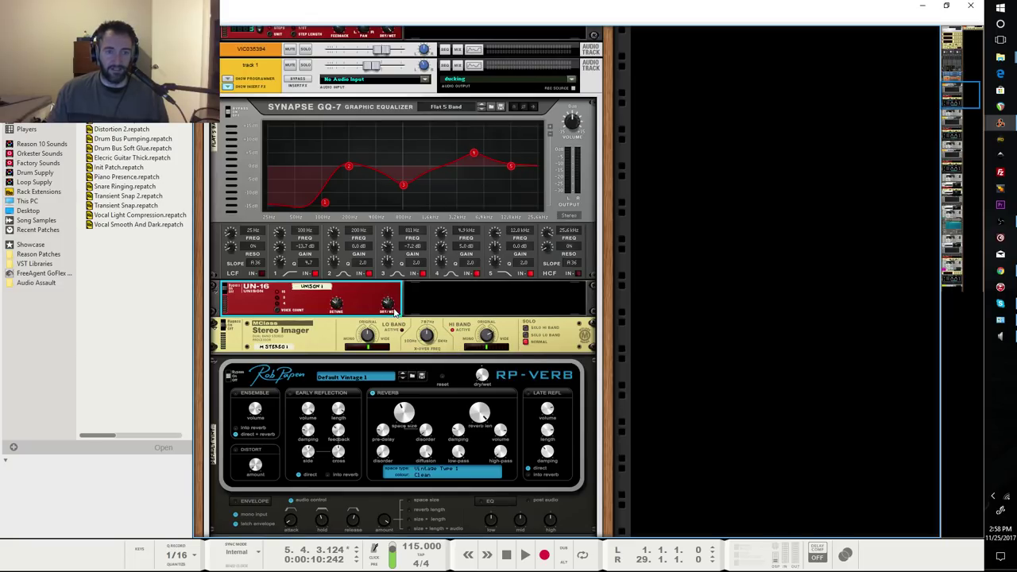
{"action": "mouse_move", "coordinate": [389, 309]}
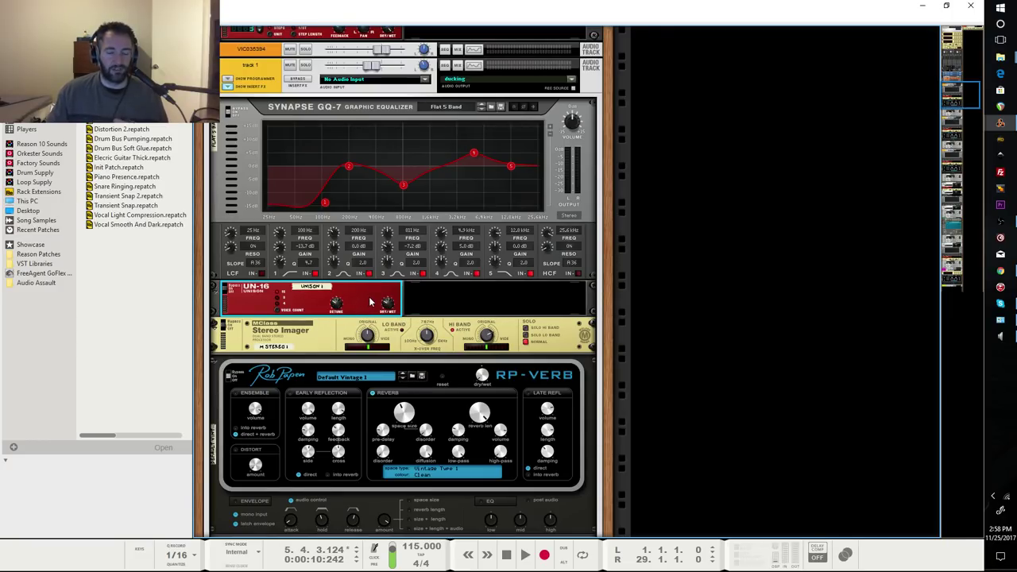
{"action": "left_click", "coordinate": [272, 352]}
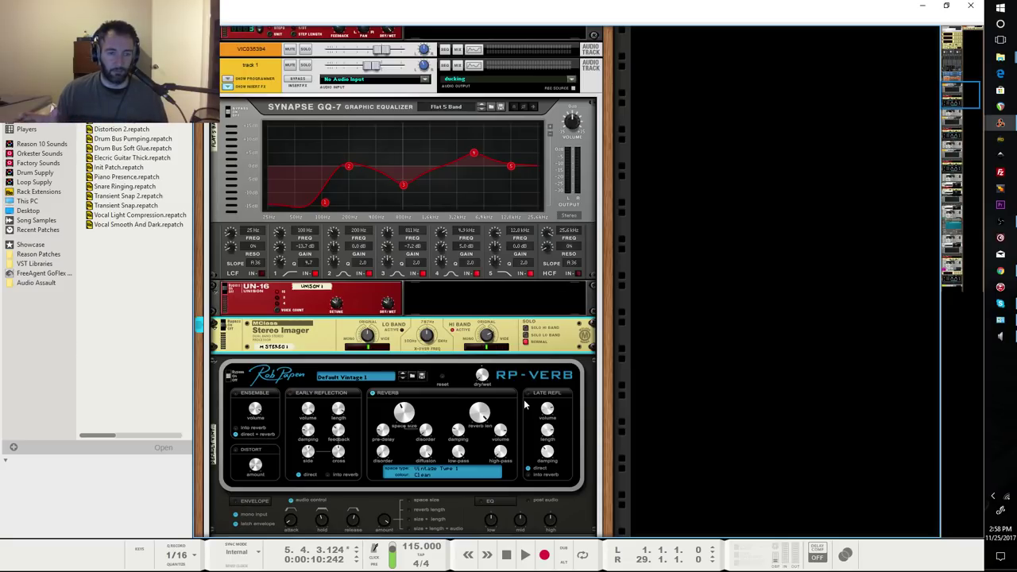
{"action": "scroll", "coordinate": [526, 210], "scroll_direction": "down", "scroll_amount": 5}
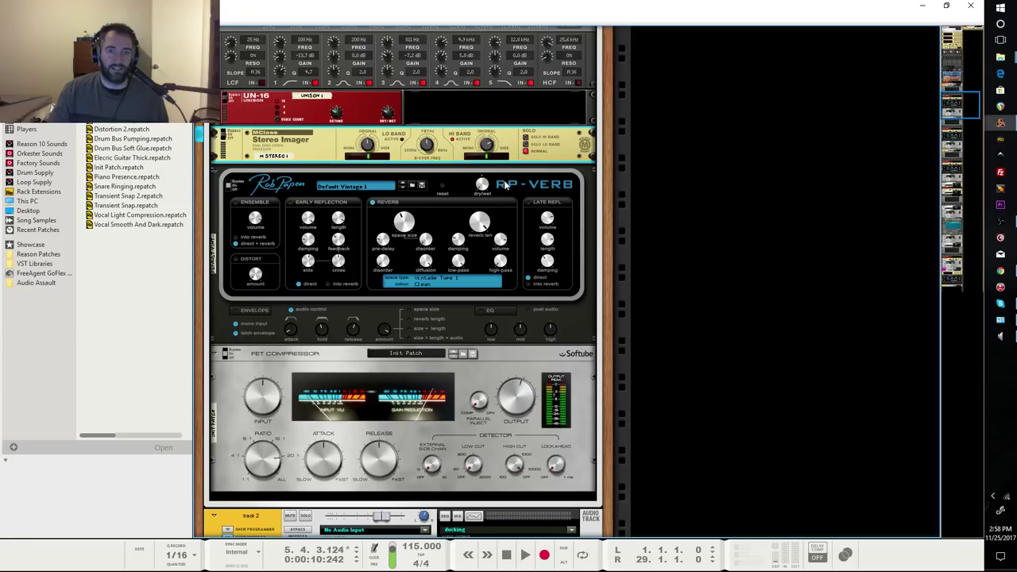
{"action": "mouse_move", "coordinate": [482, 191]}
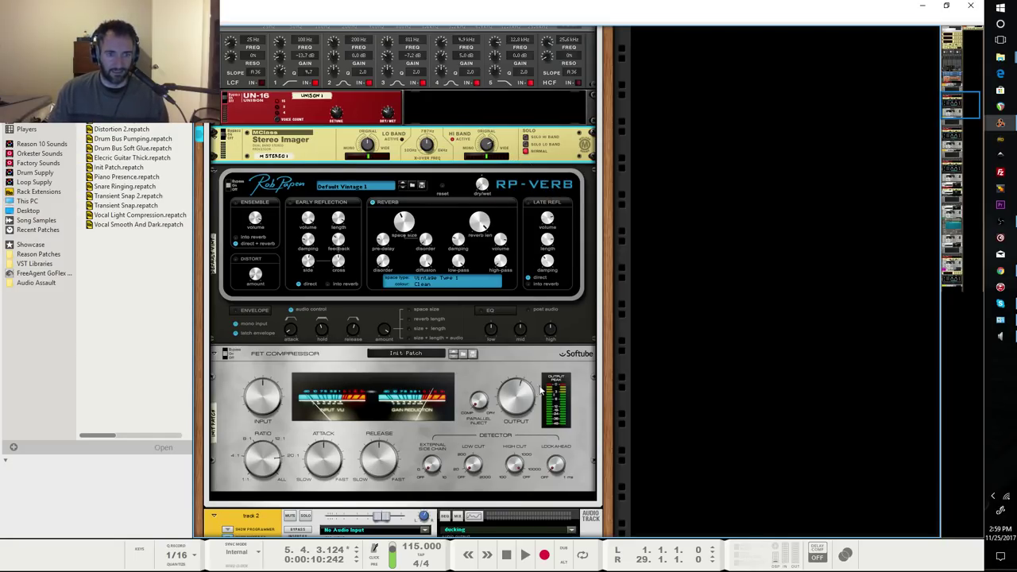
Step: Examine track 1's FET Compressor and look back over its insert effects up to the GQ-7 equalizer
{"action": "scroll", "coordinate": [538, 259], "scroll_direction": "down", "scroll_amount": 5}
{"action": "scroll", "coordinate": [537, 339], "scroll_direction": "up", "scroll_amount": 3}
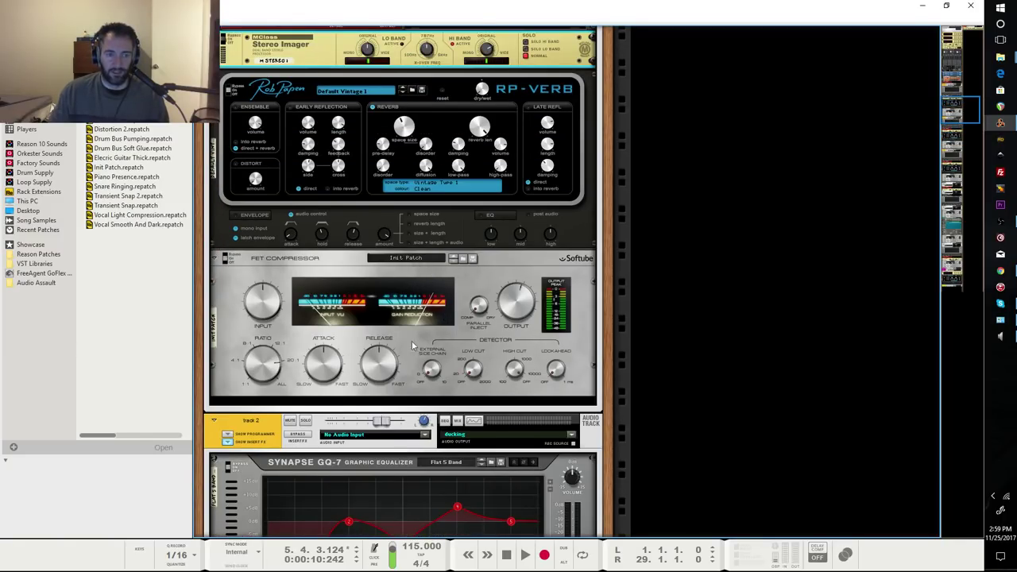
{"action": "scroll", "coordinate": [491, 359], "scroll_direction": "down", "scroll_amount": 1}
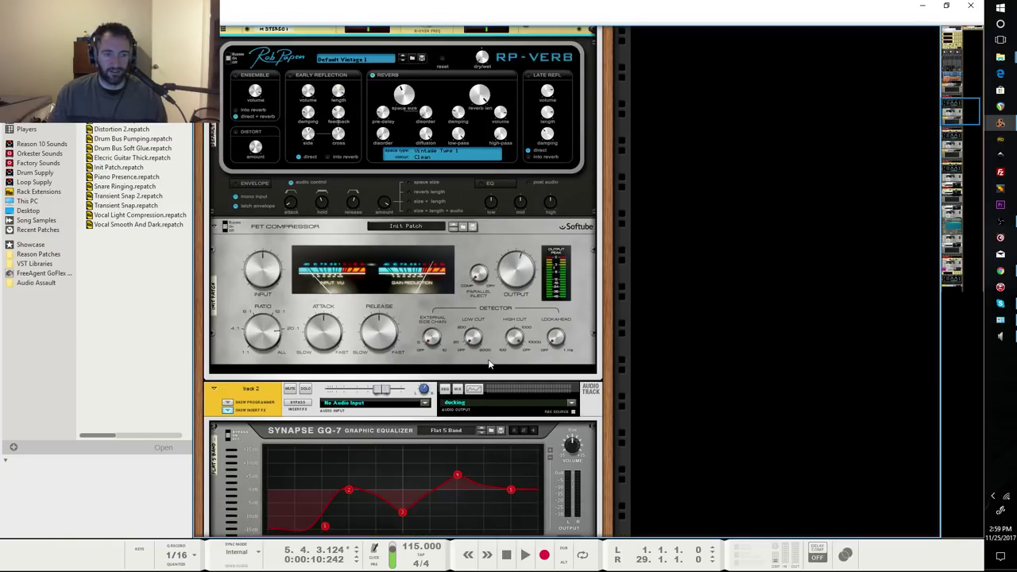
{"action": "scroll", "coordinate": [491, 363], "scroll_direction": "up", "scroll_amount": 5}
{"action": "scroll", "coordinate": [493, 362], "scroll_direction": "up", "scroll_amount": 6}
{"action": "scroll", "coordinate": [493, 359], "scroll_direction": "down", "scroll_amount": 10}
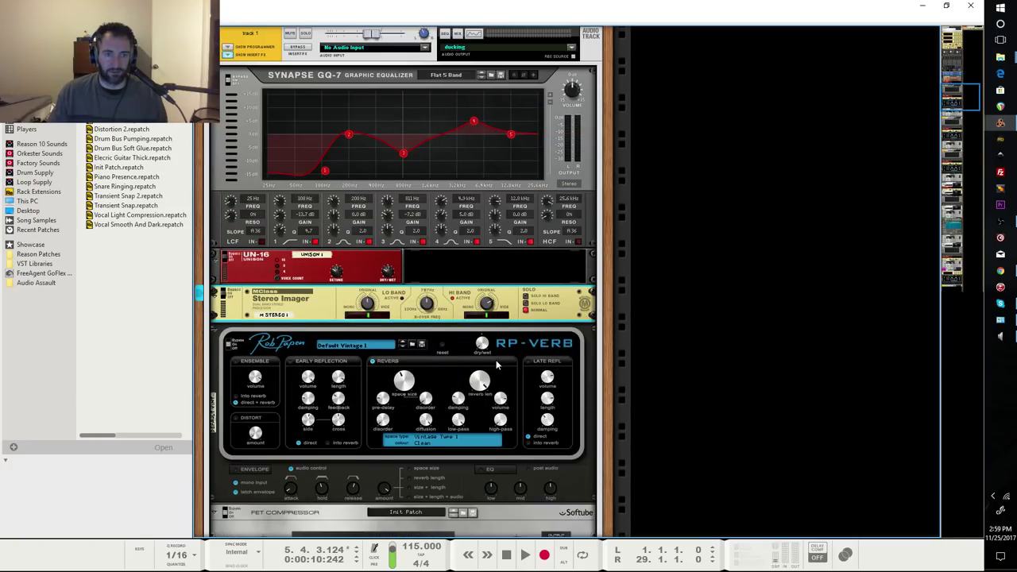
{"action": "scroll", "coordinate": [496, 359], "scroll_direction": "up", "scroll_amount": 6}
{"action": "scroll", "coordinate": [494, 357], "scroll_direction": "down", "scroll_amount": 3}
{"action": "scroll", "coordinate": [495, 359], "scroll_direction": "up", "scroll_amount": 1}
{"action": "scroll", "coordinate": [495, 362], "scroll_direction": "up", "scroll_amount": 1}
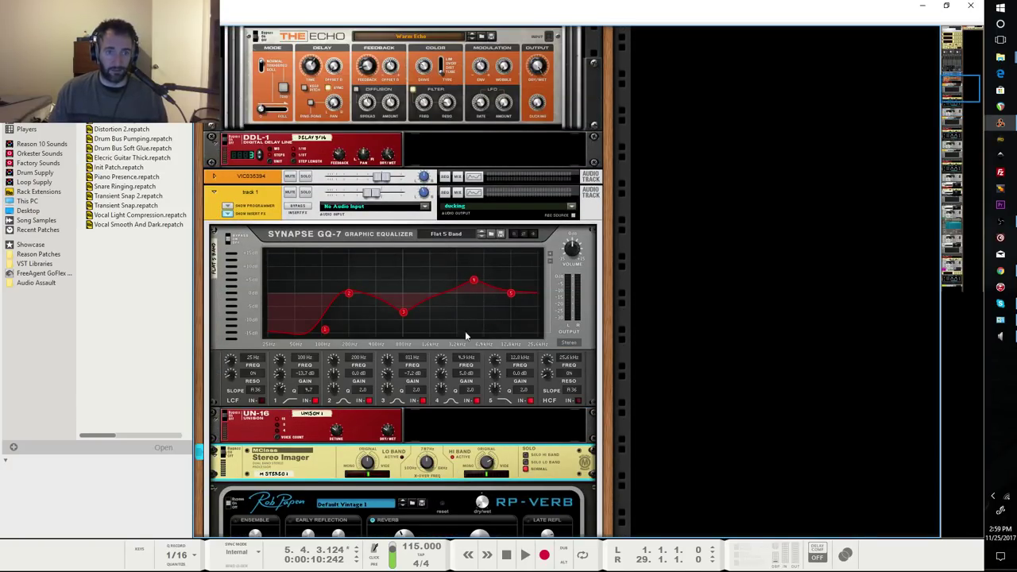
Step: Check the pan settings of track 1, track 2 and track 2 copy in the rack
{"action": "left_click", "coordinate": [422, 194]}
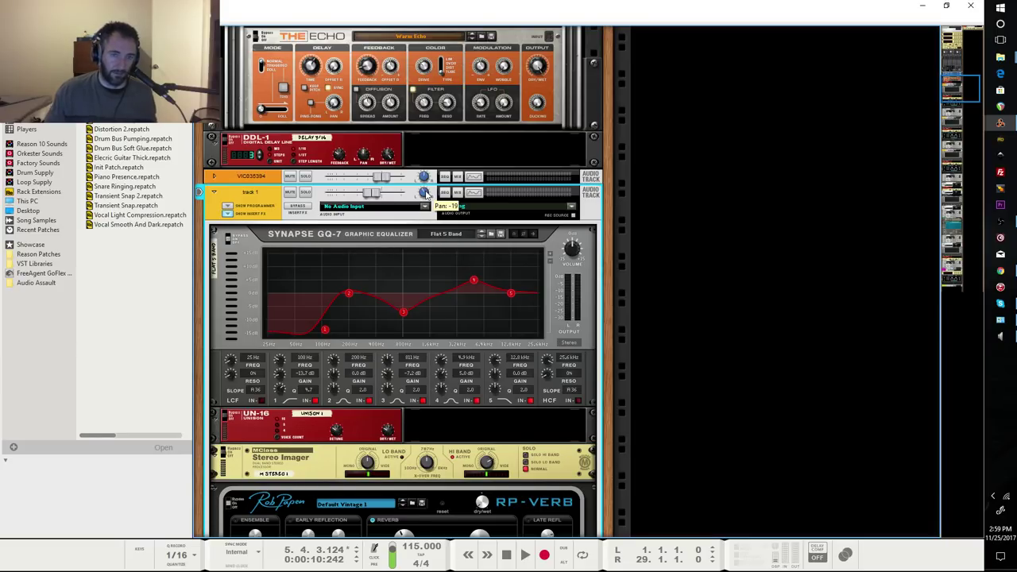
{"action": "scroll", "coordinate": [425, 194], "scroll_direction": "down", "scroll_amount": 10}
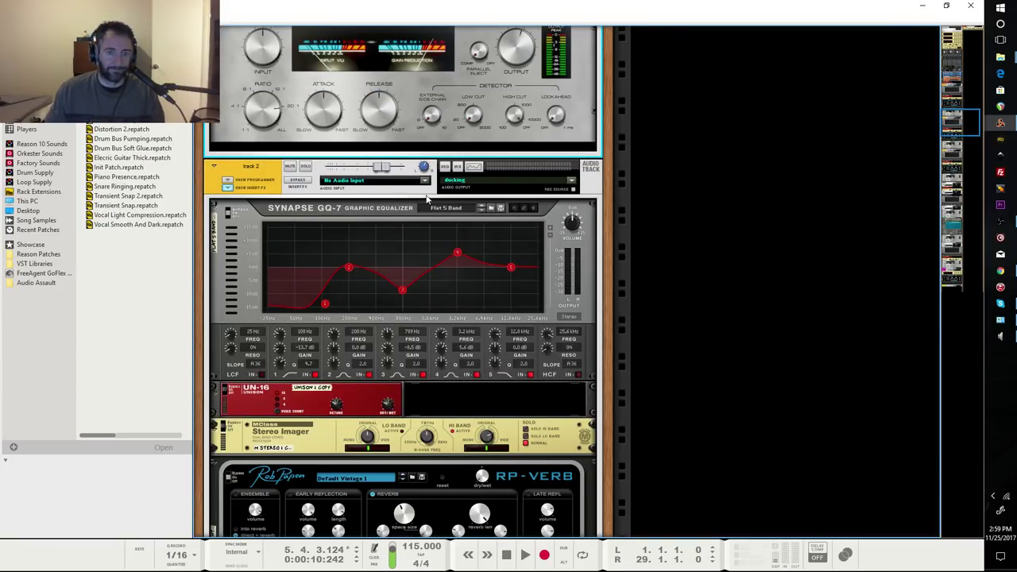
{"action": "left_click", "coordinate": [425, 169]}
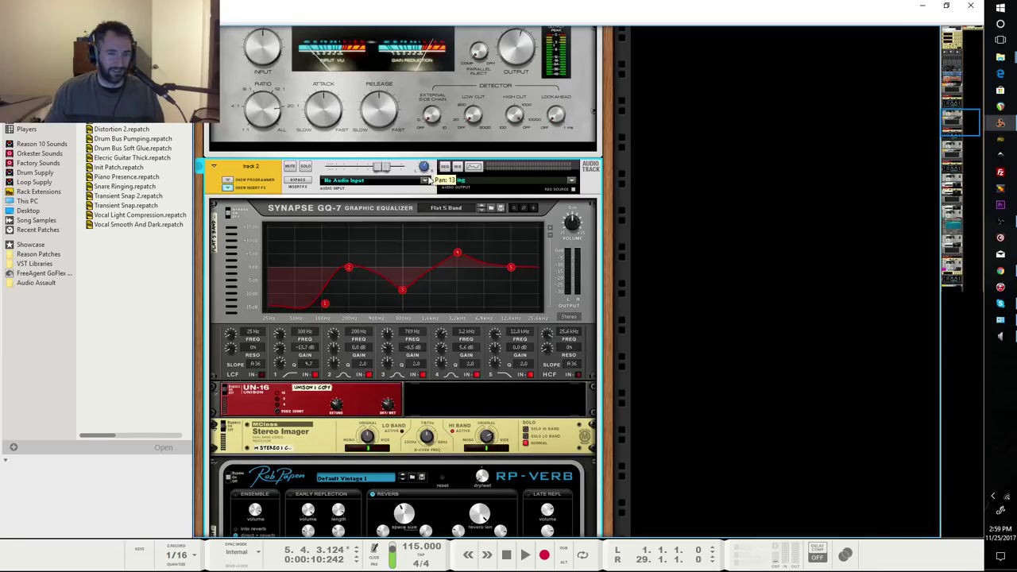
{"action": "key", "text": "ctrl+d"}
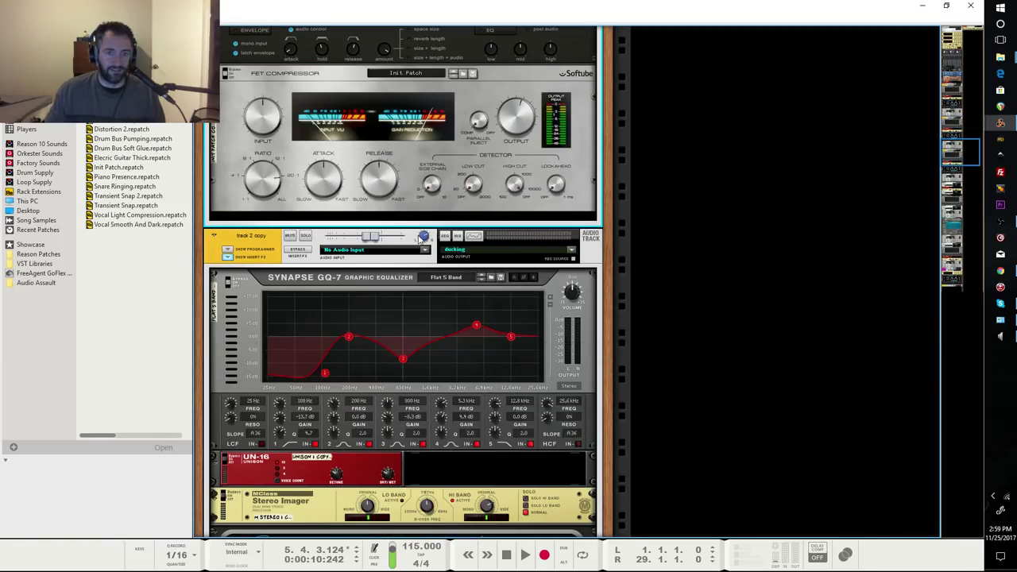
{"action": "mouse_move", "coordinate": [427, 239]}
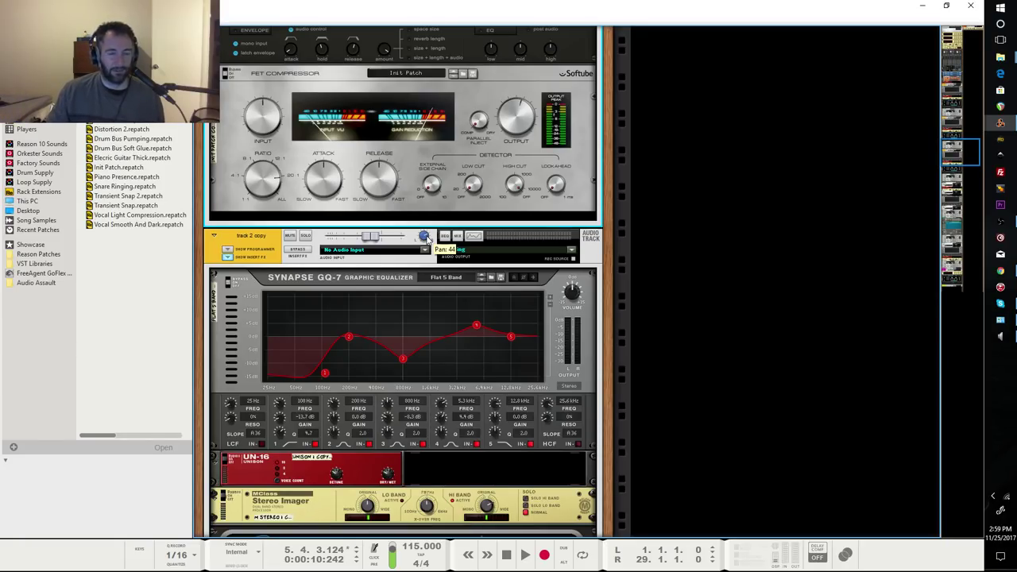
Step: Go back up the rack to the mastering effects with the MClass devices and 4DYNE
{"action": "scroll", "coordinate": [445, 326], "scroll_direction": "down", "scroll_amount": 5}
{"action": "scroll", "coordinate": [461, 316], "scroll_direction": "up", "scroll_amount": 1}
{"action": "scroll", "coordinate": [462, 316], "scroll_direction": "up", "scroll_amount": 8}
{"action": "scroll", "coordinate": [741, 205], "scroll_direction": "up", "scroll_amount": 15}
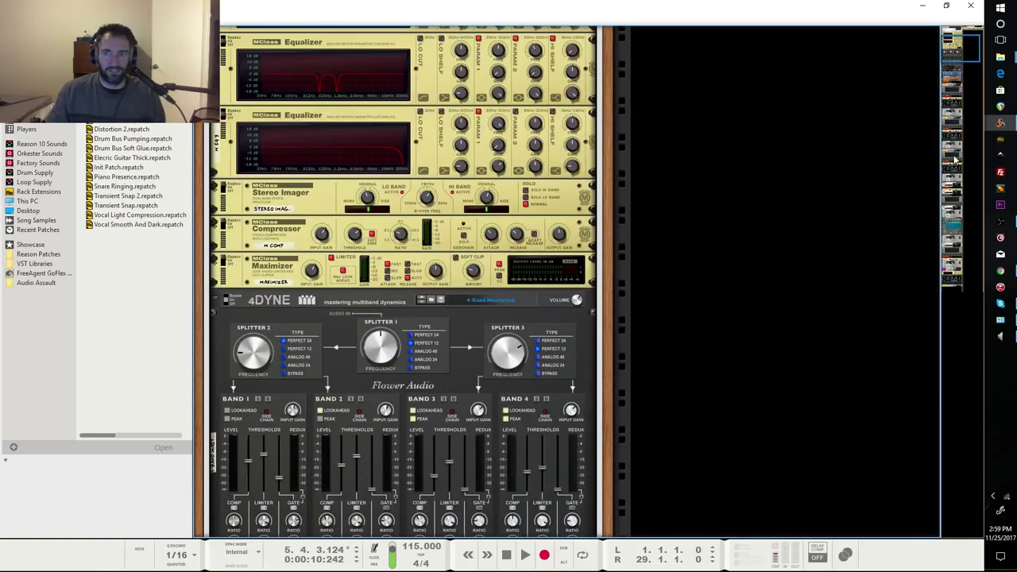
Step: Switch from the rack to the sequencer window and place the playhead at bar 5, where the main sample tracks start
{"action": "mouse_move", "coordinate": [1000, 123]}
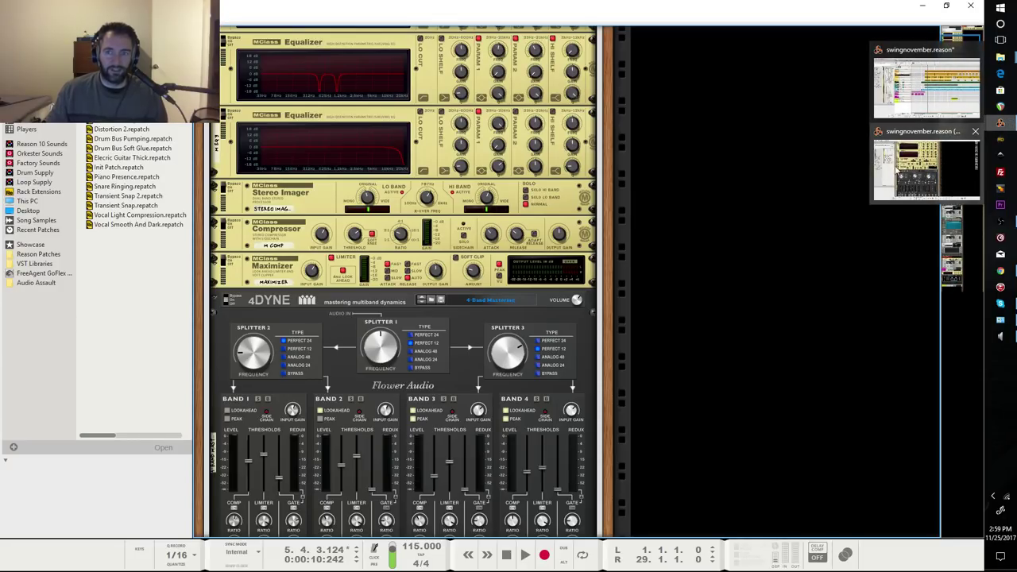
{"action": "left_click", "coordinate": [897, 175]}
{"action": "left_click", "coordinate": [780, 88]}
{"action": "left_click", "coordinate": [472, 82]}
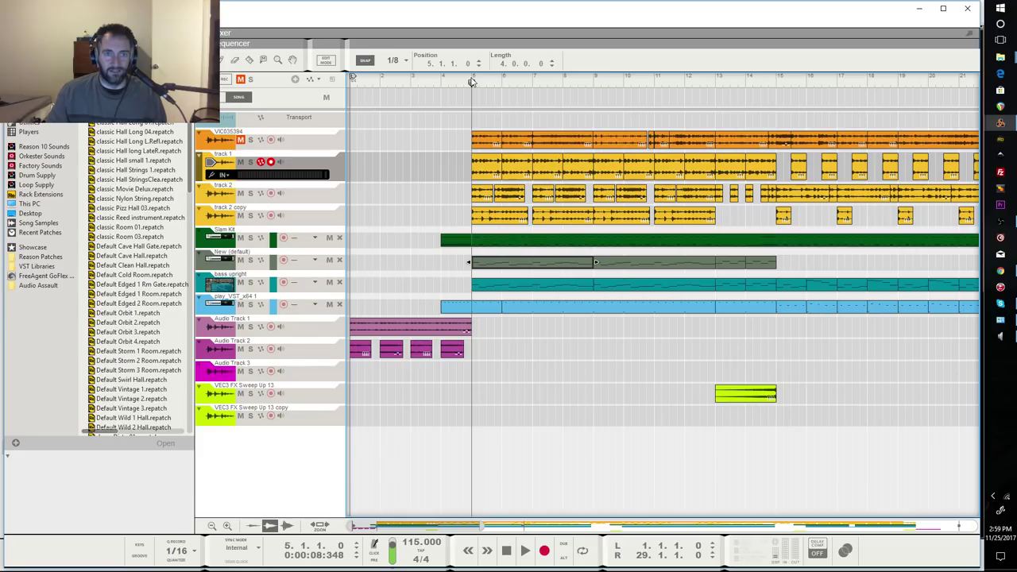
Step: Inspect track 1's clips at bars 11 and 12, with the playhead placed at bar 12
{"action": "left_click_drag", "start_coordinate": [478, 162], "coordinate": [672, 171]}
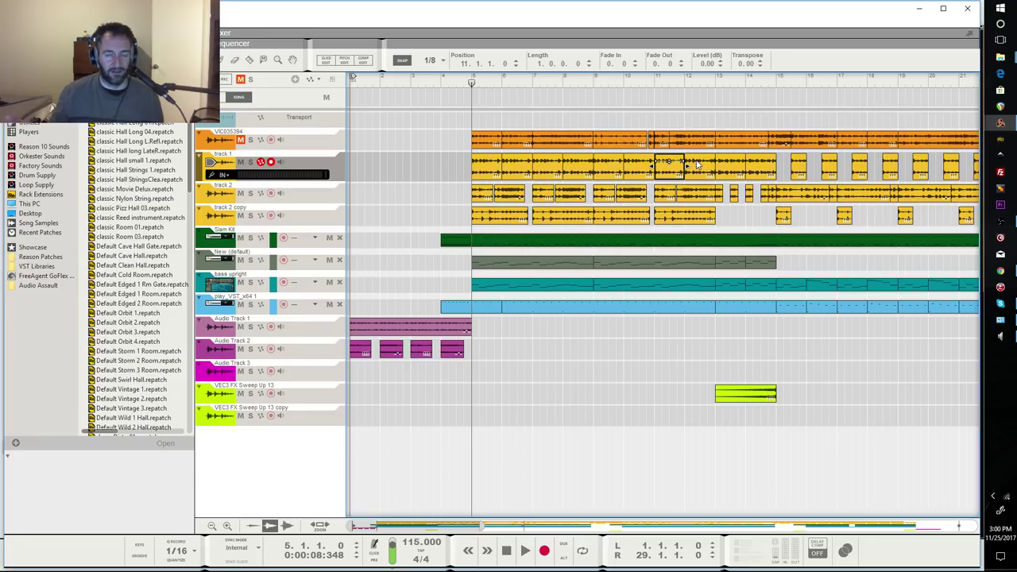
{"action": "left_click", "coordinate": [680, 84]}
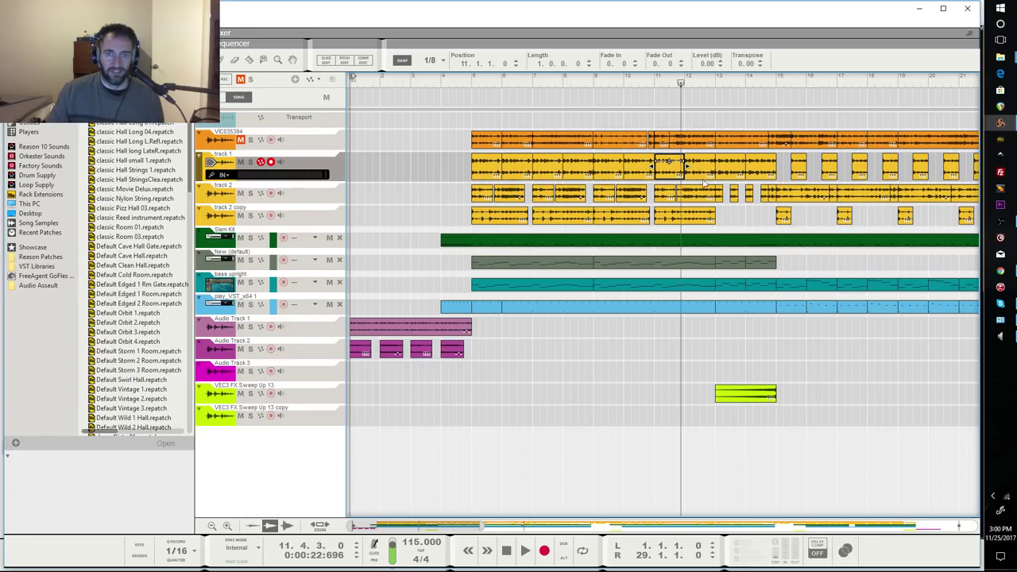
{"action": "left_click", "coordinate": [685, 83]}
{"action": "left_click_drag", "start_coordinate": [692, 175], "coordinate": [691, 198]}
{"action": "key", "text": "ctrl+z"}
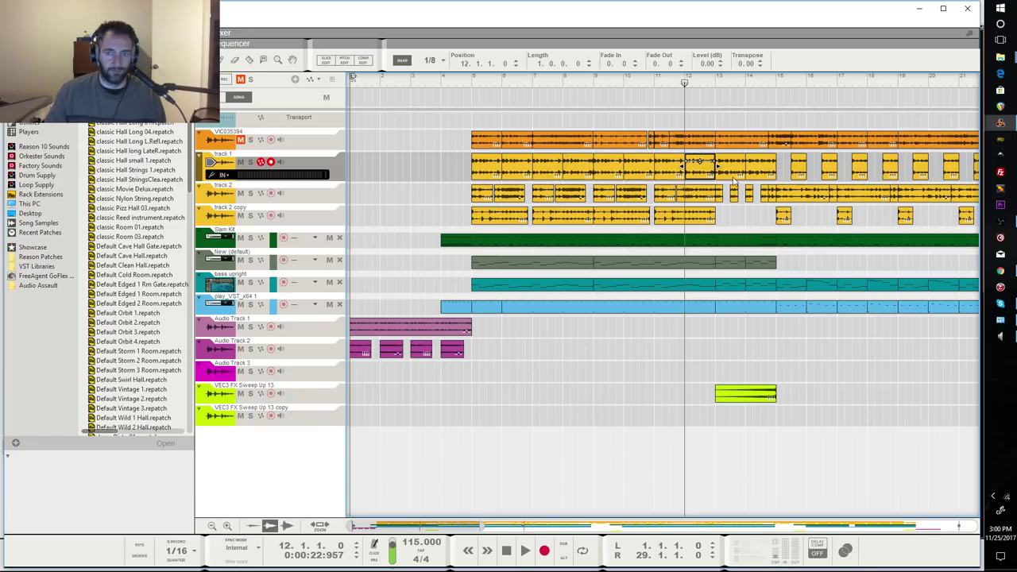
Step: Step the playhead through bars 40 to 43, the break where the drums and bass drop out
{"action": "left_click_drag", "start_coordinate": [416, 527], "coordinate": [612, 530]}
{"action": "left_click", "coordinate": [645, 82]}
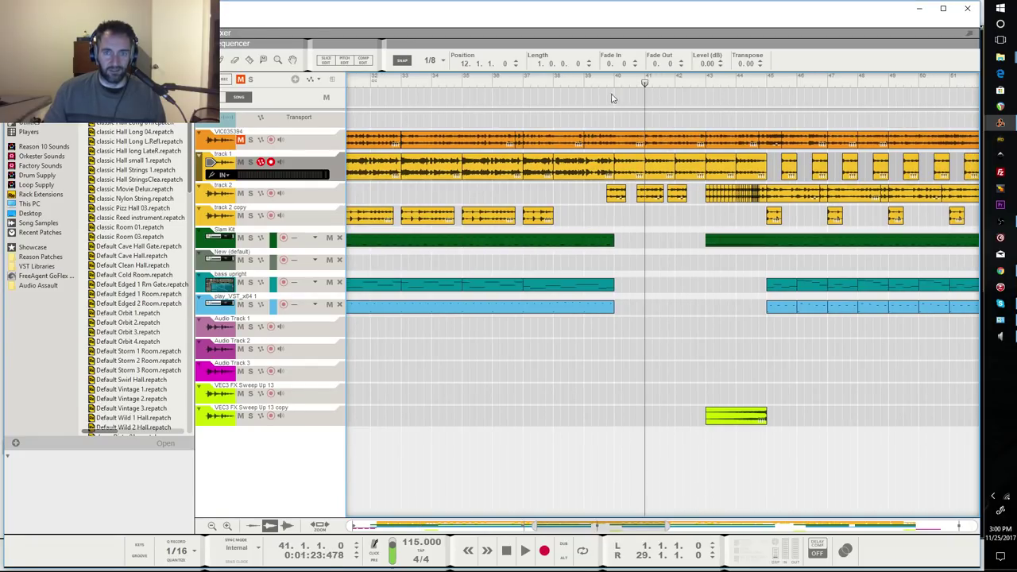
{"action": "left_click", "coordinate": [616, 82]}
{"action": "left_click", "coordinate": [640, 84]}
{"action": "left_click", "coordinate": [682, 88]}
{"action": "left_click", "coordinate": [718, 89]}
Step: Play the break from bar 40 through the chopped track 2 build-up and stop before bar 45
{"action": "left_click", "coordinate": [617, 83]}
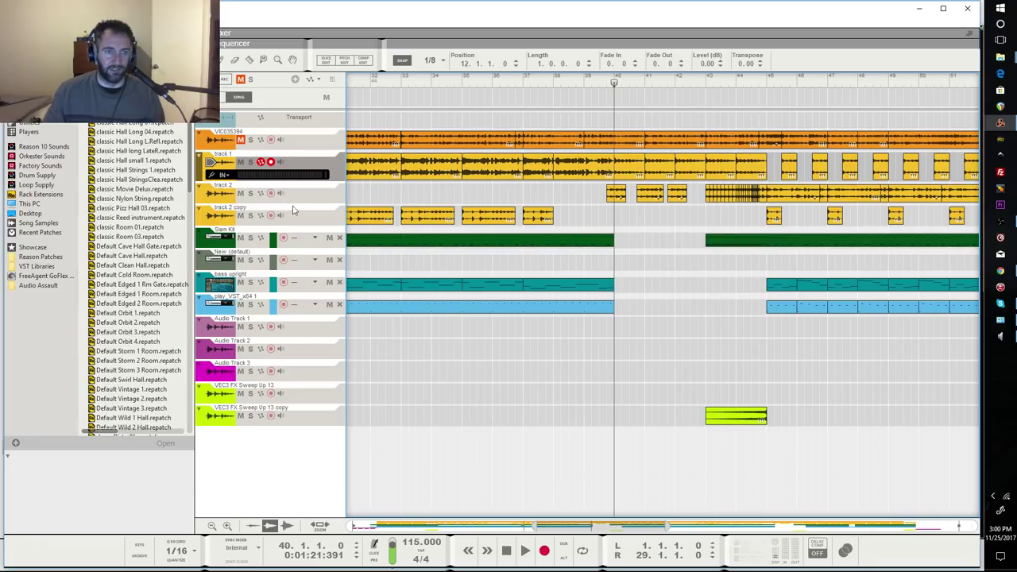
{"action": "key", "text": "space"}
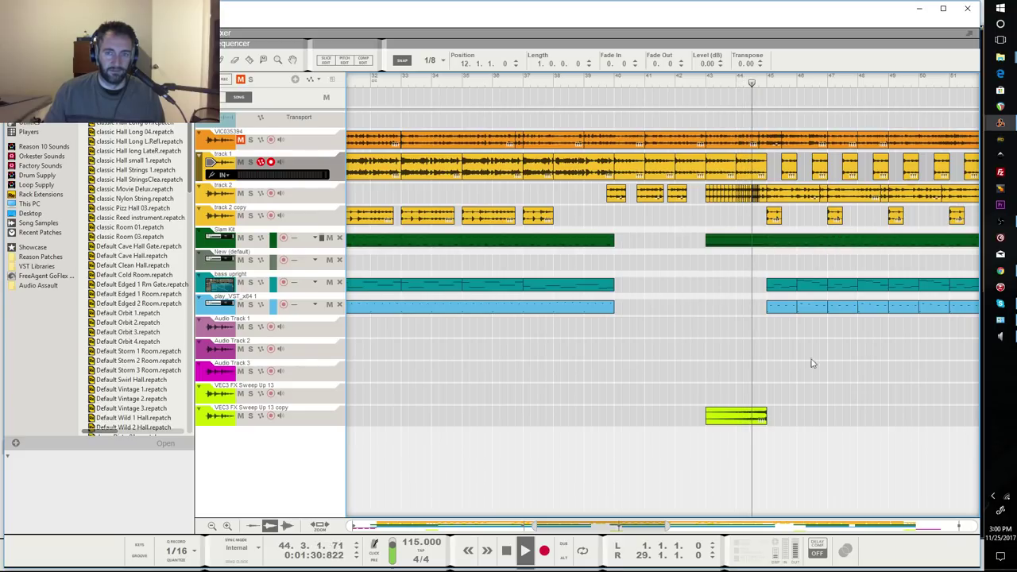
{"action": "left_click", "coordinate": [531, 555]}
Step: Examine track 2's increasingly short chopped clips between bars 43 and 45 up close
{"action": "left_click", "coordinate": [531, 526]}
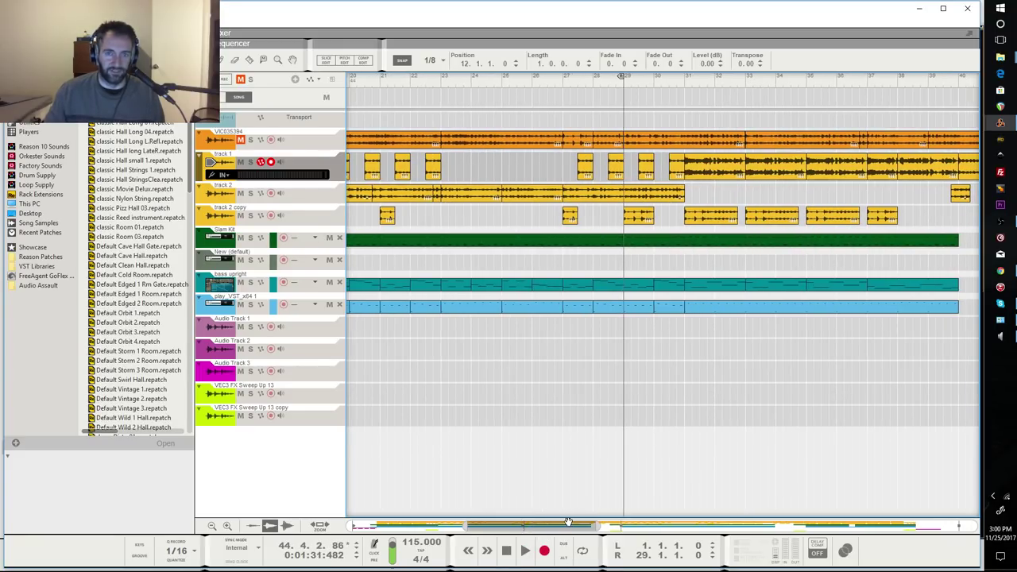
{"action": "left_click_drag", "start_coordinate": [548, 526], "coordinate": [663, 522]}
{"action": "left_click_drag", "start_coordinate": [734, 526], "coordinate": [640, 527]}
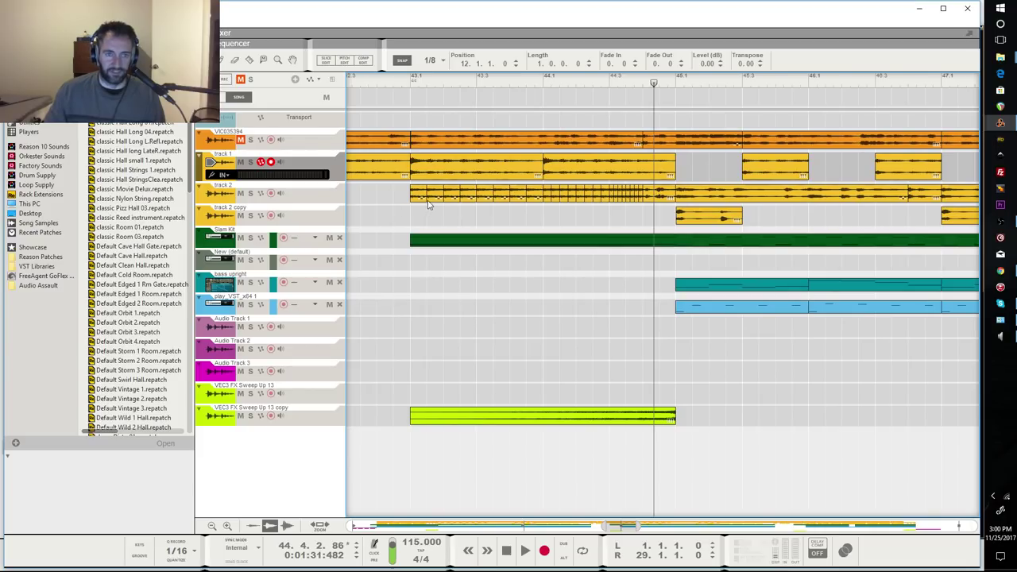
{"action": "left_click_drag", "start_coordinate": [420, 208], "coordinate": [534, 205]}
{"action": "left_click_drag", "start_coordinate": [391, 208], "coordinate": [604, 224]}
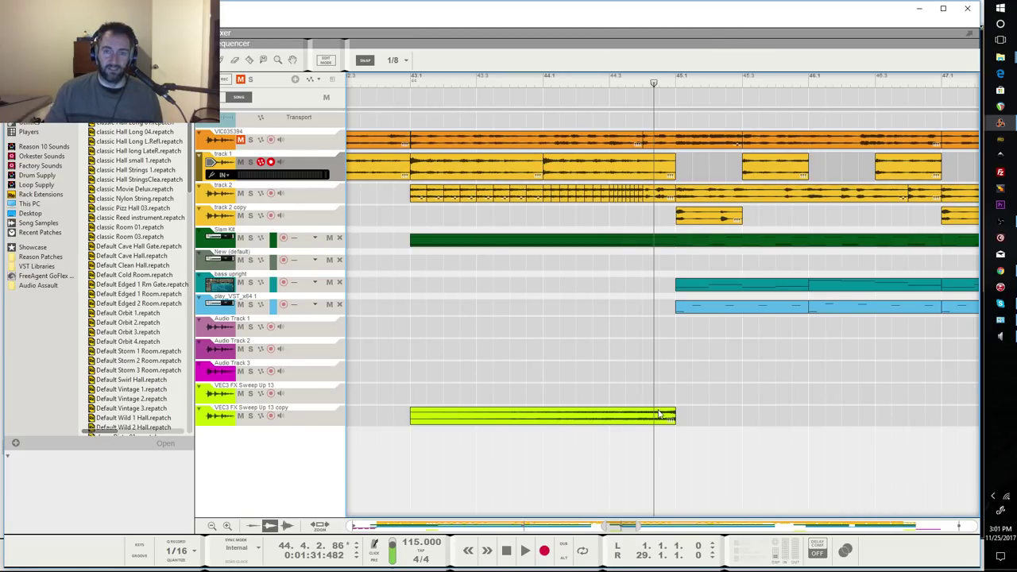
Step: Return to a wide overview of the arrangement, covering about bars 7 to 55
{"action": "left_click_drag", "start_coordinate": [640, 526], "coordinate": [729, 525]}
{"action": "left_click_drag", "start_coordinate": [612, 526], "coordinate": [407, 540]}
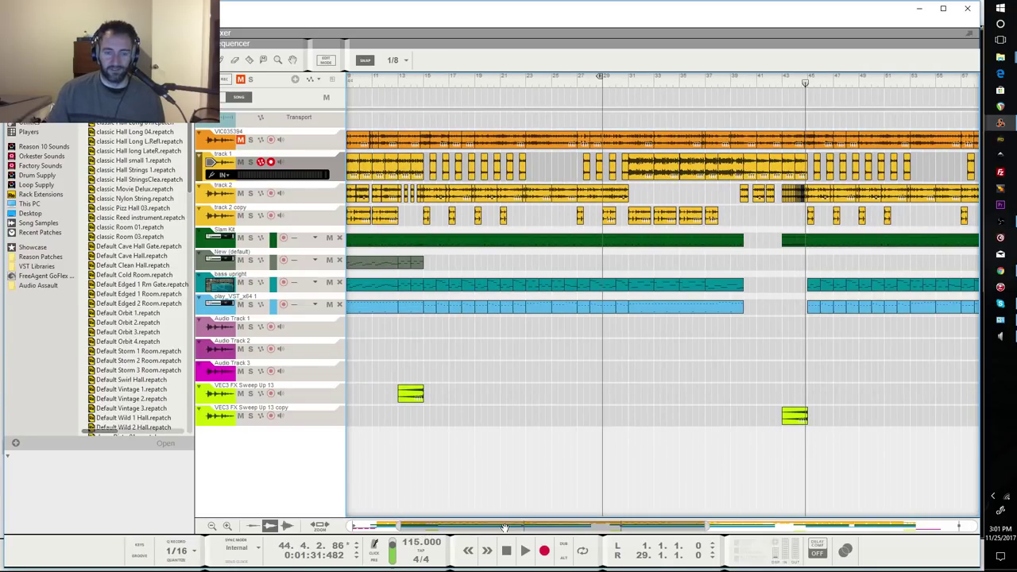
{"action": "left_click_drag", "start_coordinate": [498, 526], "coordinate": [893, 524]}
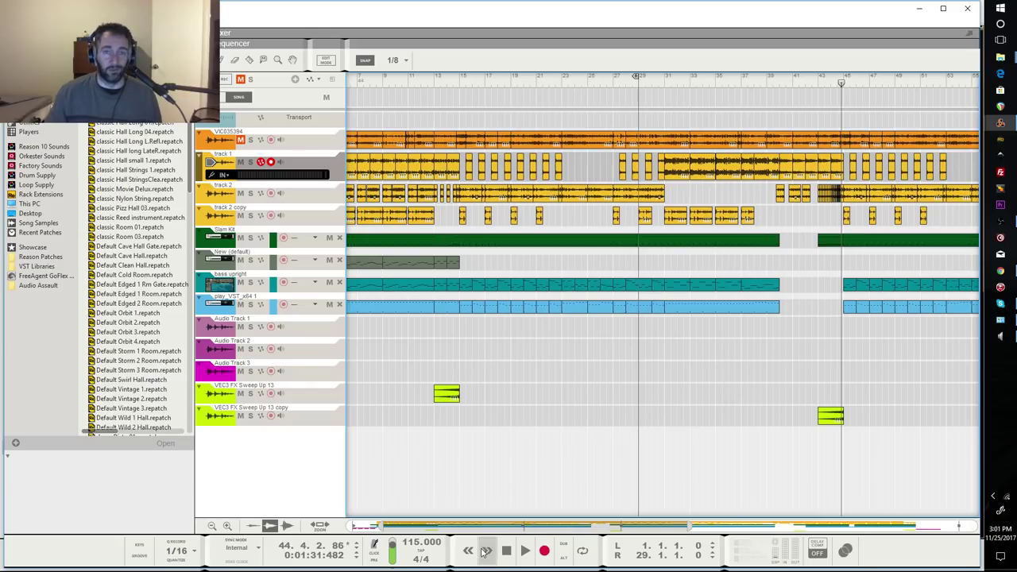